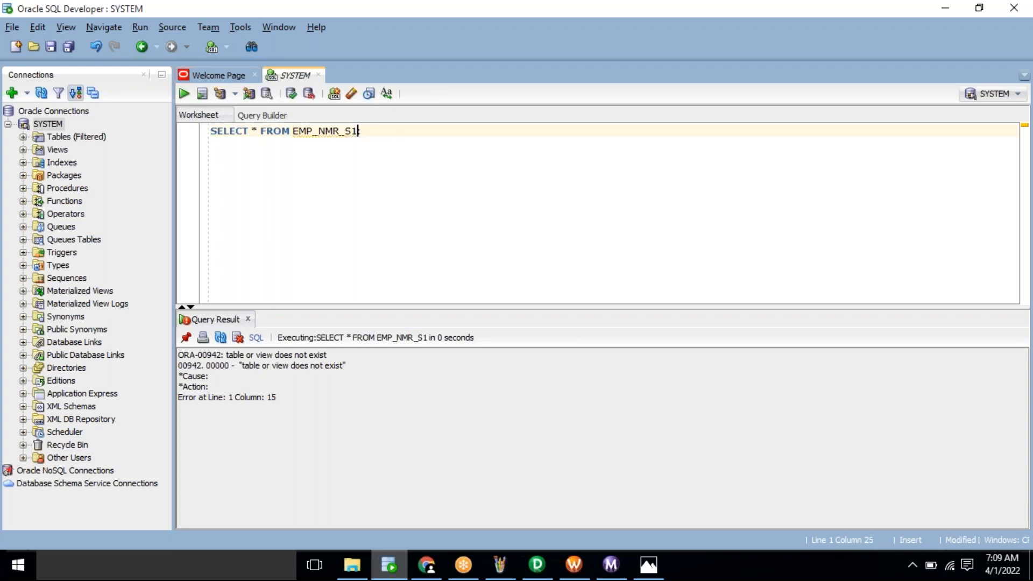
Step: Correct the misspelled table name to EMP_NRM_S1 and run the query
{"action": "key", "text": "BackSpace"}
{"action": "left_click", "coordinate": [340, 132]}
{"action": "key", "text": "BackSpace"}
{"action": "key", "text": "BackSpace"}
{"action": "type", "text": "RM"}
{"action": "key", "text": "ctrl+Return"}
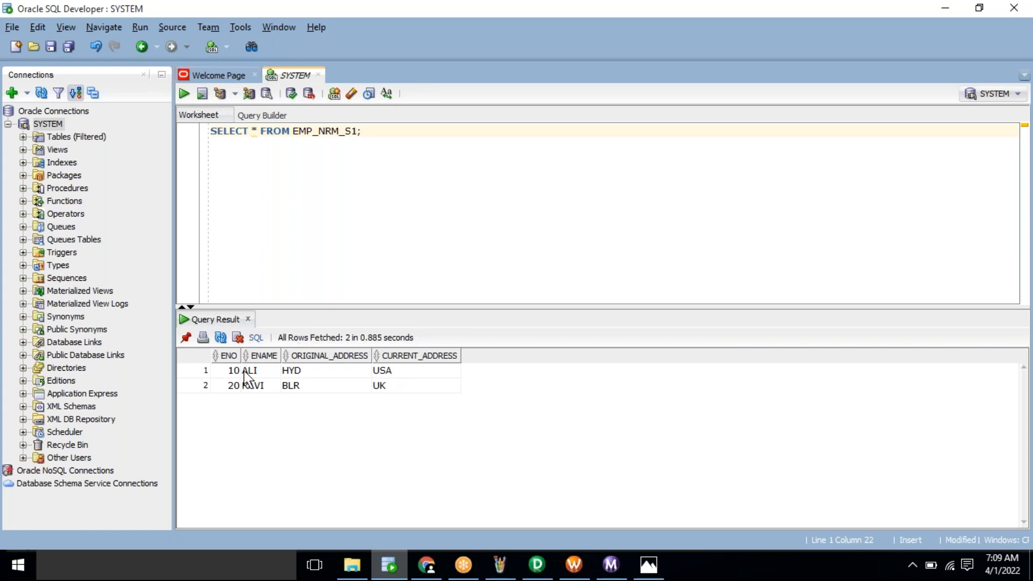
Step: Copy the query line and start a new line below it
{"action": "key", "text": "End"}
{"action": "key", "text": "ctrl+a"}
{"action": "key", "text": "ctrl+c"}
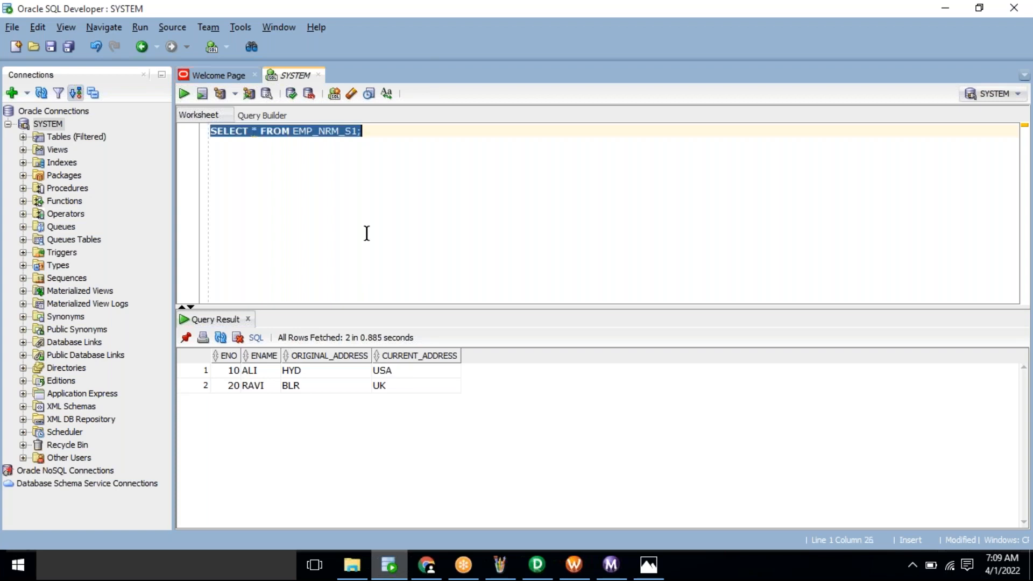
{"action": "left_click", "coordinate": [422, 213]}
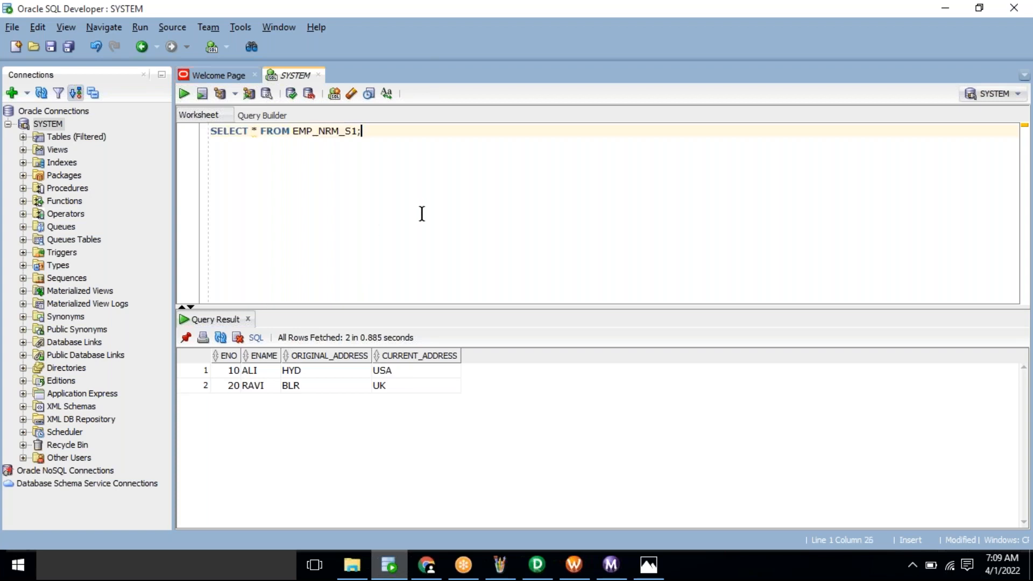
Step: Run a copy of the query against EMP_NRM_T1, then copy the EMP_NRM_S1 name for PowerCenter
{"action": "key", "text": "ctrl+v"}
{"action": "key", "text": "BackSpace"}
{"action": "key", "text": "BackSpace"}
{"action": "key", "text": "BackSpace"}
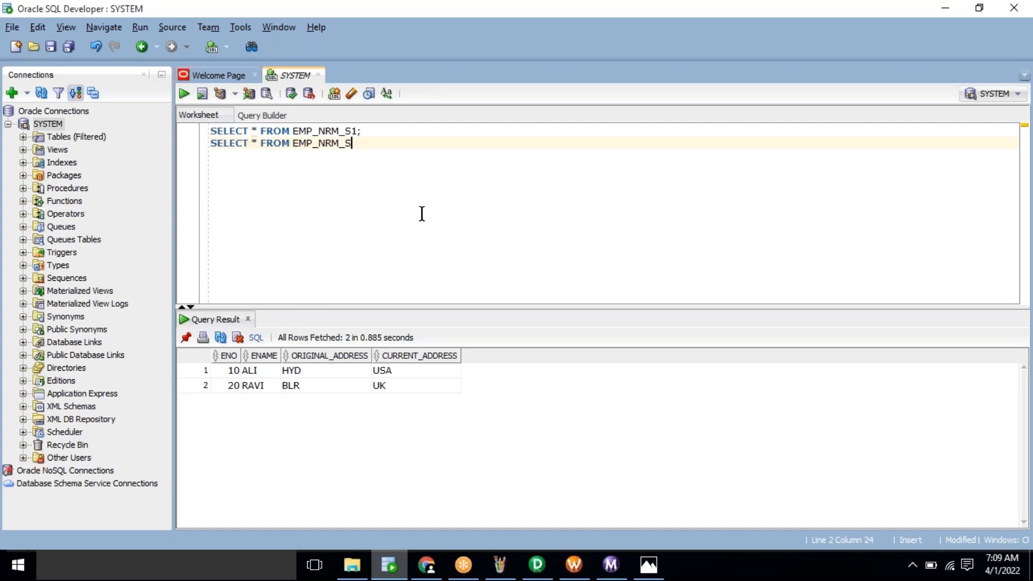
{"action": "type", "text": "T1;"}
{"action": "key", "text": "ctrl+Return"}
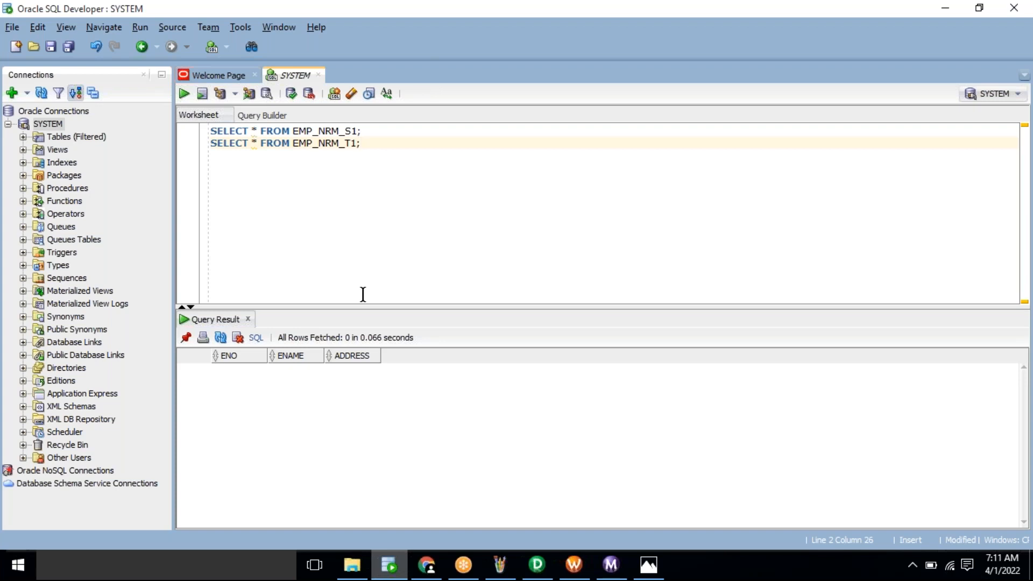
{"action": "double_click", "coordinate": [321, 132]}
{"action": "key", "text": "ctrl+c"}
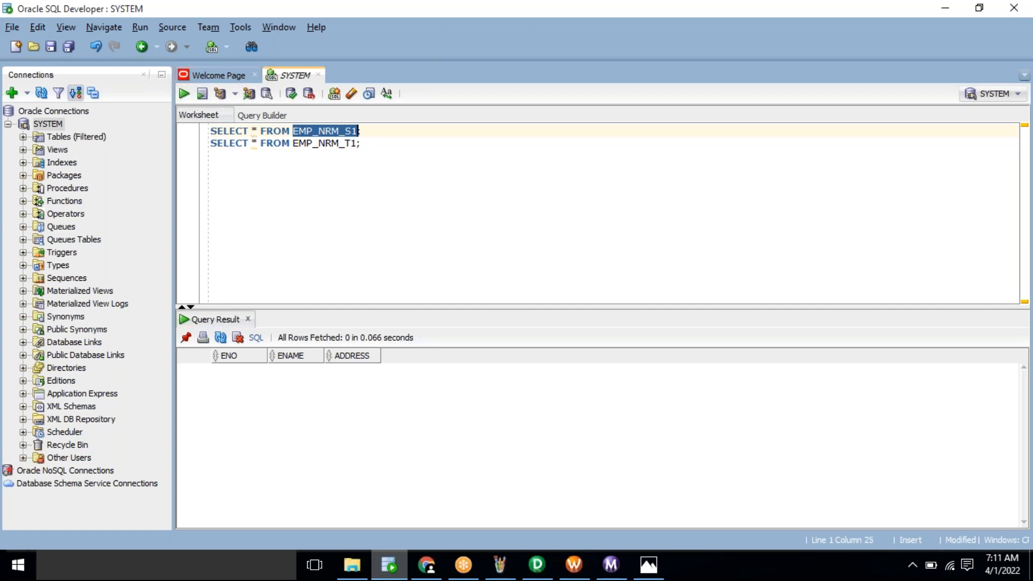
{"action": "left_click", "coordinate": [545, 573]}
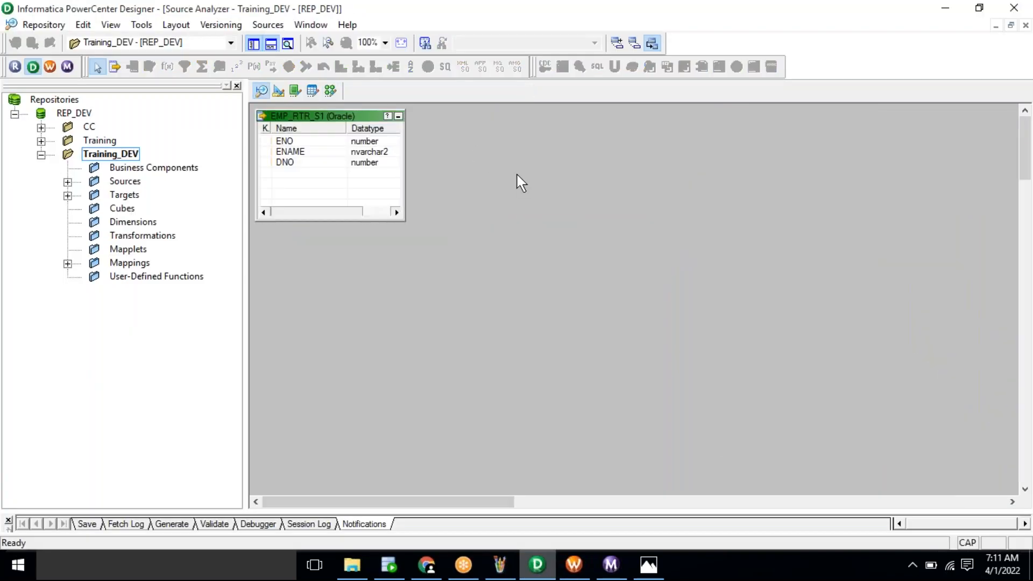
Step: Clear the old EMP_RTR_S1 source from the Source Analyzer workspace
{"action": "right_click", "coordinate": [521, 183]}
{"action": "left_click", "coordinate": [539, 199]}
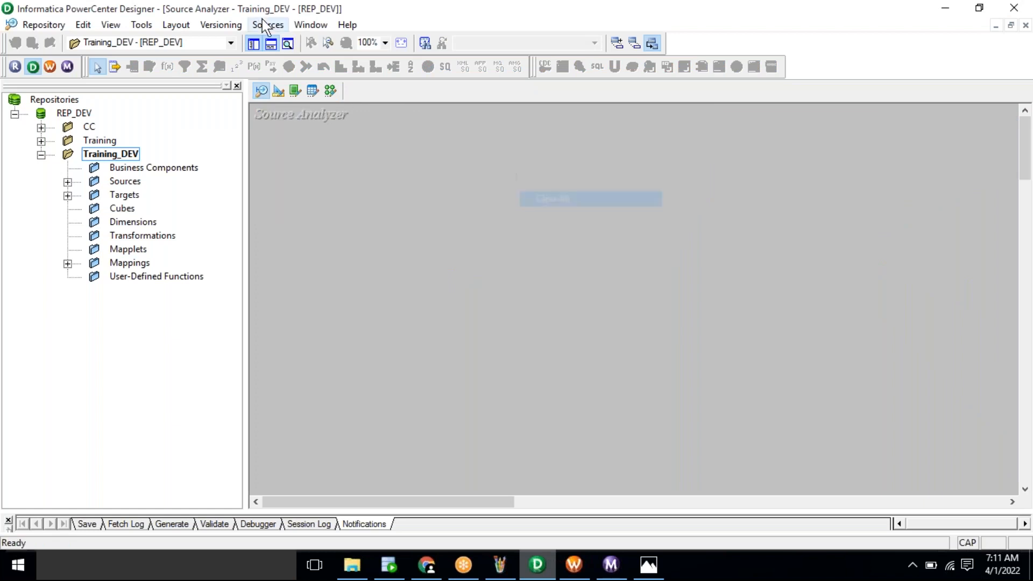
{"action": "left_click", "coordinate": [262, 27]}
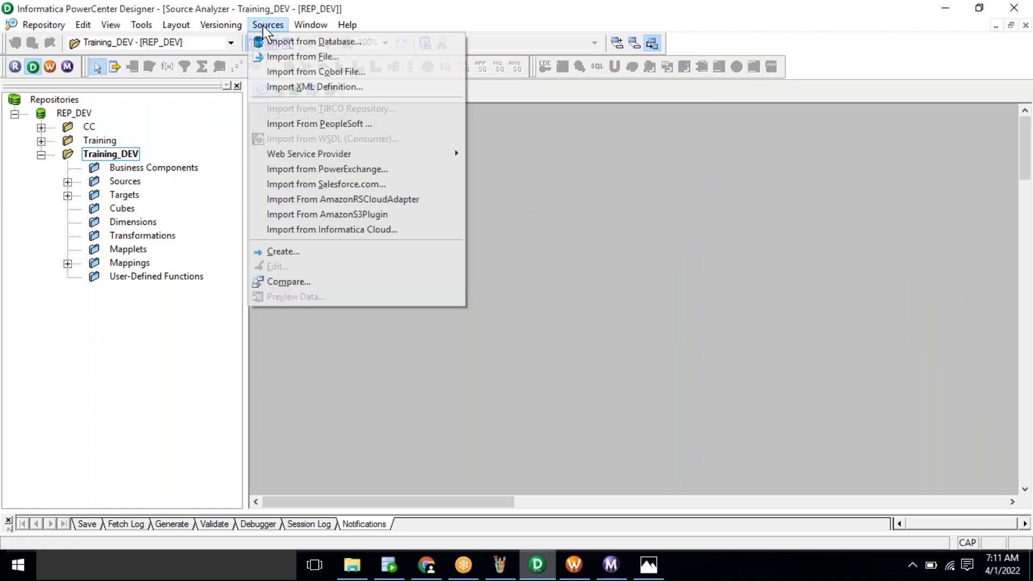
{"action": "left_click", "coordinate": [291, 42]}
Step: Search for EMP_NRM_S1 and connect to the Oracle database with the account password
{"action": "left_click", "coordinate": [560, 328]}
{"action": "key", "text": "ctrl+v"}
{"action": "double_click", "coordinate": [422, 203]}
{"action": "key", "text": "Tab"}
{"action": "key", "text": "Tab"}
{"action": "type", "text": "******"}
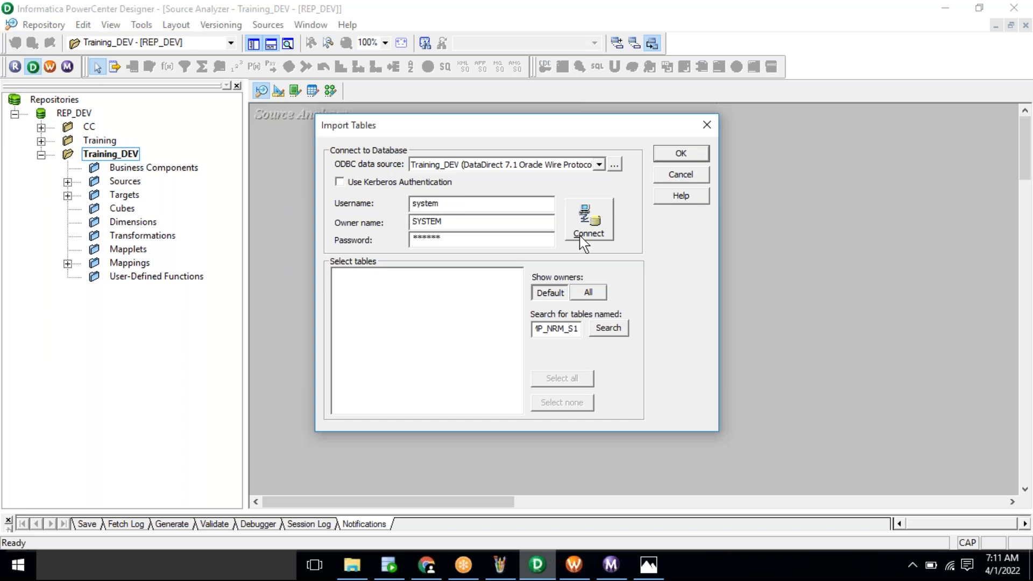
{"action": "left_click", "coordinate": [581, 236]}
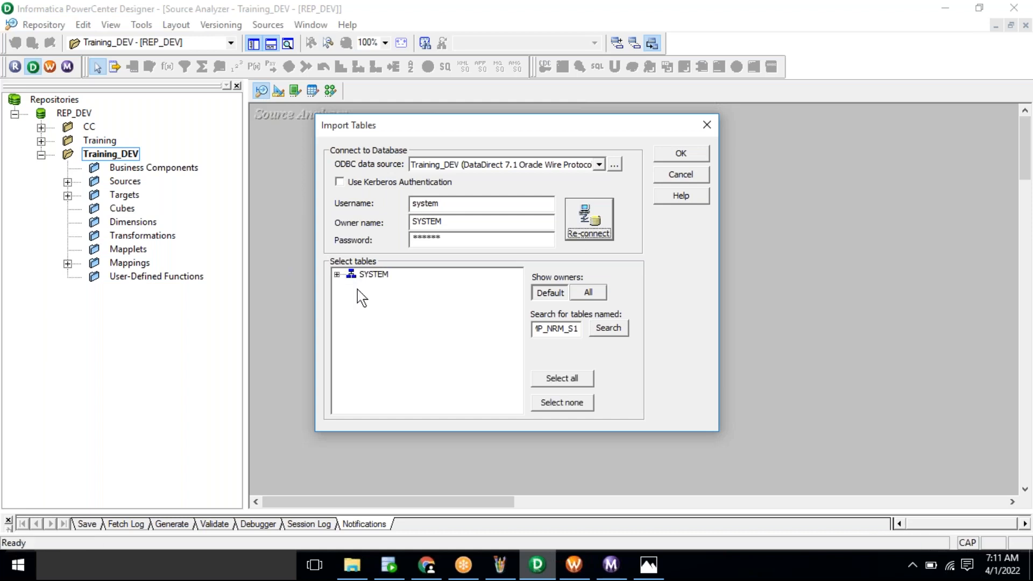
Step: Select EMP_NRM_S1 under the SYSTEM tables and import it as a source
{"action": "left_click", "coordinate": [337, 275]}
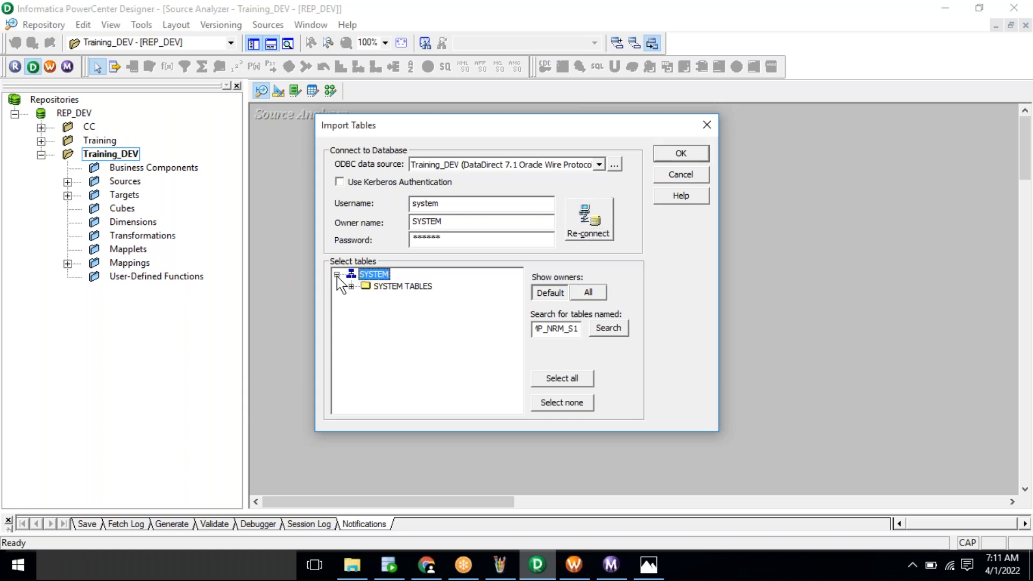
{"action": "left_click", "coordinate": [352, 287]}
{"action": "left_click", "coordinate": [421, 298]}
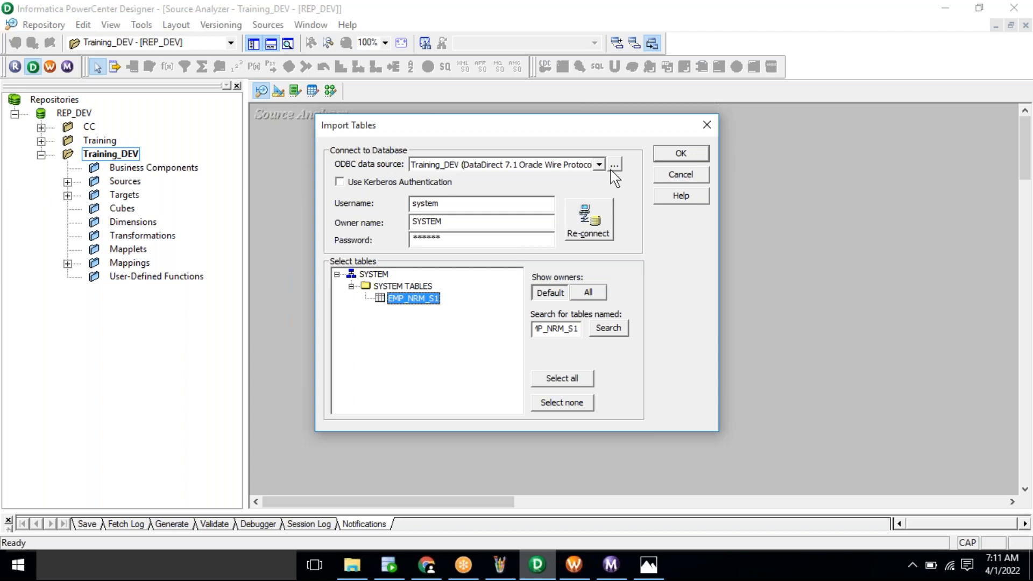
{"action": "left_click", "coordinate": [676, 156]}
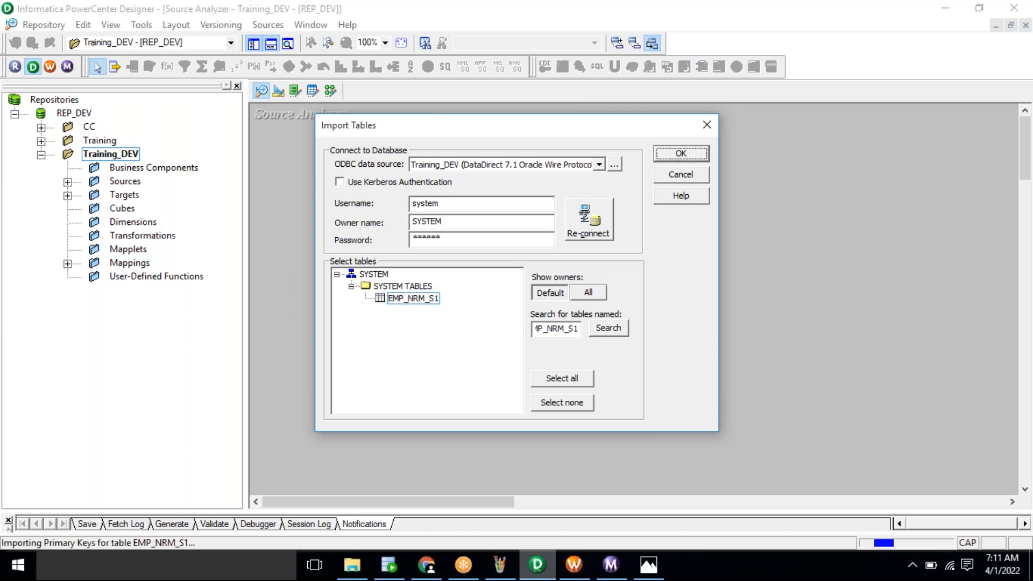
{"action": "left_click", "coordinate": [278, 91]}
Step: Clear the existing targets and copy the EMP_NRM_T1 name from SQL Developer
{"action": "right_click", "coordinate": [663, 221]}
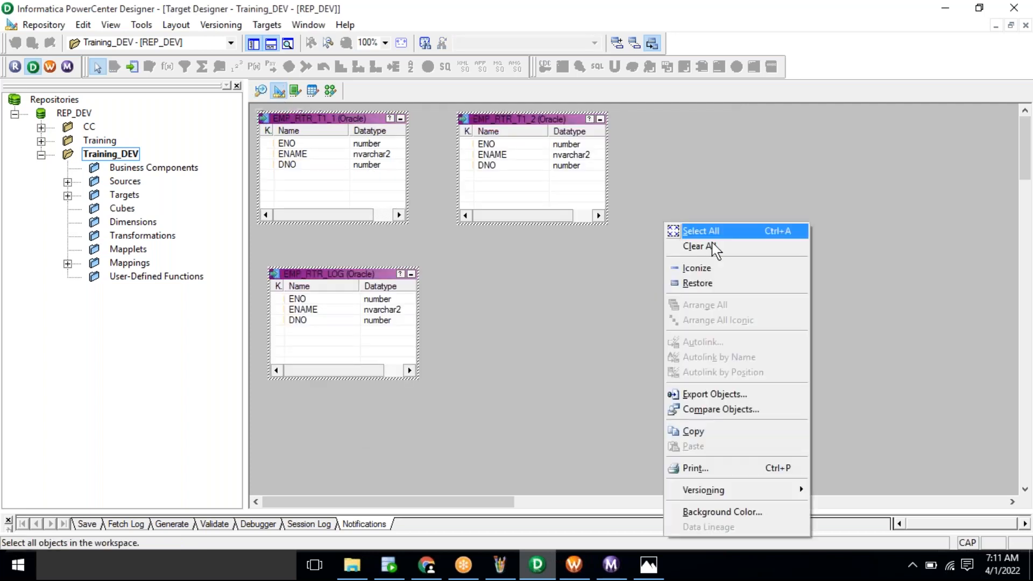
{"action": "left_click", "coordinate": [711, 243]}
{"action": "key", "text": "alt+Tab"}
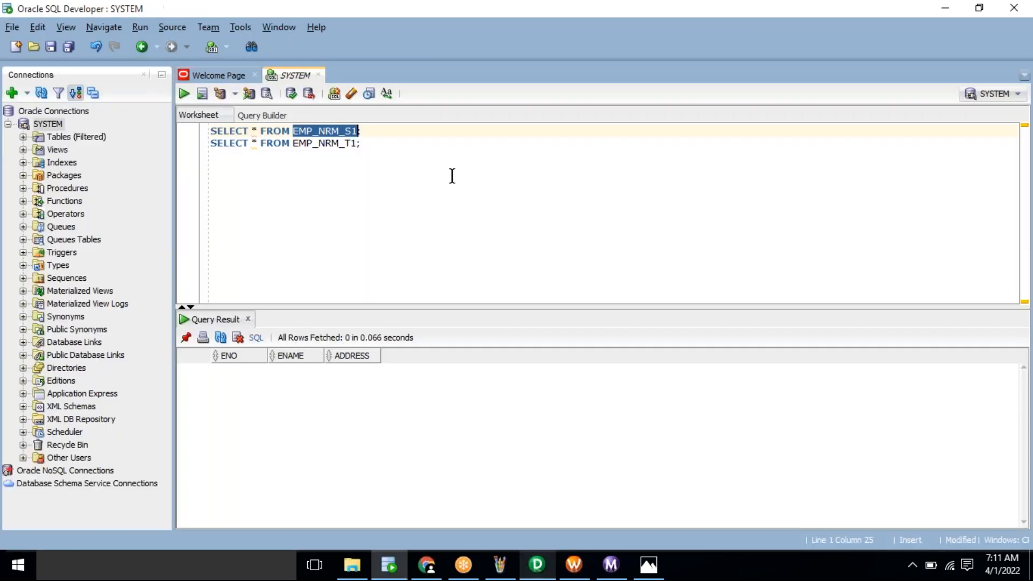
{"action": "double_click", "coordinate": [304, 145]}
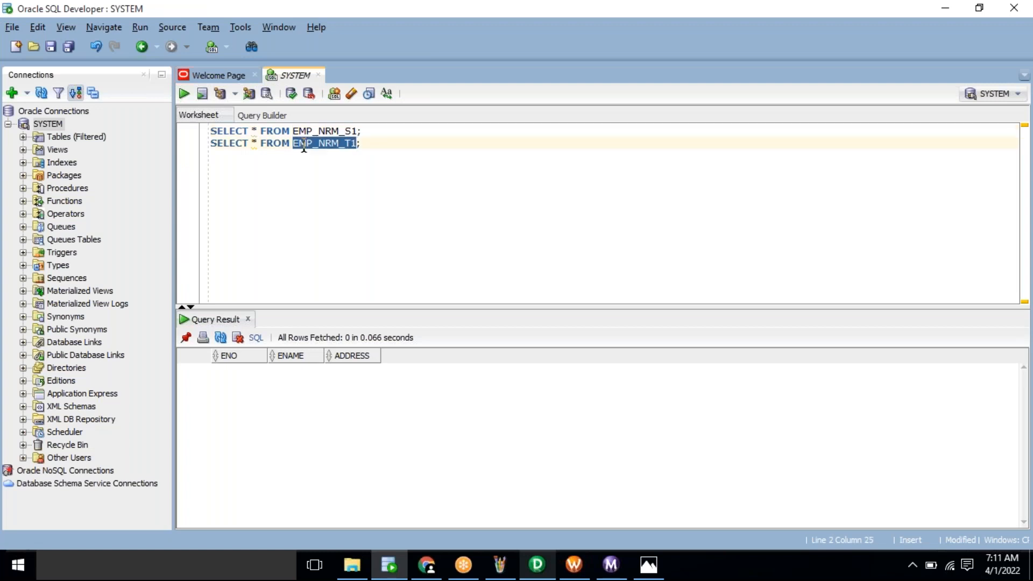
{"action": "key", "text": "alt+Tab"}
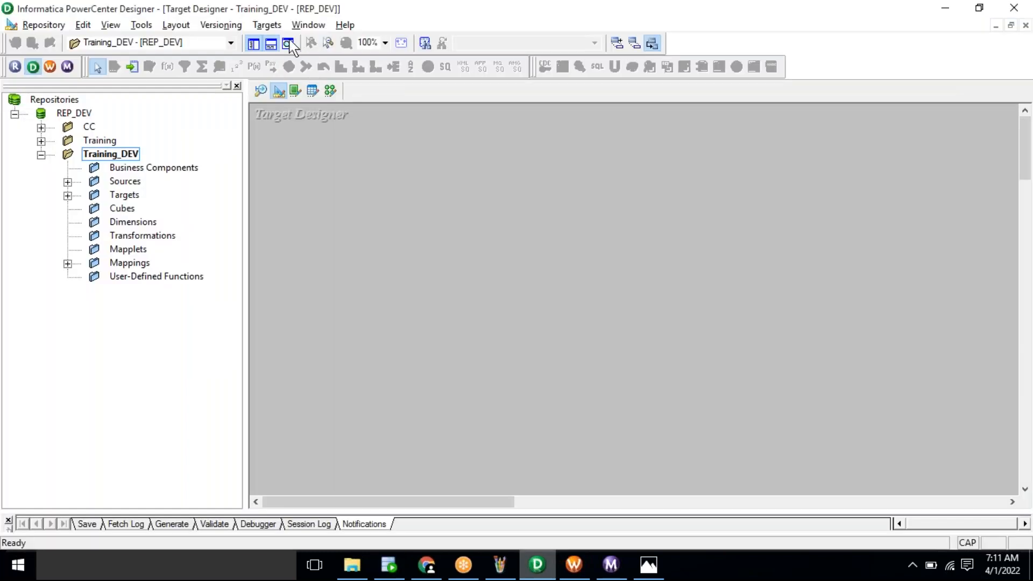
Step: Search for EMP_NRM_T1 in the target import dialog and connect to Oracle
{"action": "left_click", "coordinate": [267, 25]}
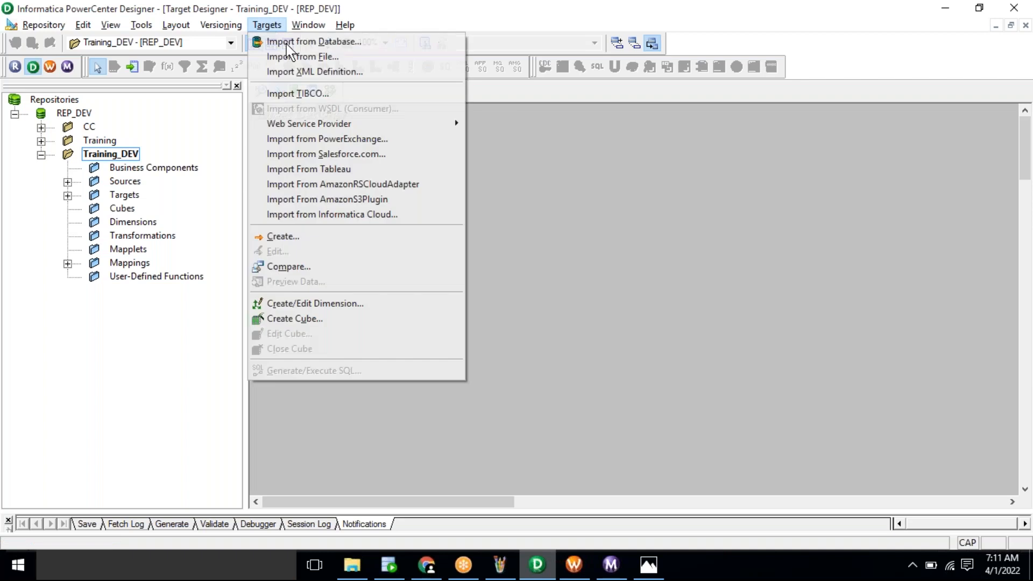
{"action": "left_click", "coordinate": [287, 42]}
{"action": "type", "text": "EMP_NRM_T1"}
{"action": "double_click", "coordinate": [424, 206]}
{"action": "key", "text": "Tab"}
{"action": "key", "text": "Tab"}
{"action": "type", "text": "******"}
{"action": "left_click", "coordinate": [589, 233]}
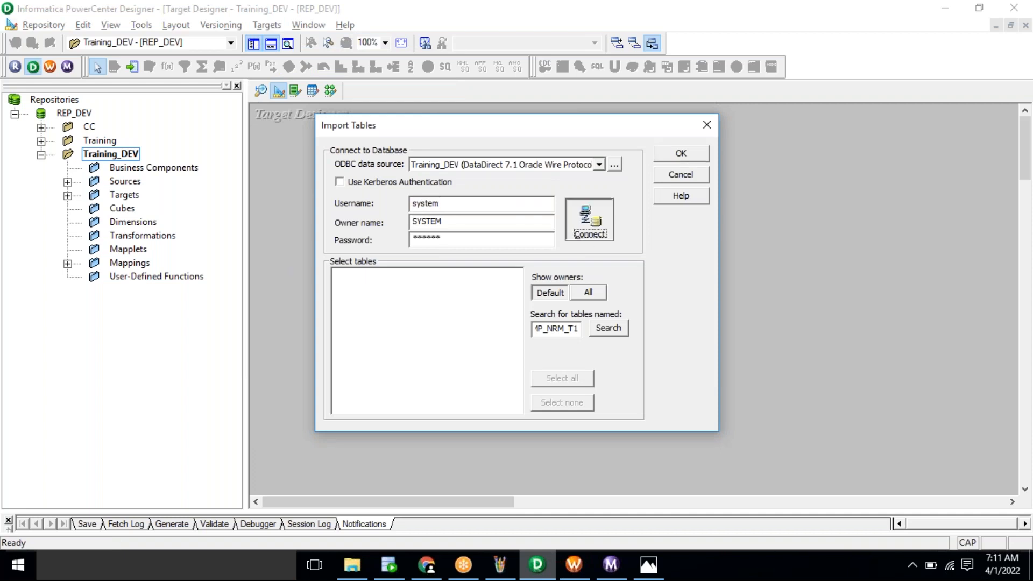
Step: Select EMP_NRM_T1 under the SYSTEM tables and import it as a target
{"action": "left_click", "coordinate": [337, 275]}
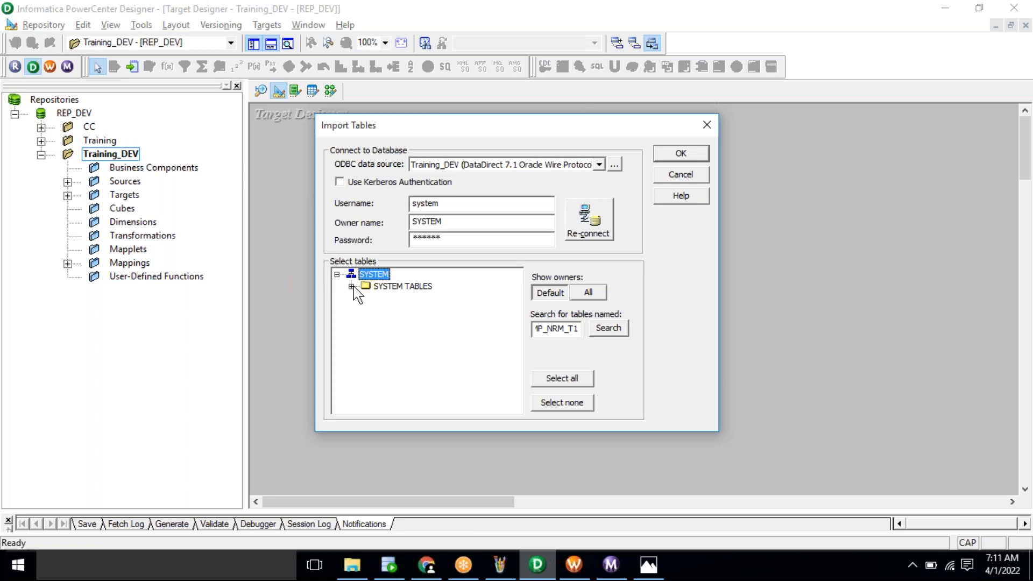
{"action": "left_click", "coordinate": [351, 286]}
{"action": "left_click", "coordinate": [409, 299]}
{"action": "left_click", "coordinate": [679, 153]}
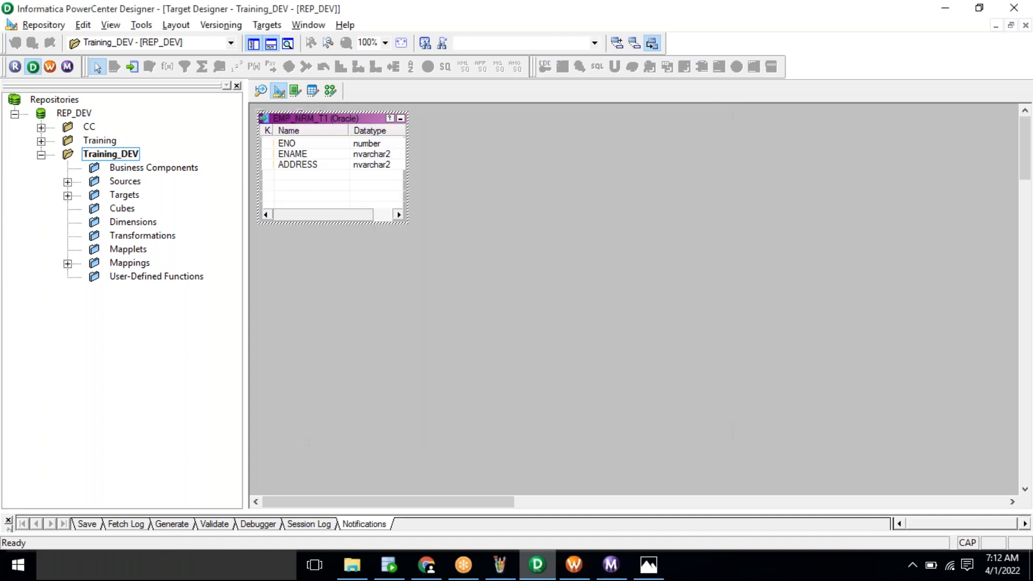
Step: Create a new mapping named m_EMP_NRM_S1_T1
{"action": "left_click", "coordinate": [329, 92]}
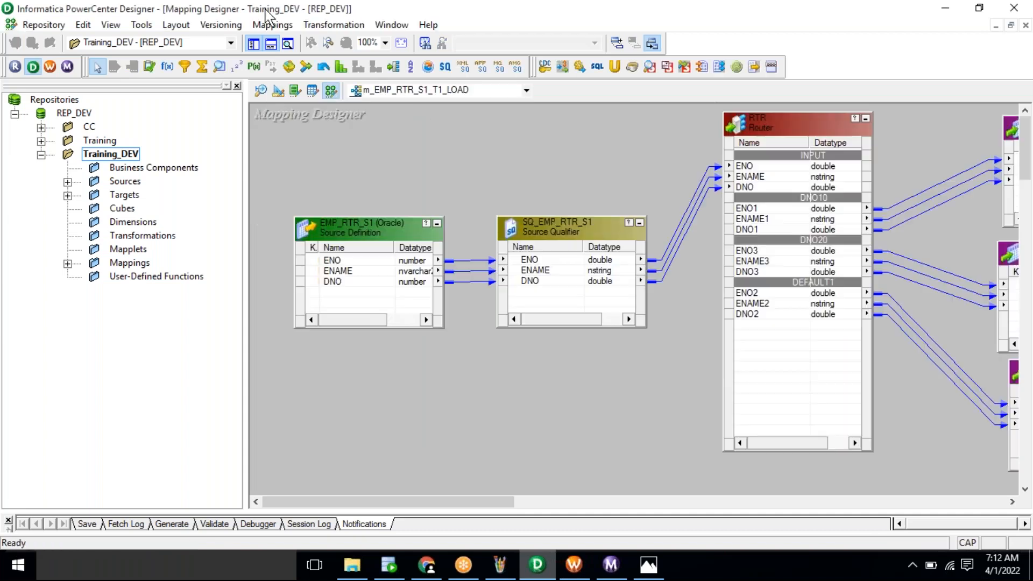
{"action": "left_click", "coordinate": [264, 26]}
{"action": "left_click", "coordinate": [276, 27]}
{"action": "left_click", "coordinate": [273, 26]}
{"action": "left_click", "coordinate": [296, 46]}
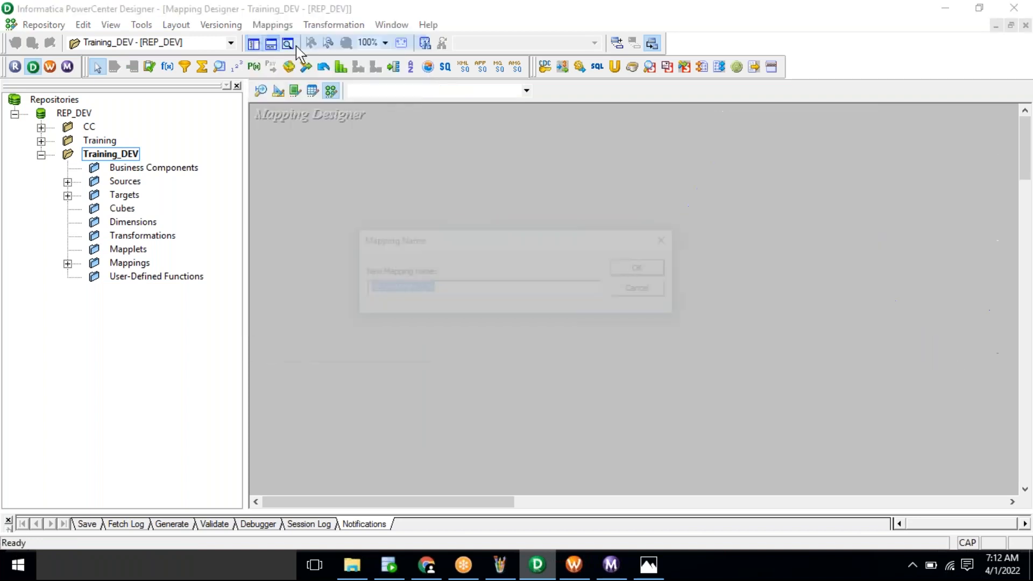
{"action": "type", "text": "m_EMP_NRM_S1_T1"}
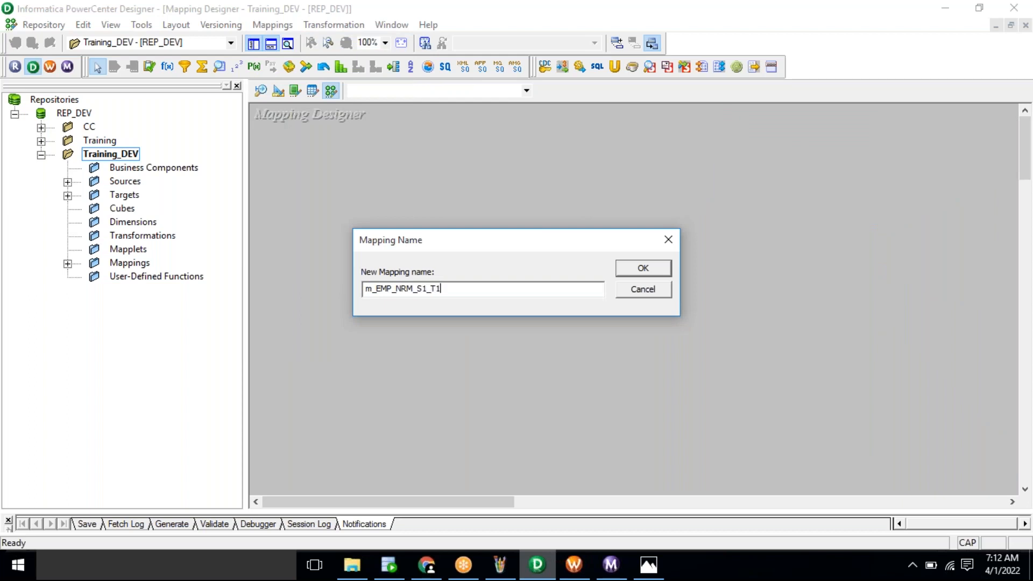
{"action": "double_click", "coordinate": [421, 295]}
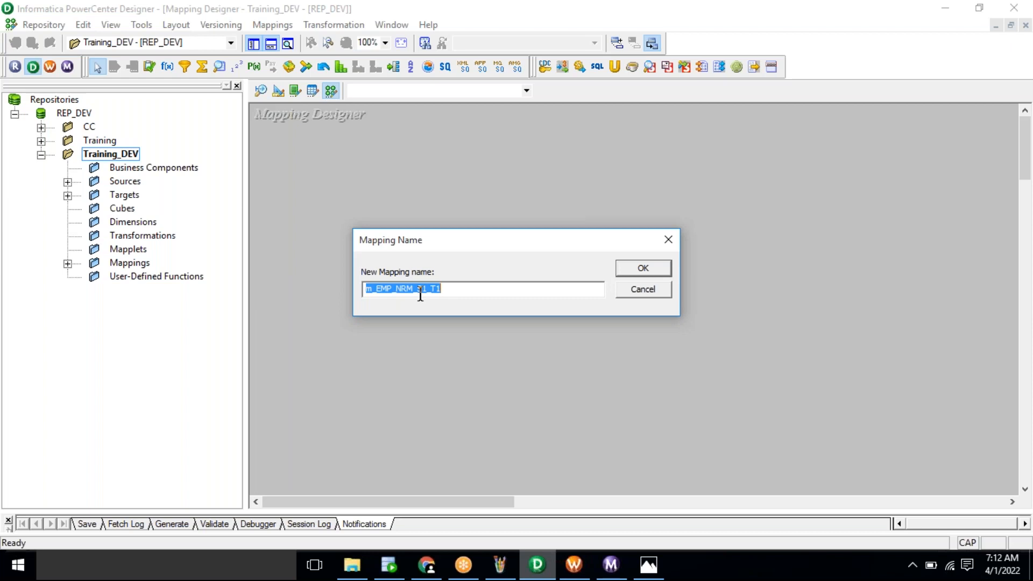
{"action": "left_click", "coordinate": [662, 270]}
Step: Add the EMP_NRM_S1 source and the EMP_NRM_T1 target to the mapping
{"action": "left_click", "coordinate": [123, 183]}
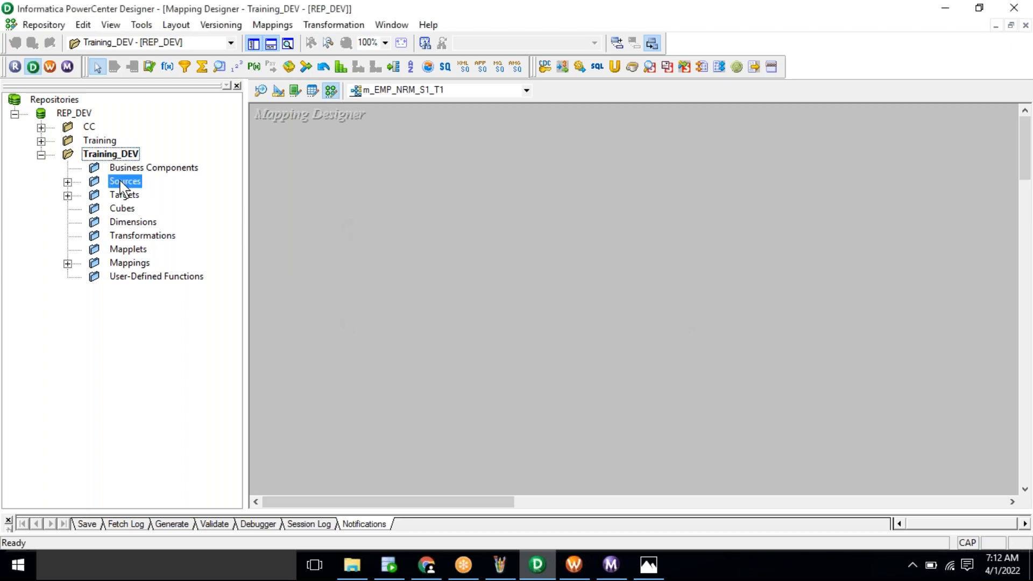
{"action": "double_click", "coordinate": [121, 184]}
{"action": "double_click", "coordinate": [164, 196]}
{"action": "left_click_drag", "start_coordinate": [194, 278], "coordinate": [299, 225]}
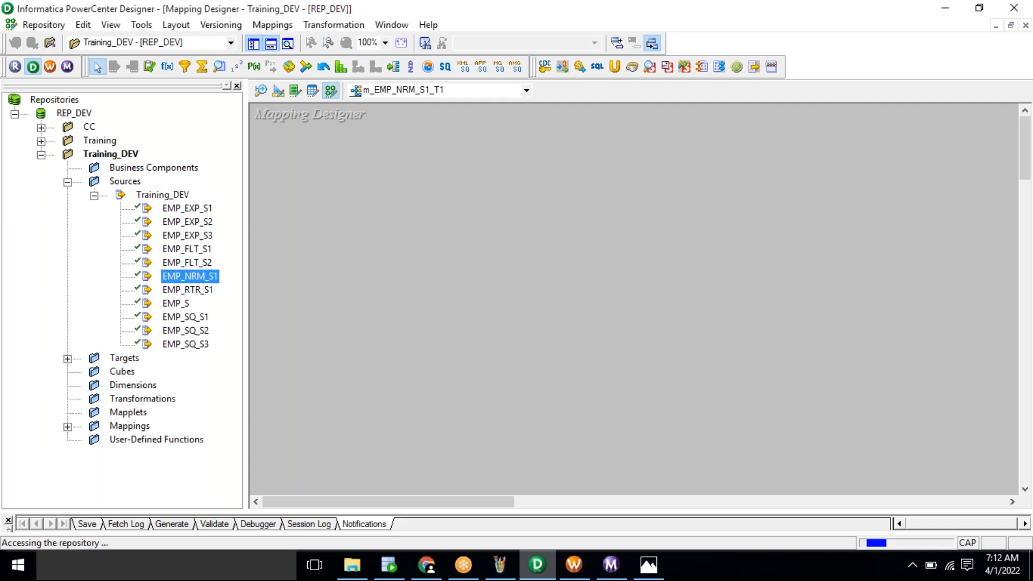
{"action": "double_click", "coordinate": [131, 358]}
{"action": "left_click_drag", "start_coordinate": [161, 399], "coordinate": [687, 266]}
{"action": "left_click_drag", "start_coordinate": [750, 240], "coordinate": [750, 240]}
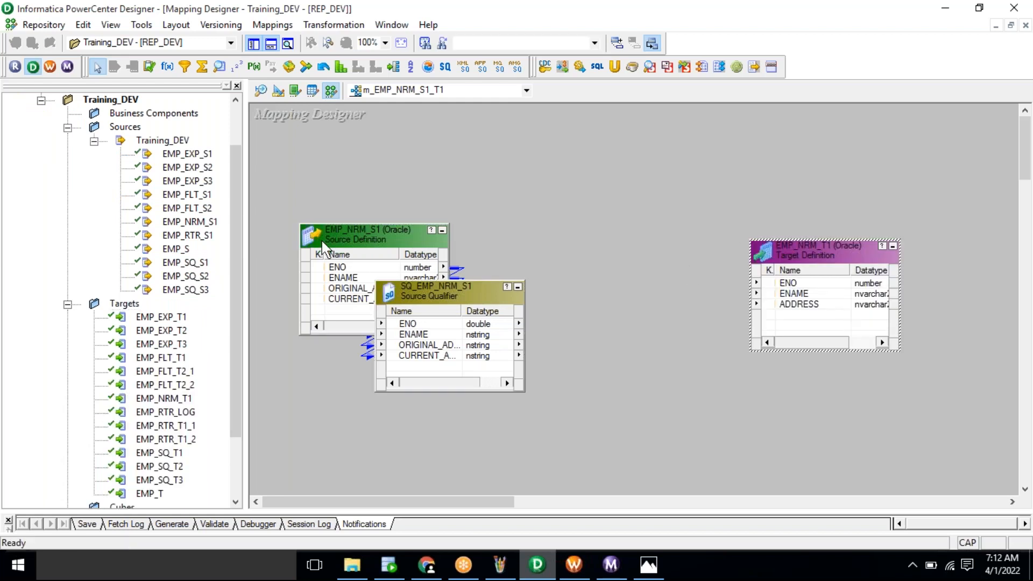
Step: Move the target to the far right and place SQ_EMP_NRM_S1 beside the source
{"action": "left_click", "coordinate": [67, 128]}
{"action": "left_click", "coordinate": [67, 195]}
{"action": "left_click", "coordinate": [120, 264]}
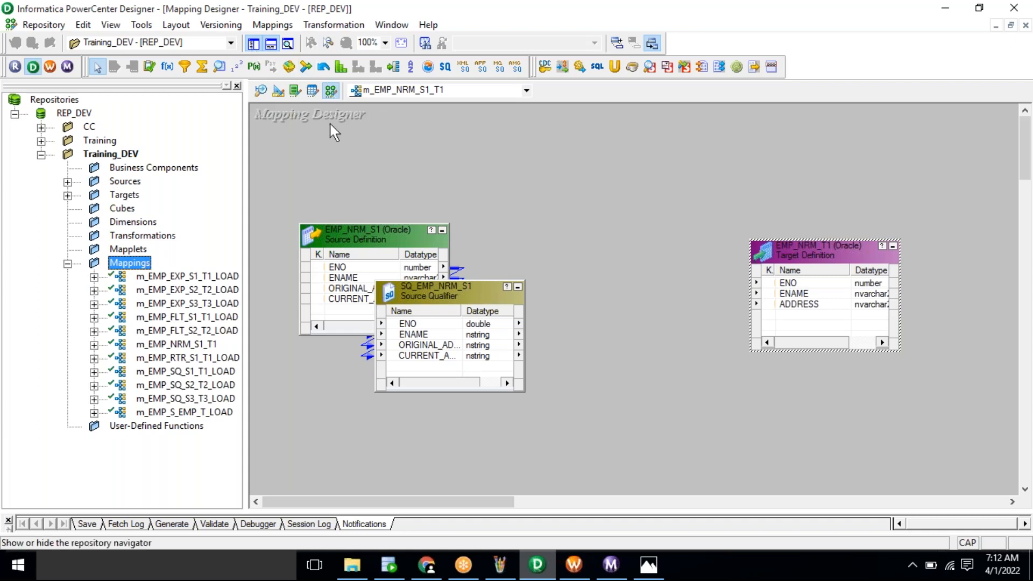
{"action": "left_click_drag", "start_coordinate": [554, 281], "coordinate": [782, 263]}
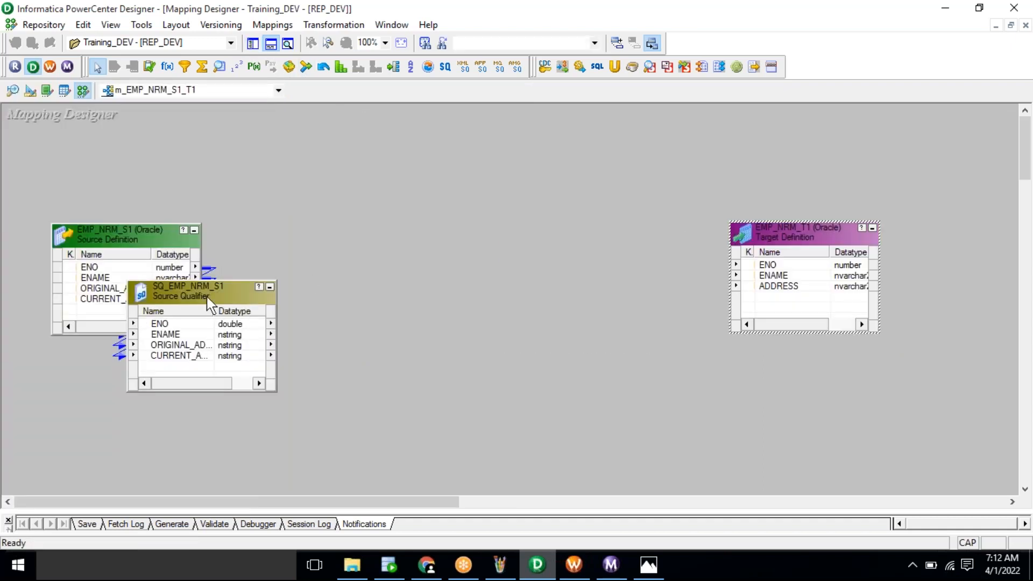
{"action": "left_click_drag", "start_coordinate": [187, 289], "coordinate": [312, 234]}
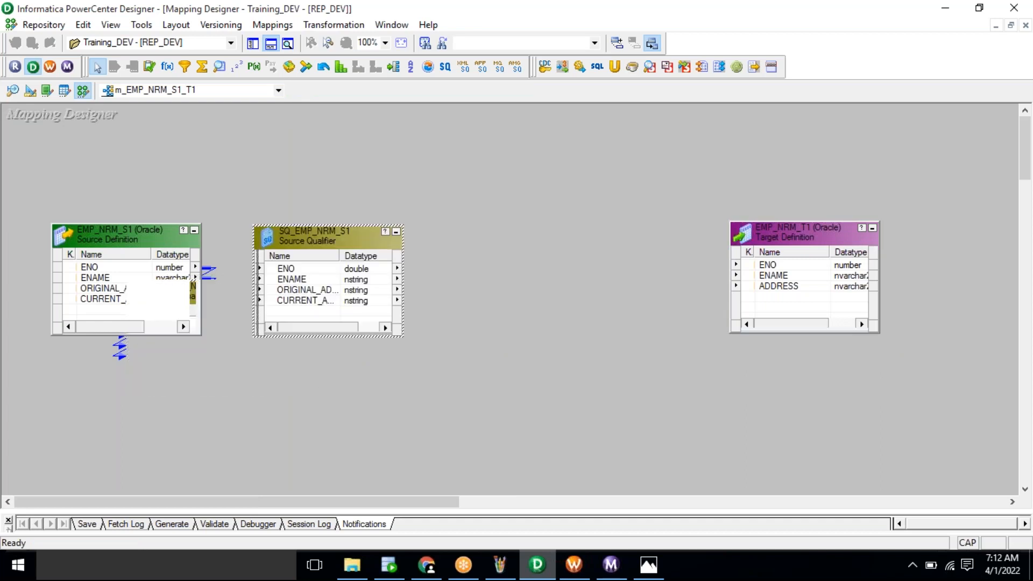
{"action": "left_click_drag", "start_coordinate": [378, 92], "coordinate": [336, 27]}
Step: Create a Normalizer transformation named NRM
{"action": "left_click", "coordinate": [335, 27]}
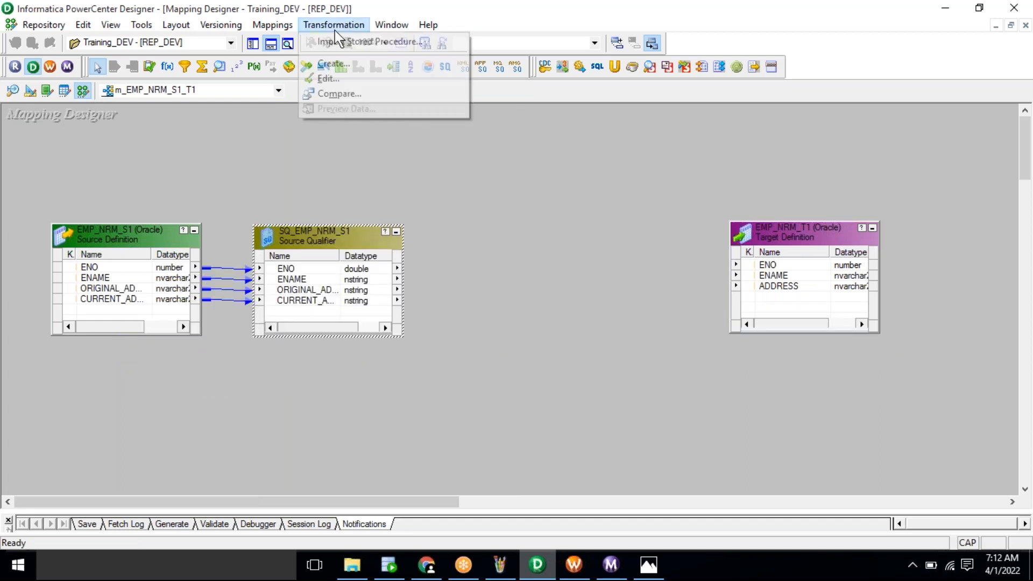
{"action": "left_click", "coordinate": [355, 65]}
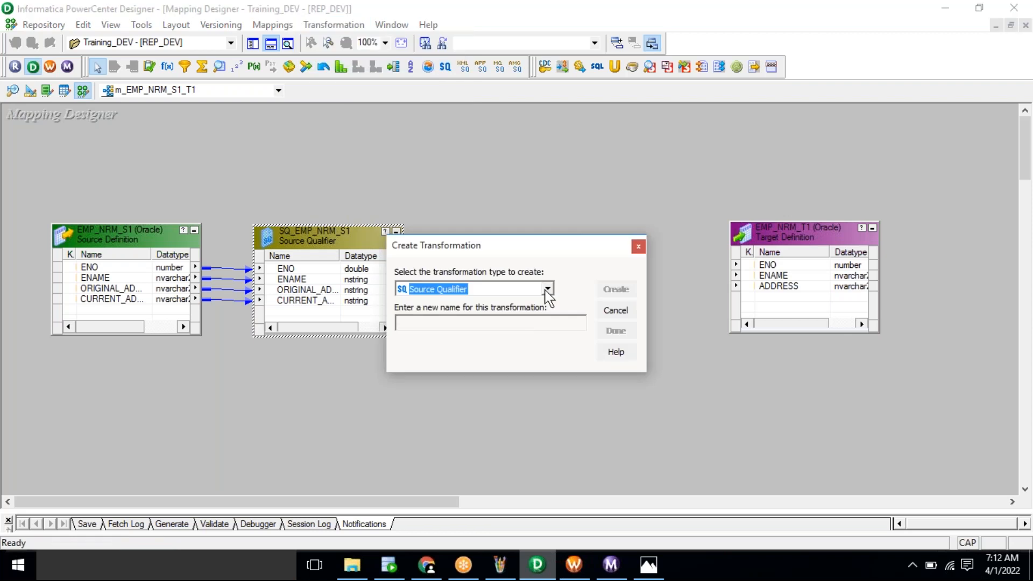
{"action": "left_click", "coordinate": [548, 289]}
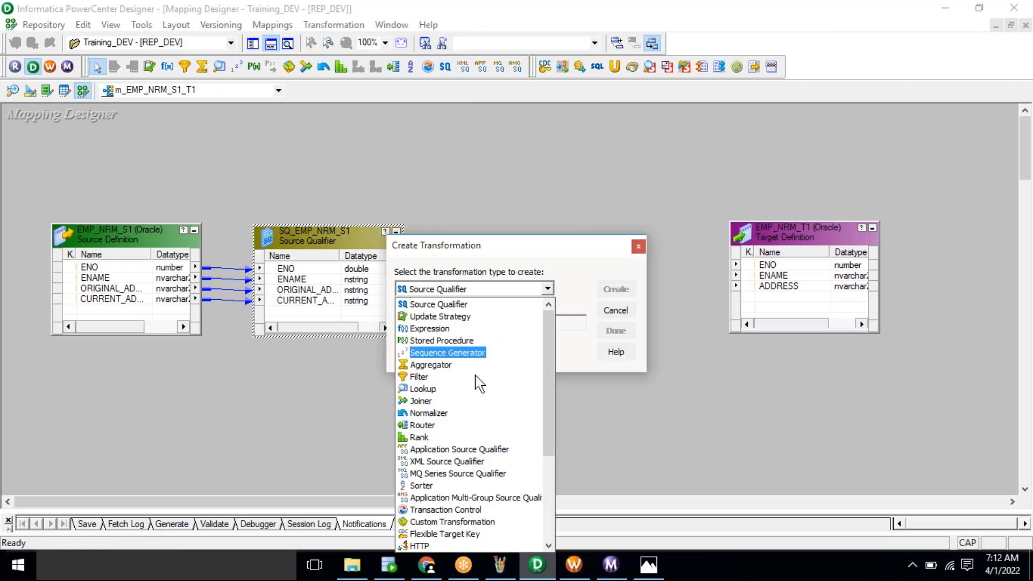
{"action": "left_click", "coordinate": [464, 412]}
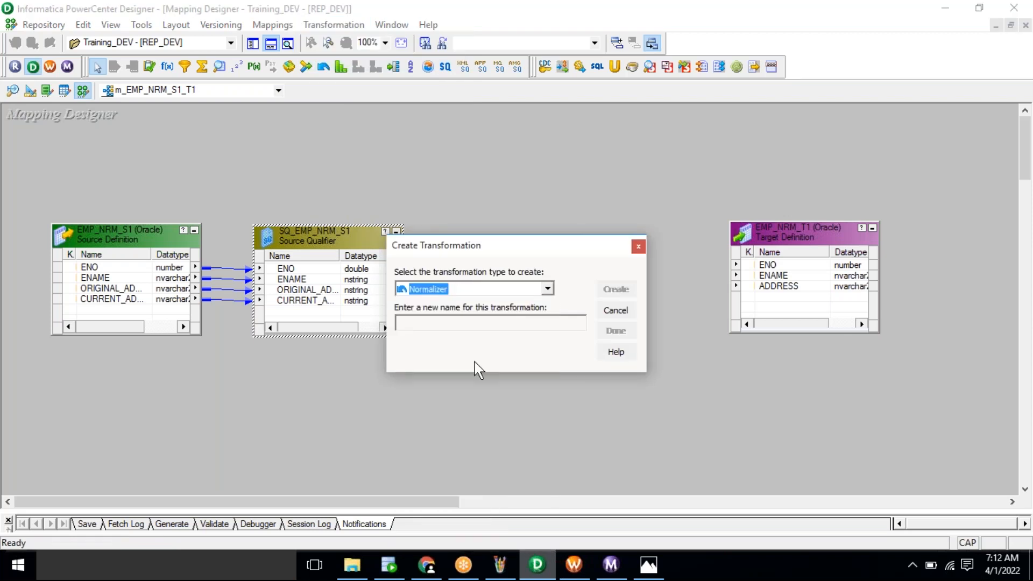
{"action": "left_click", "coordinate": [469, 326]}
{"action": "type", "text": "NRM"}
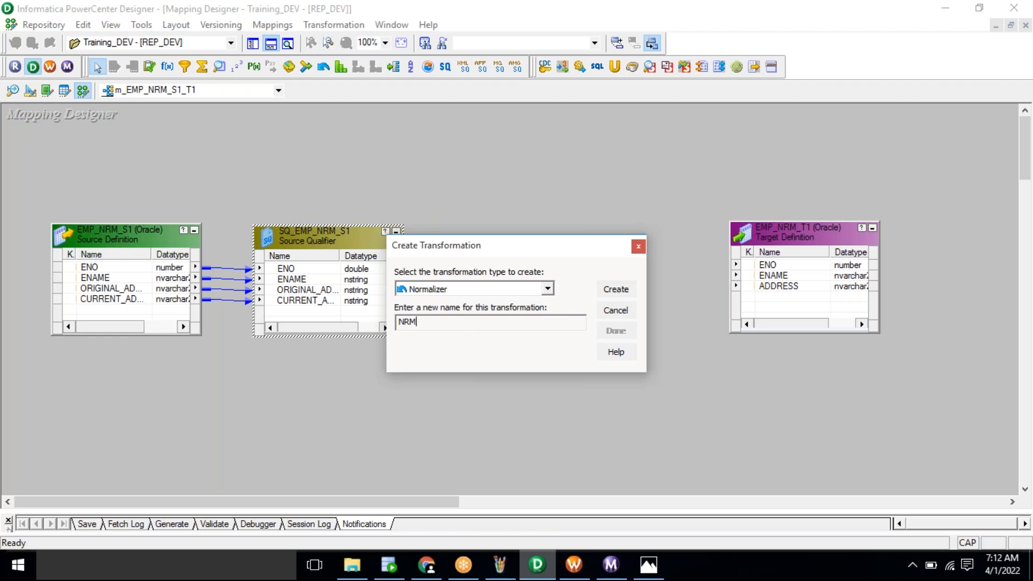
{"action": "left_click", "coordinate": [617, 291]}
{"action": "left_click", "coordinate": [617, 331]}
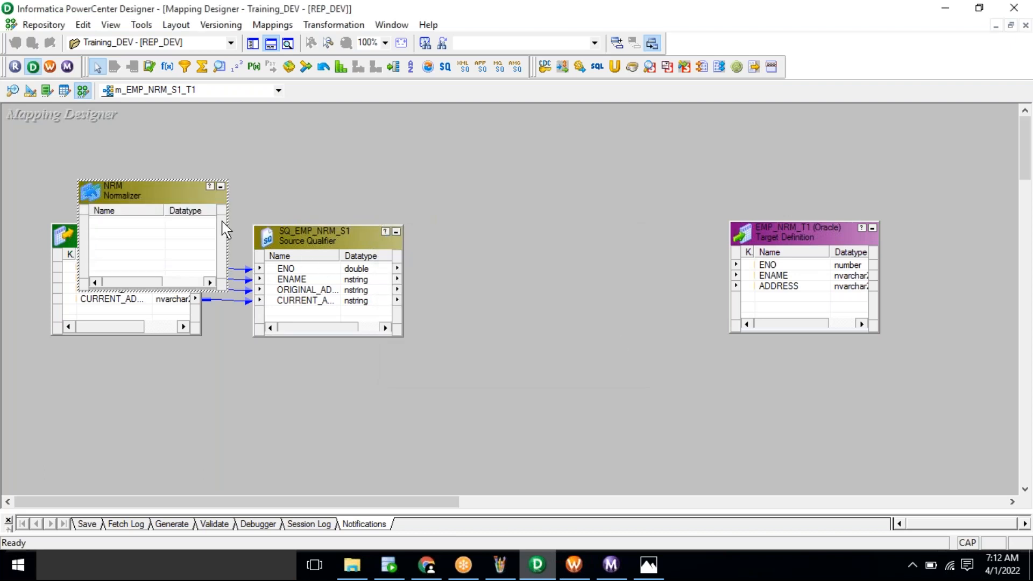
Step: Move NRM to the middle of the canvas and make its box taller
{"action": "left_click_drag", "start_coordinate": [141, 189], "coordinate": [570, 166]}
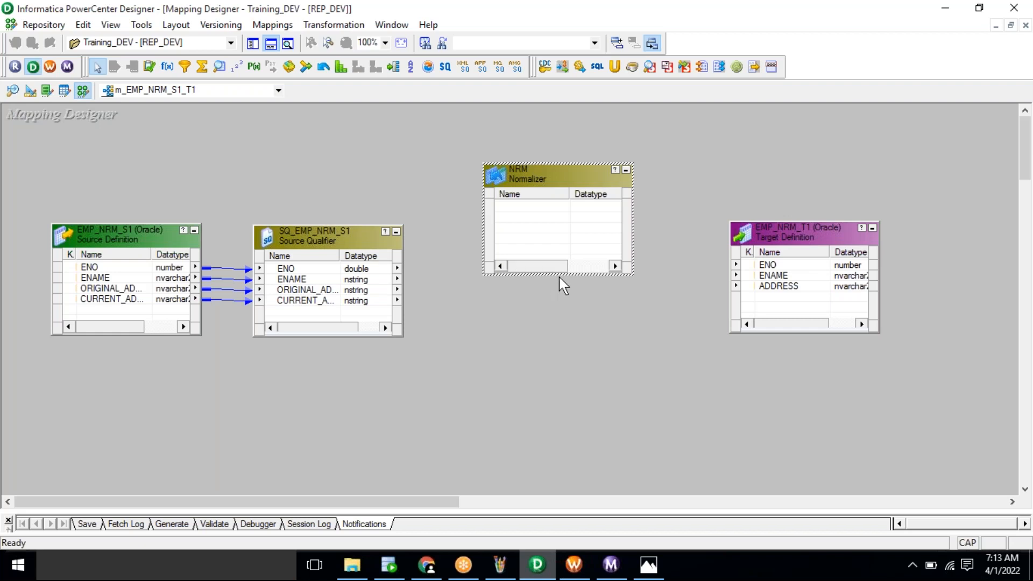
{"action": "left_click_drag", "start_coordinate": [560, 276], "coordinate": [560, 369]}
{"action": "left_click", "coordinate": [572, 398]}
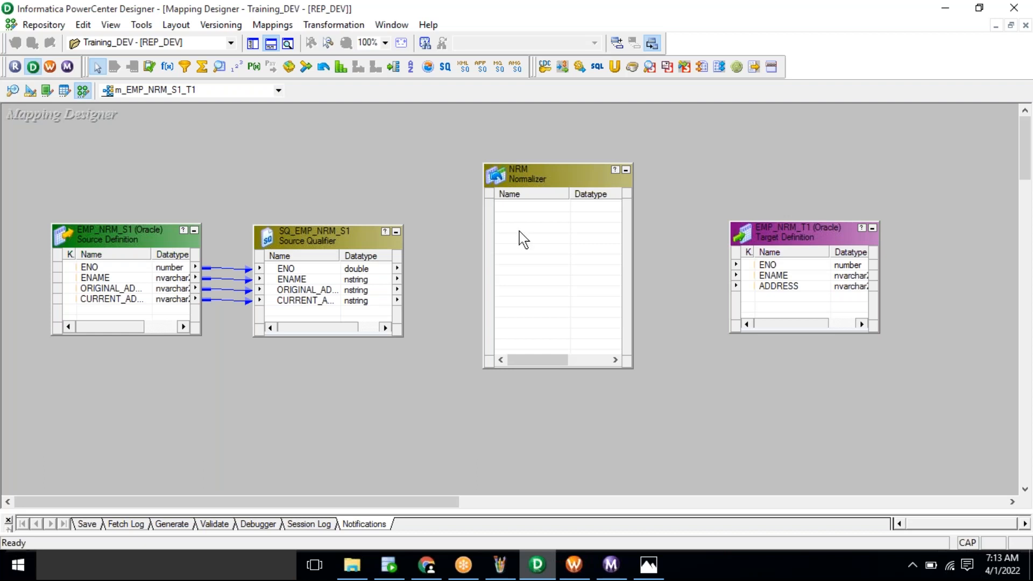
{"action": "left_click", "coordinate": [650, 565]}
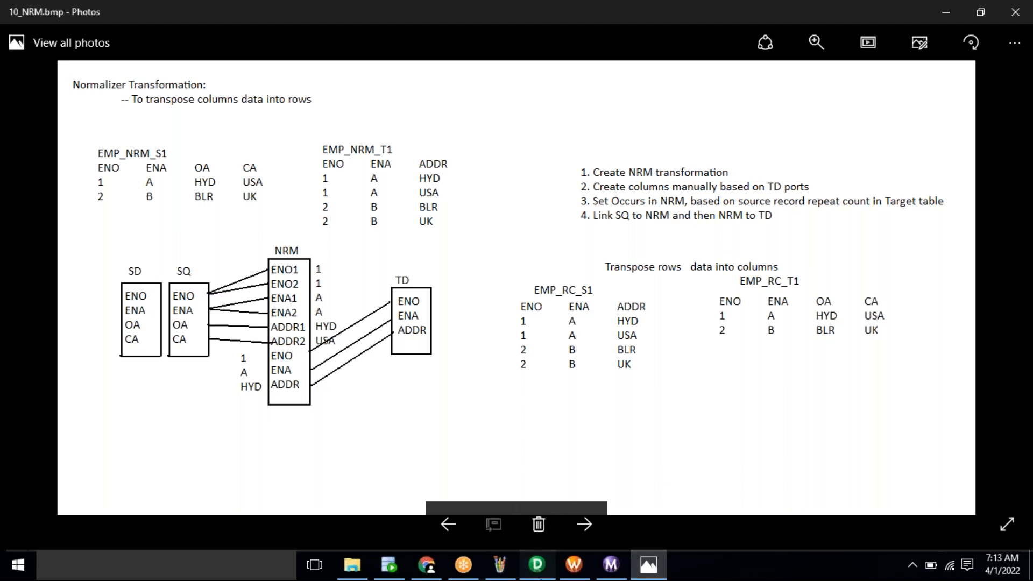
{"action": "left_click", "coordinate": [536, 564]}
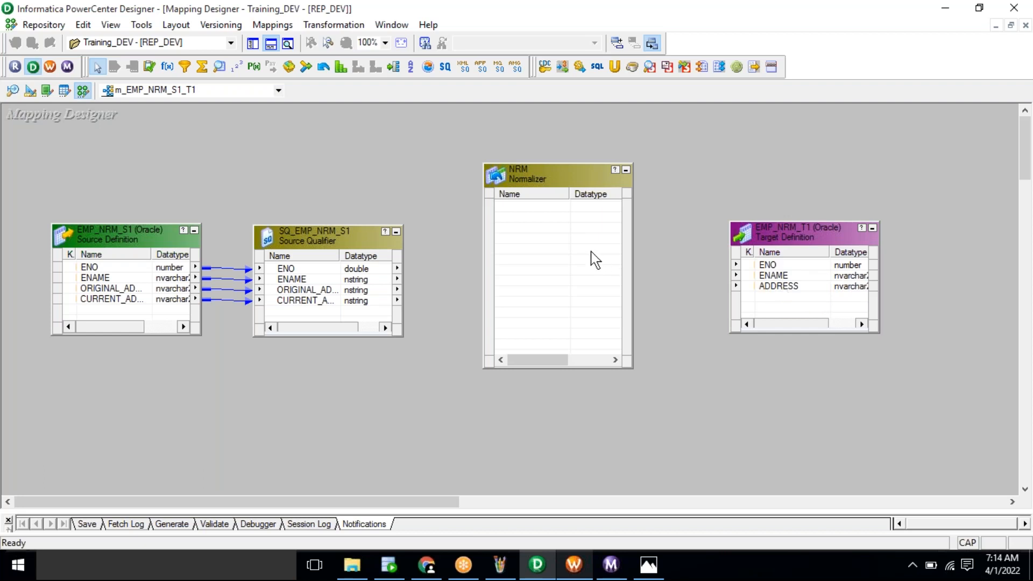
Step: Compare the EMP_NRM_T1 target and the NRM Normalizer by selecting each in turn
{"action": "left_click", "coordinate": [787, 275]}
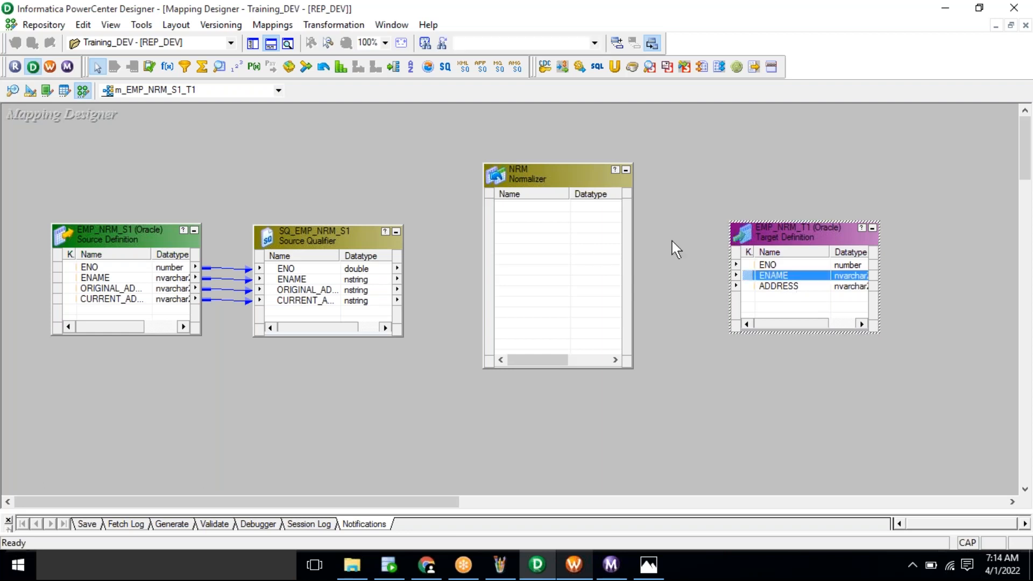
{"action": "left_click", "coordinate": [560, 266]}
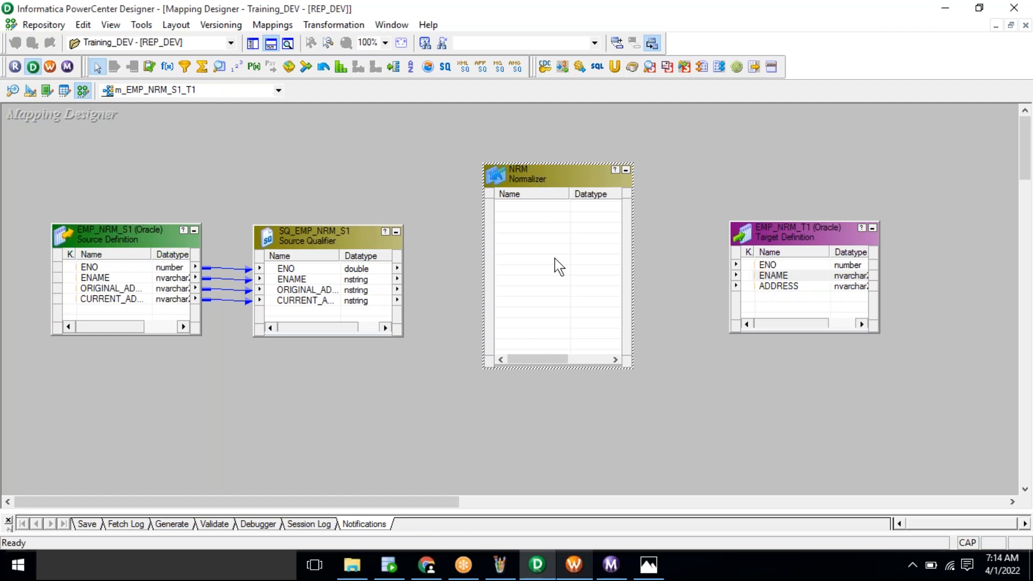
{"action": "left_click", "coordinate": [784, 246]}
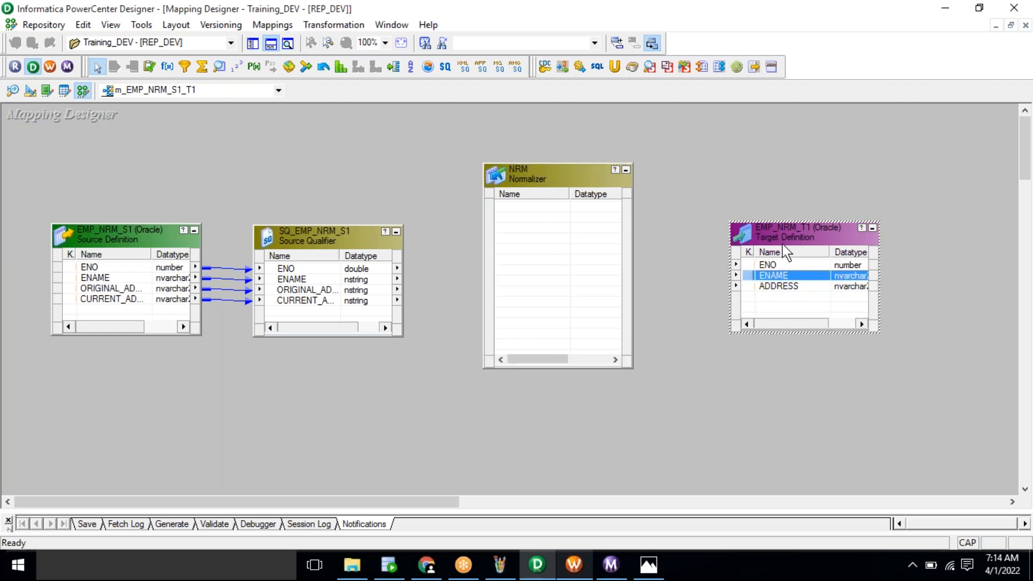
{"action": "left_click", "coordinate": [536, 212]}
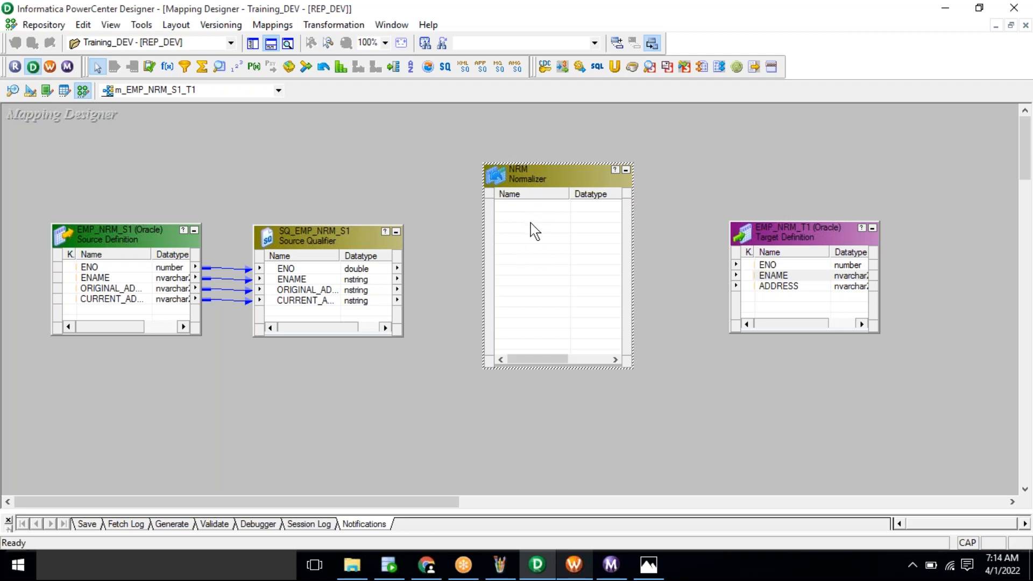
Step: Add three columns on the NRM Normalizer tab
{"action": "double_click", "coordinate": [557, 175]}
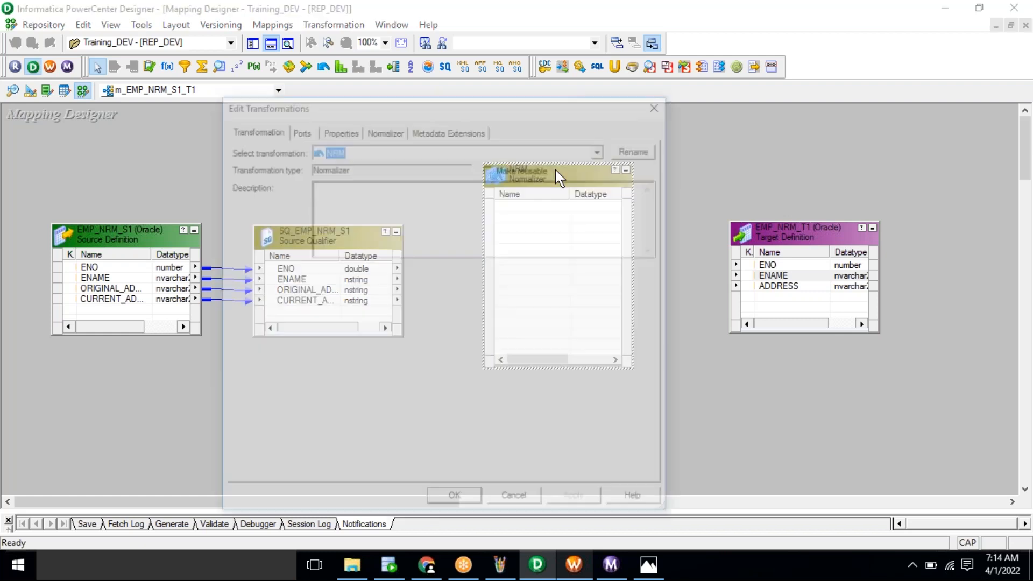
{"action": "left_click", "coordinate": [385, 130]}
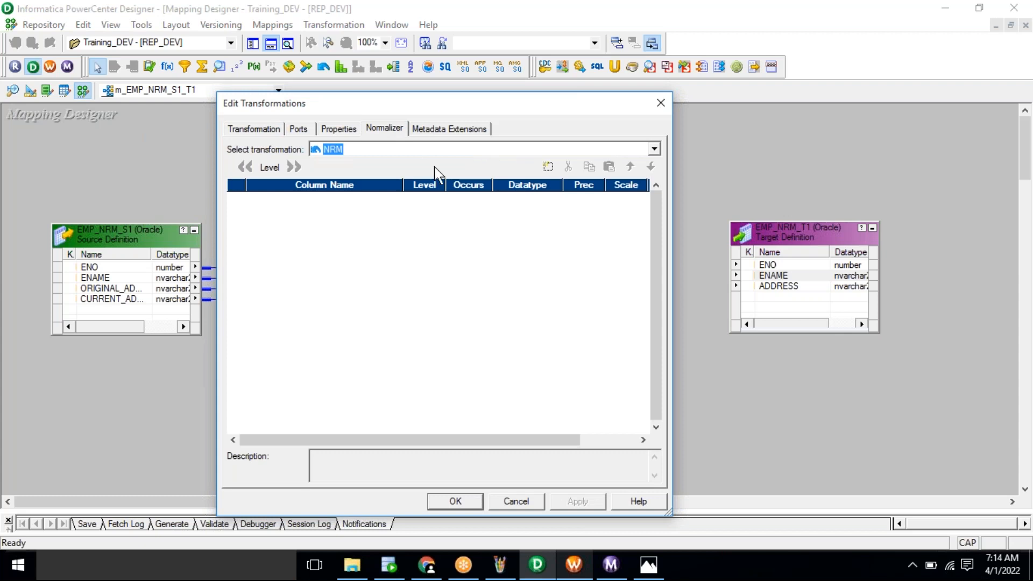
{"action": "left_click", "coordinate": [557, 173]}
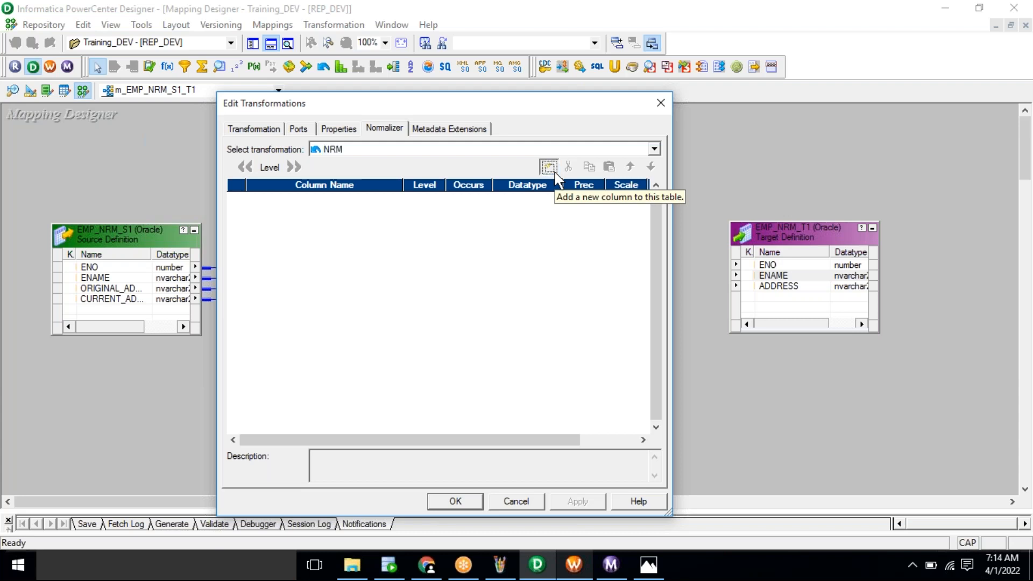
{"action": "left_click", "coordinate": [549, 167]}
{"action": "left_click", "coordinate": [549, 167]}
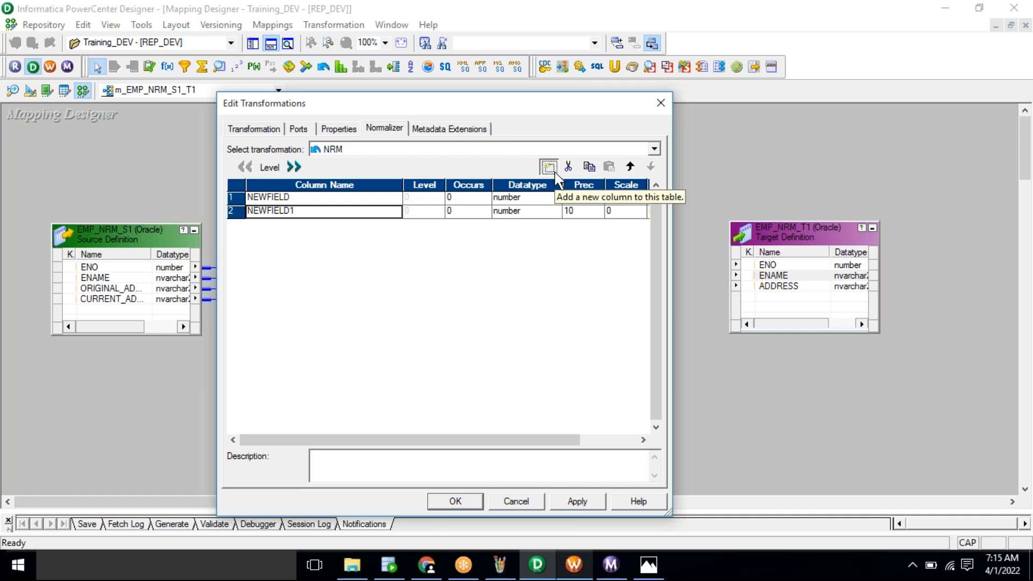
Step: Name the three Normalizer columns ENO, ENAME and ADDR
{"action": "left_click", "coordinate": [374, 200]}
{"action": "double_click", "coordinate": [375, 200]}
{"action": "type", "text": "ENO"}
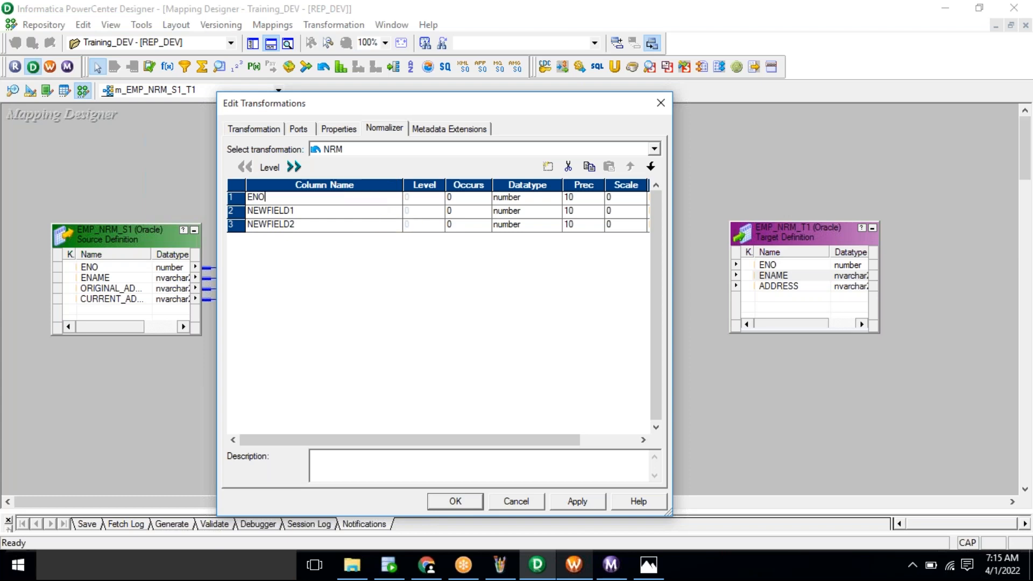
{"action": "left_click", "coordinate": [352, 216]}
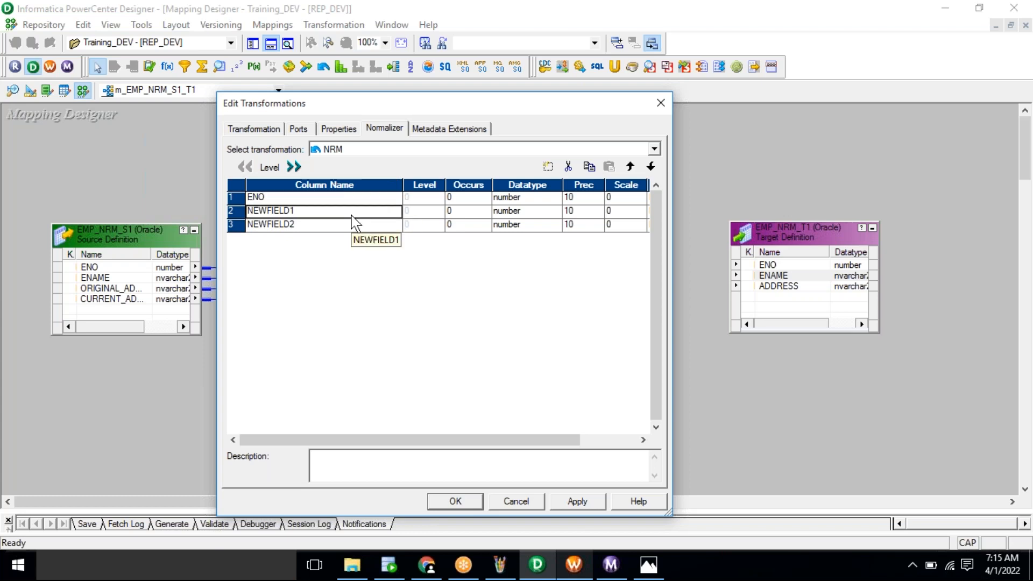
{"action": "double_click", "coordinate": [351, 215]}
{"action": "type", "text": "ENAME"}
{"action": "left_click", "coordinate": [343, 227]}
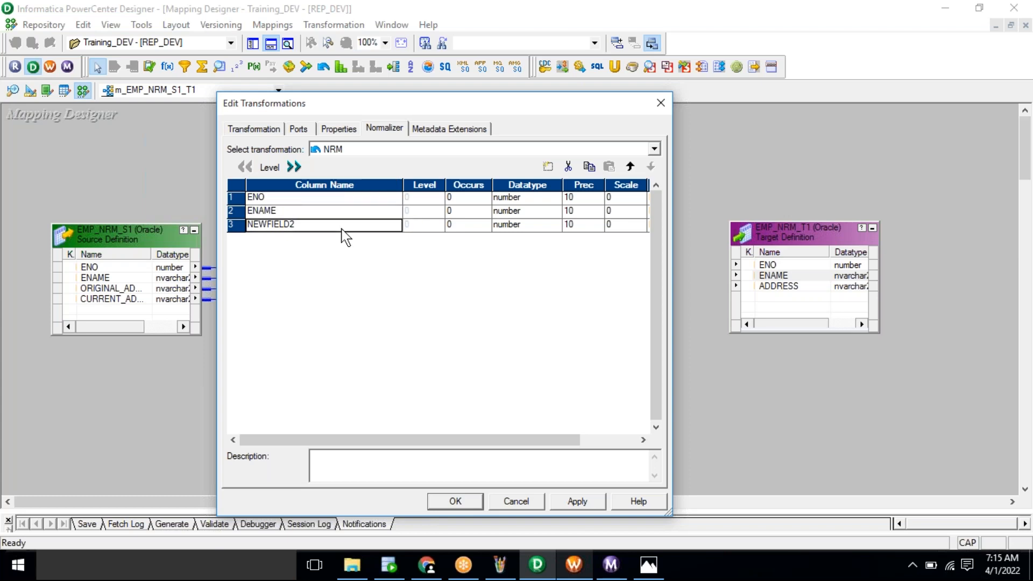
{"action": "double_click", "coordinate": [343, 228]}
{"action": "type", "text": "ADDR"}
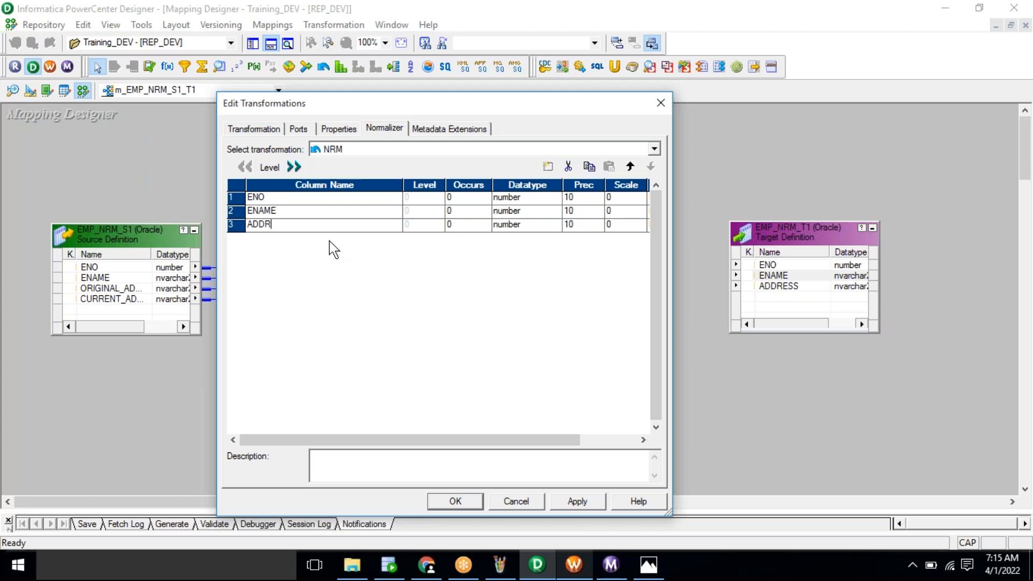
Step: Set ENAME and ADDR to the string datatype and apply the changes
{"action": "left_click", "coordinate": [520, 213]}
{"action": "left_click", "coordinate": [522, 216]}
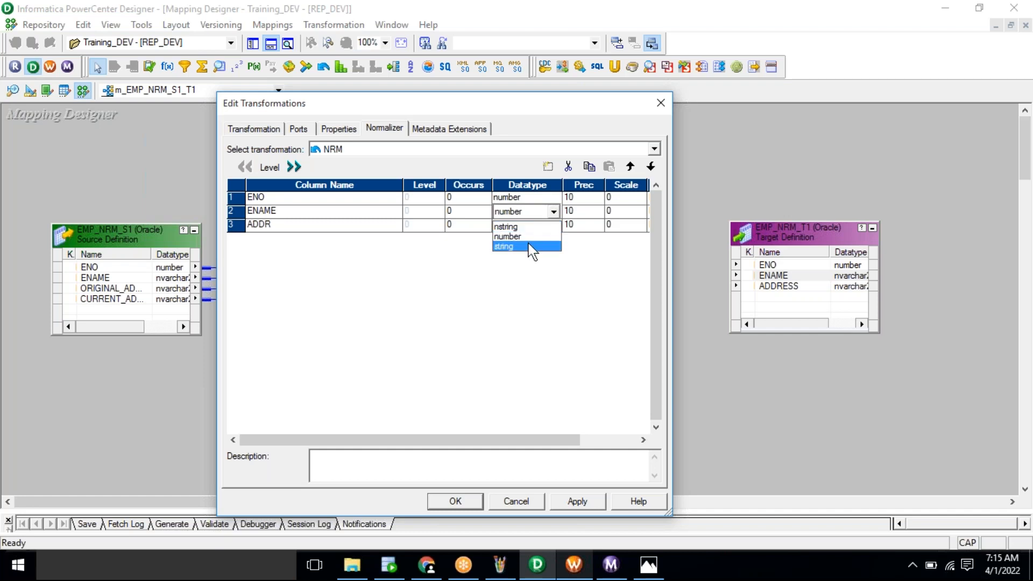
{"action": "left_click", "coordinate": [518, 246]}
{"action": "left_click", "coordinate": [529, 224]}
{"action": "left_click", "coordinate": [529, 225]}
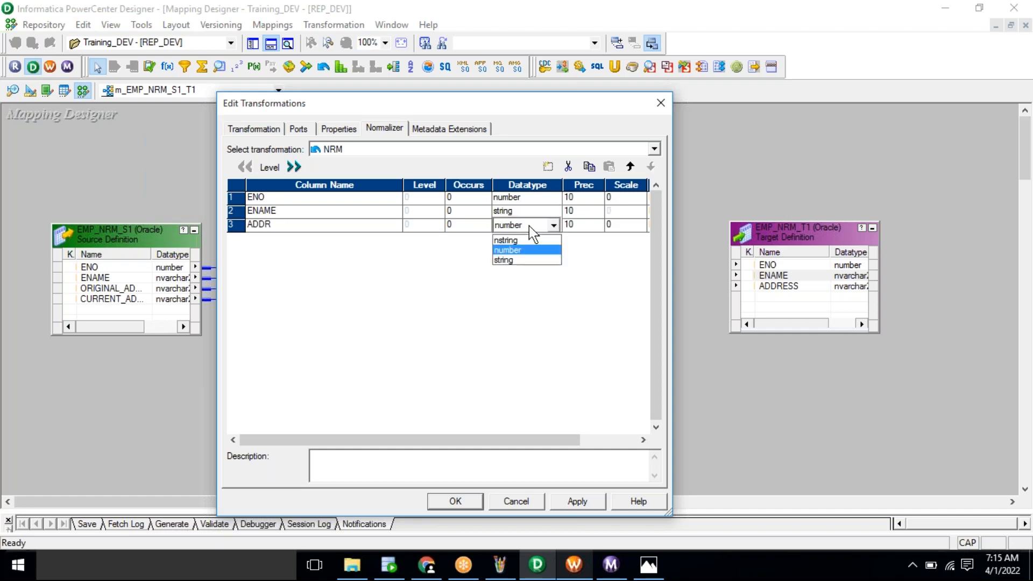
{"action": "left_click", "coordinate": [528, 261]}
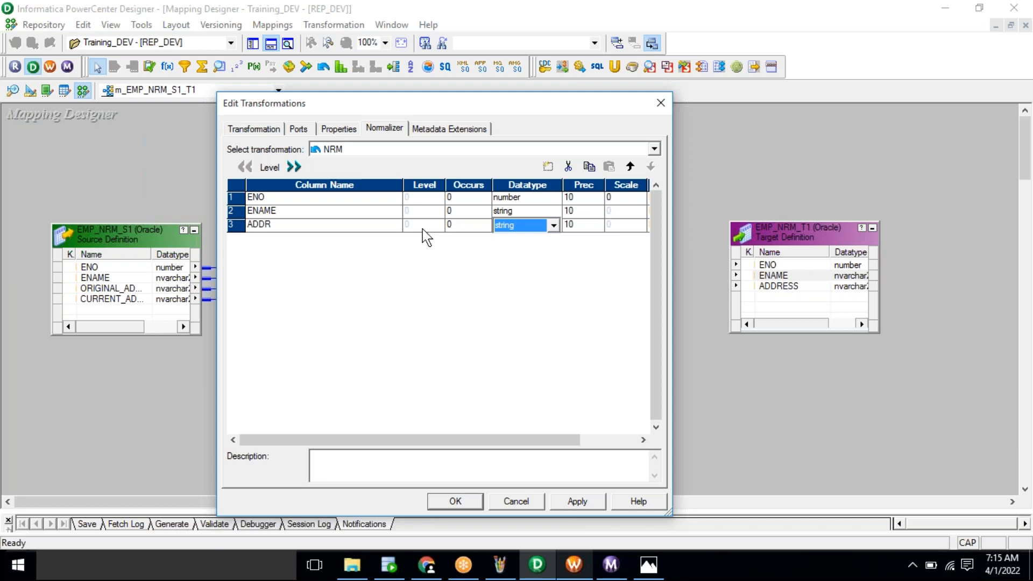
{"action": "left_click", "coordinate": [578, 501]}
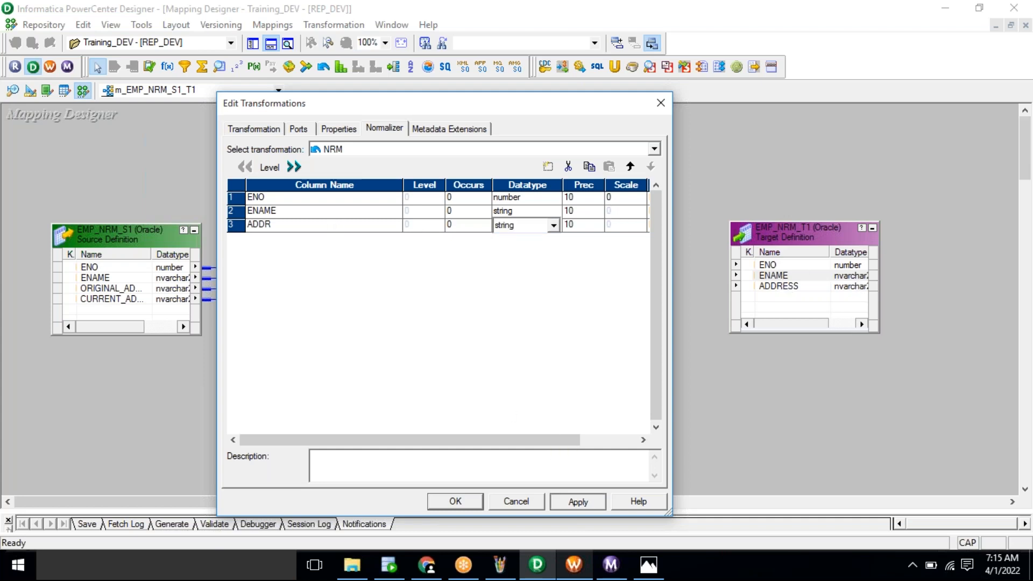
{"action": "left_click", "coordinate": [442, 501]}
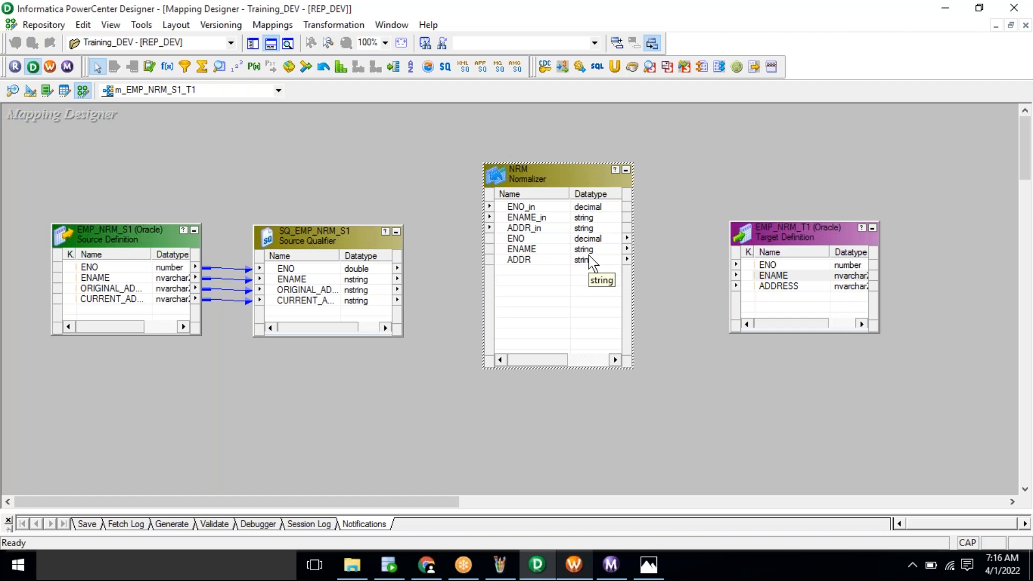
Step: Bring the 10_NRM.bmp reference diagram to the front in Photos
{"action": "left_click", "coordinate": [665, 572]}
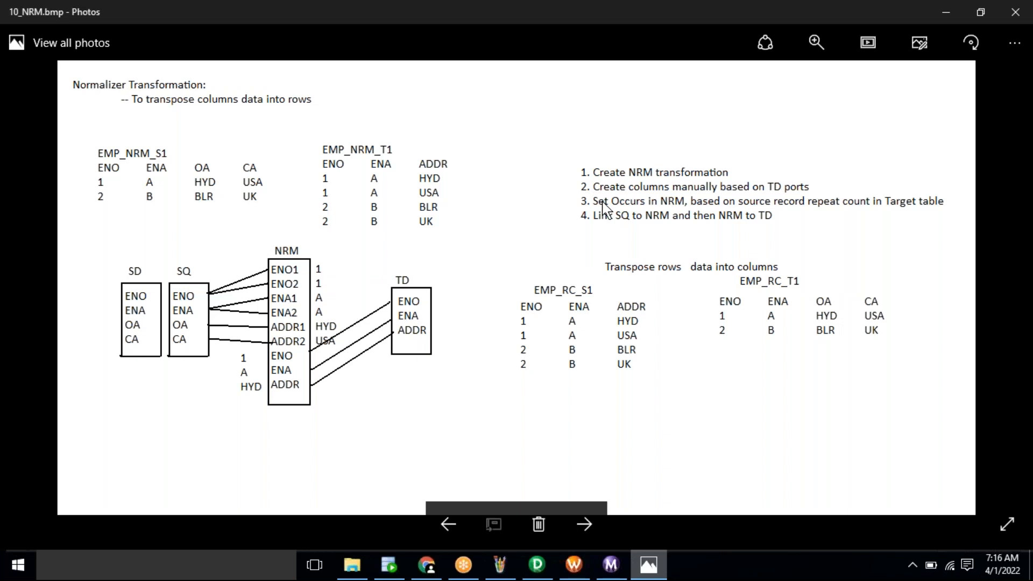
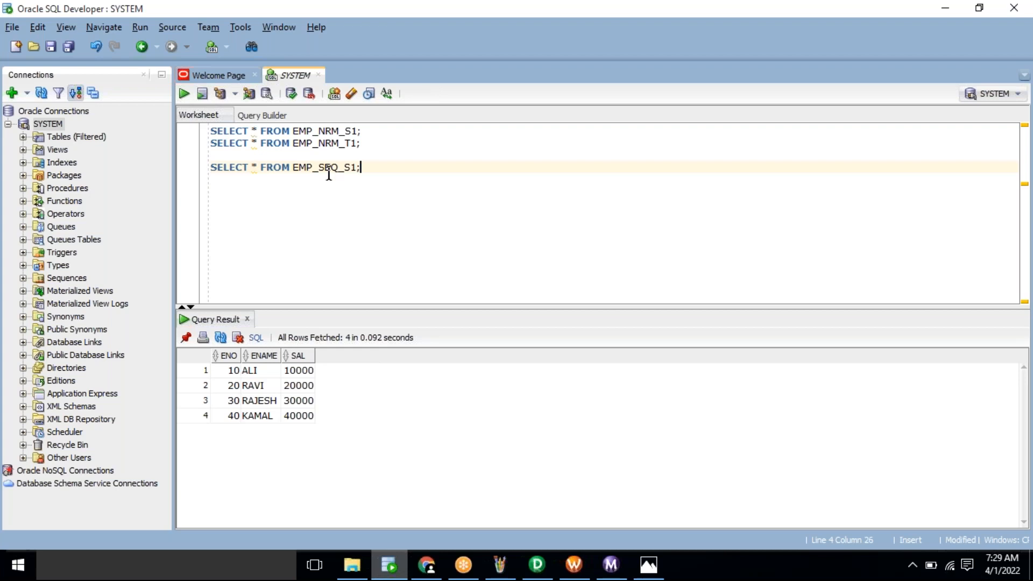
Step: Duplicate the EMP_SEQ_S1 query as an EMP_SEQ_T1 query and run it
{"action": "triple_click", "coordinate": [326, 170]}
{"action": "key", "text": "ctrl+c"}
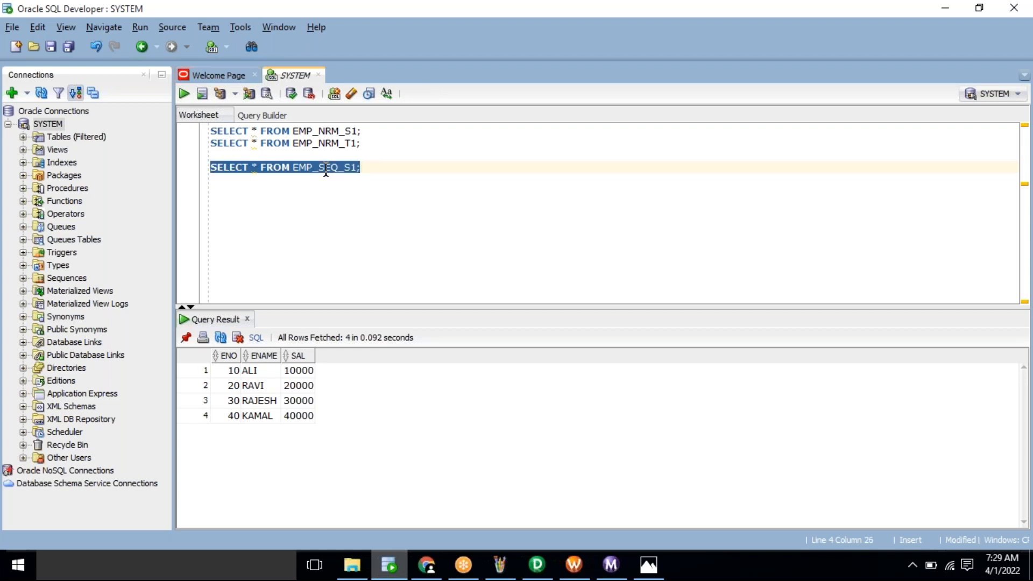
{"action": "left_click", "coordinate": [378, 171]}
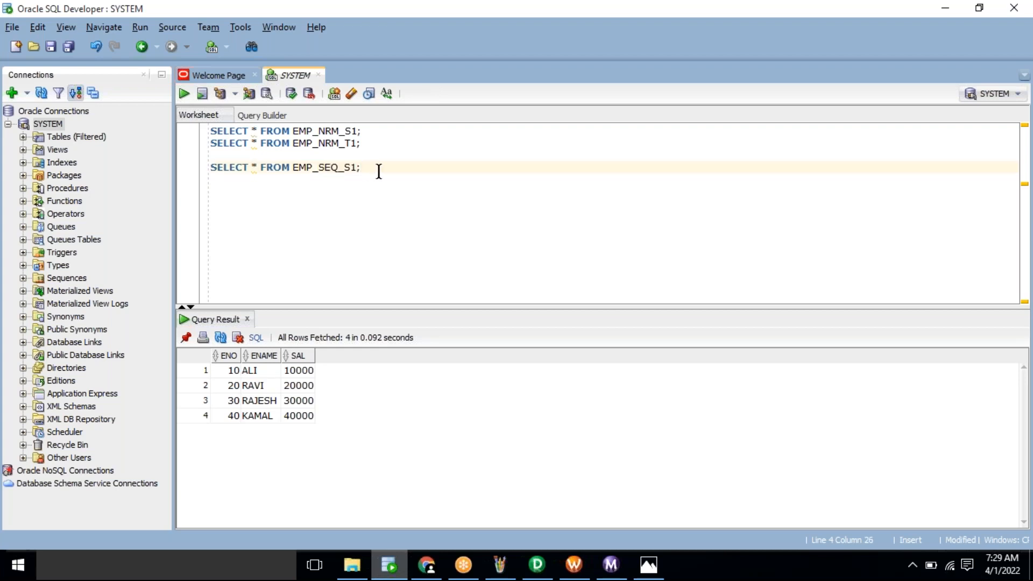
{"action": "key", "text": "Return"}
{"action": "key", "text": "ctrl+v"}
{"action": "key", "text": "BackSpace"}
{"action": "key", "text": "BackSpace"}
{"action": "key", "text": "BackSpace"}
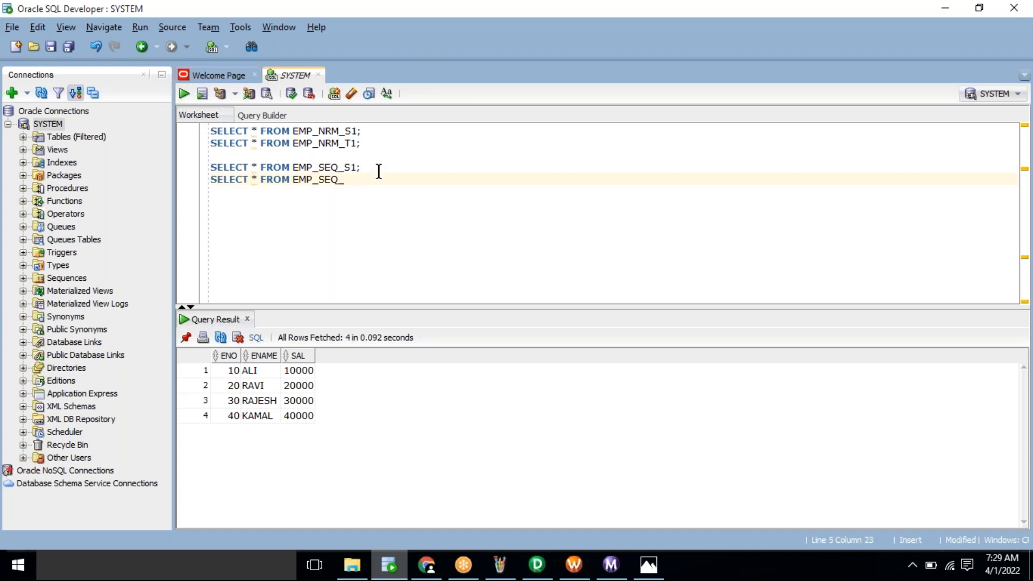
{"action": "type", "text": "T1;"}
{"action": "key", "text": "ctrl+Return"}
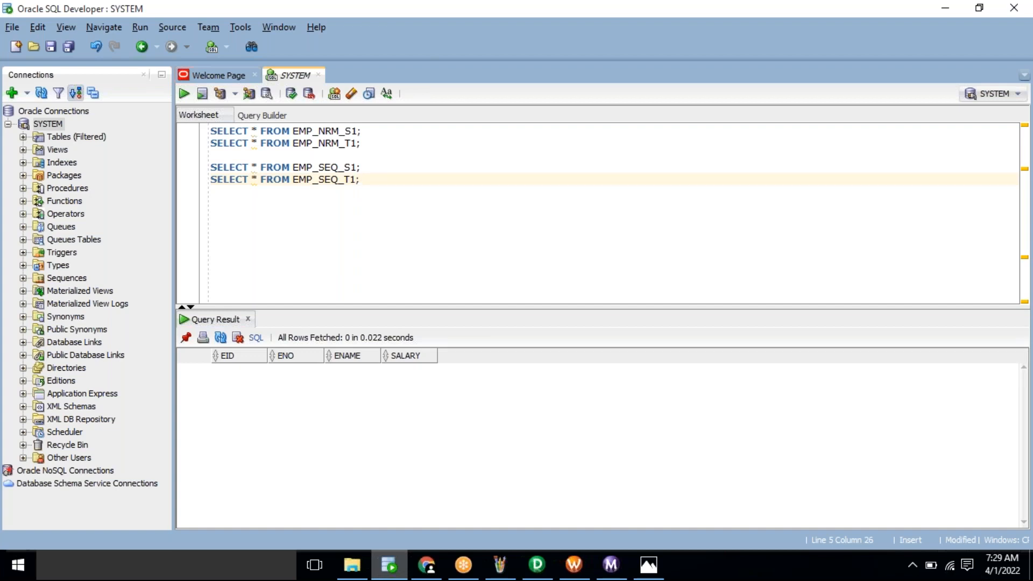
Step: Run the EMP_SEQ_S1 query (four rows), re-run EMP_SEQ_T1 (no rows), and copy the EMP_SEQ_S1 name
{"action": "left_click", "coordinate": [360, 167]}
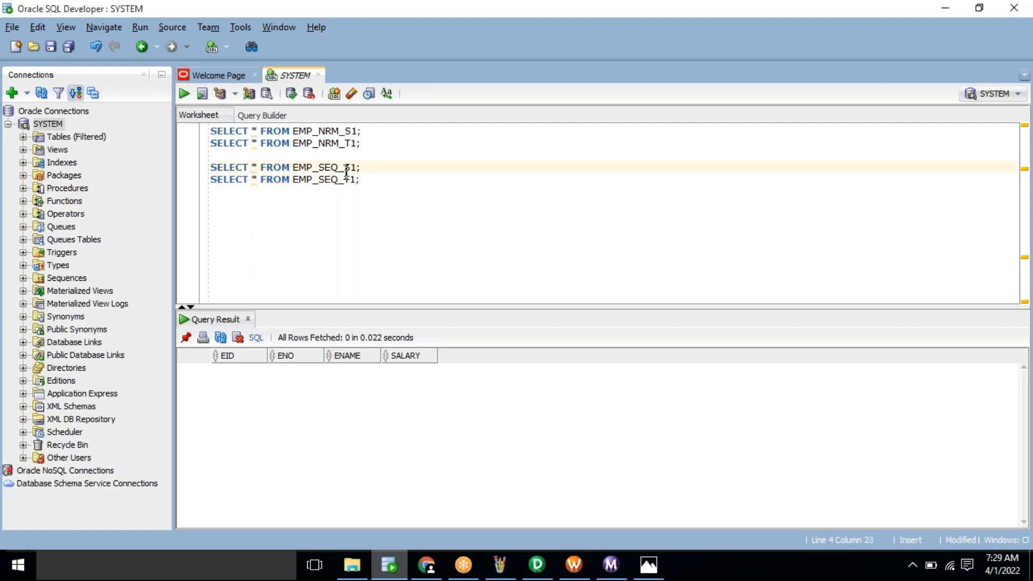
{"action": "key", "text": "ctrl+Return"}
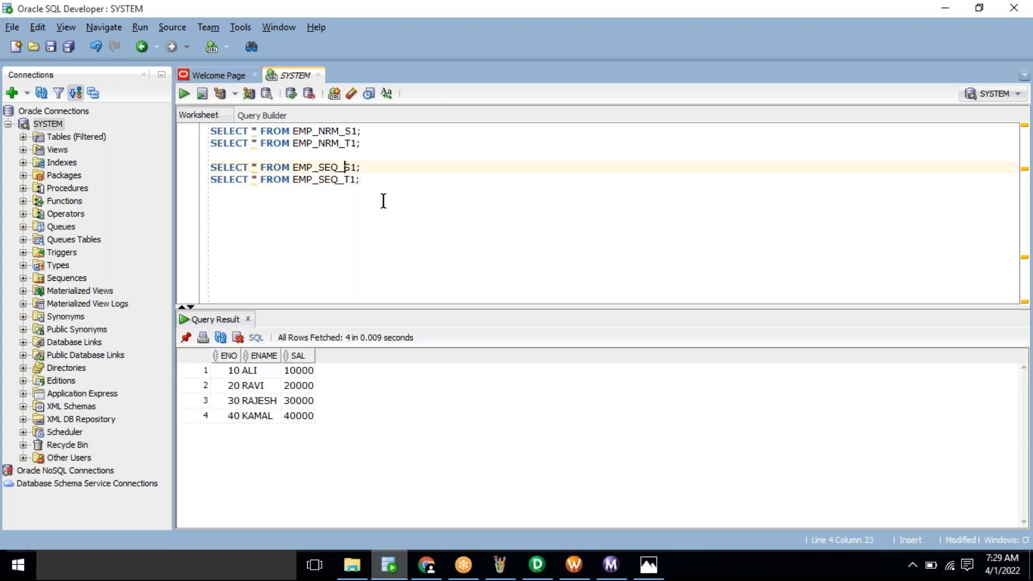
{"action": "left_click", "coordinate": [377, 181]}
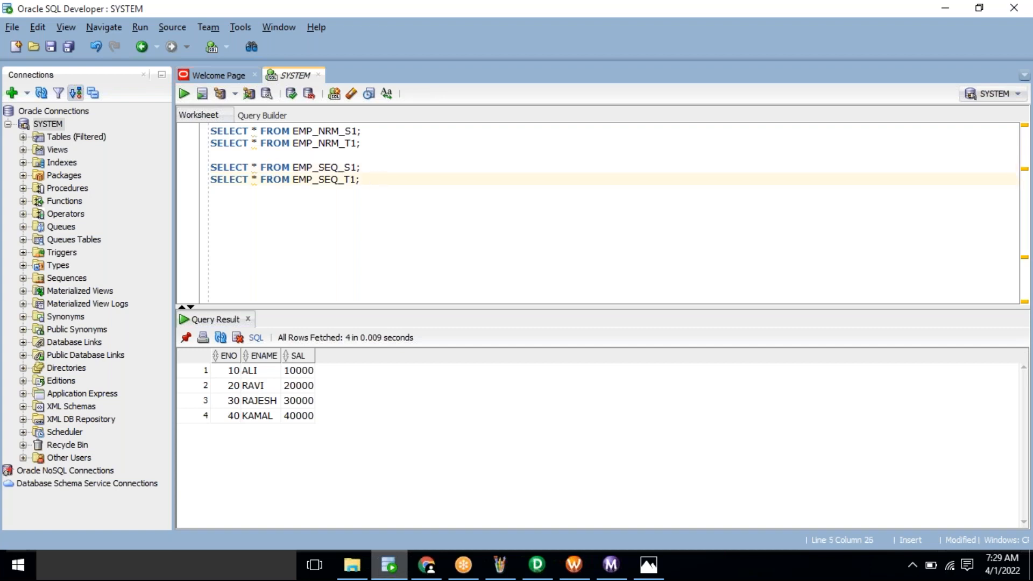
{"action": "key", "text": "ctrl+Return"}
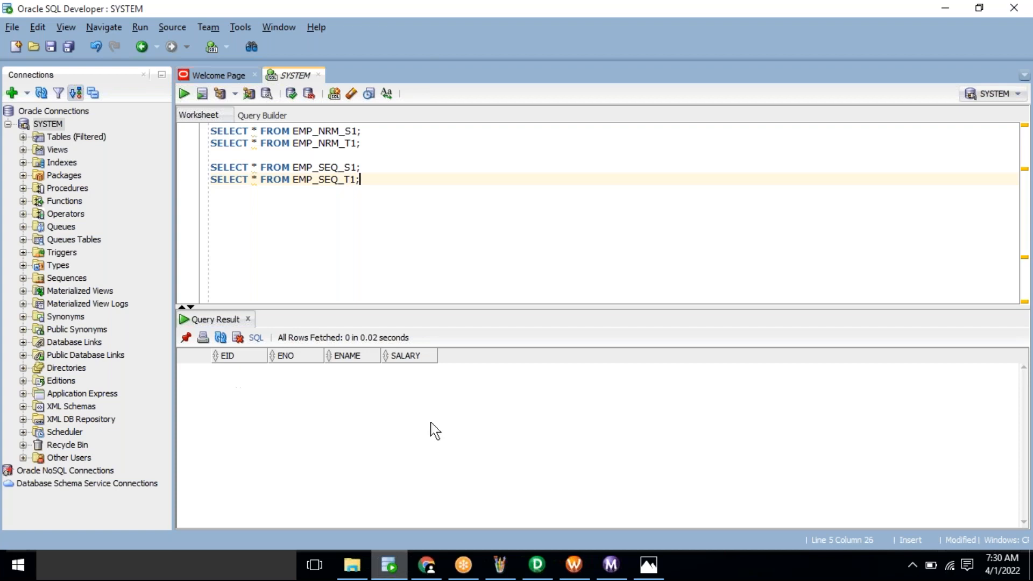
{"action": "double_click", "coordinate": [329, 167]}
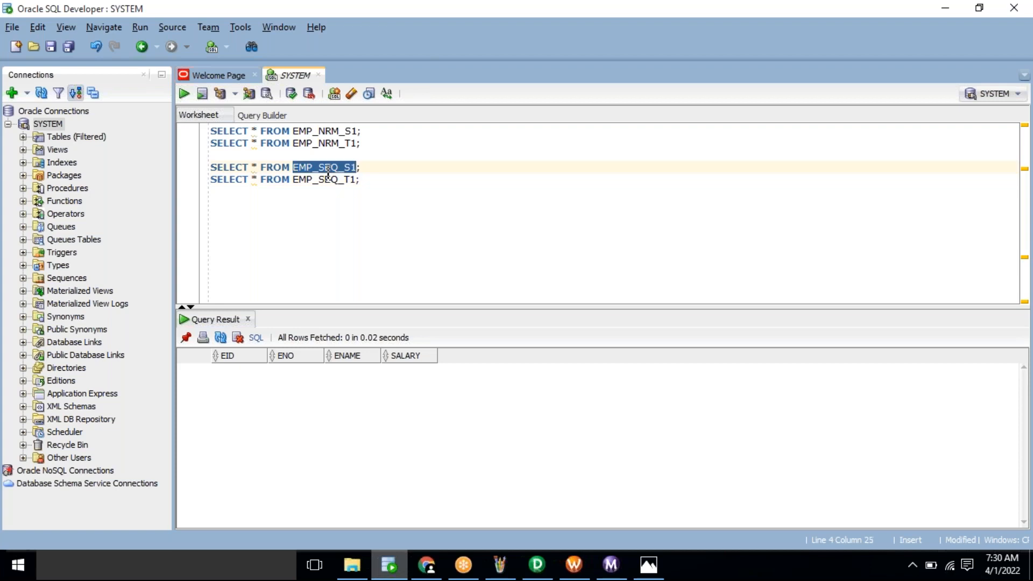
{"action": "left_click", "coordinate": [537, 564]}
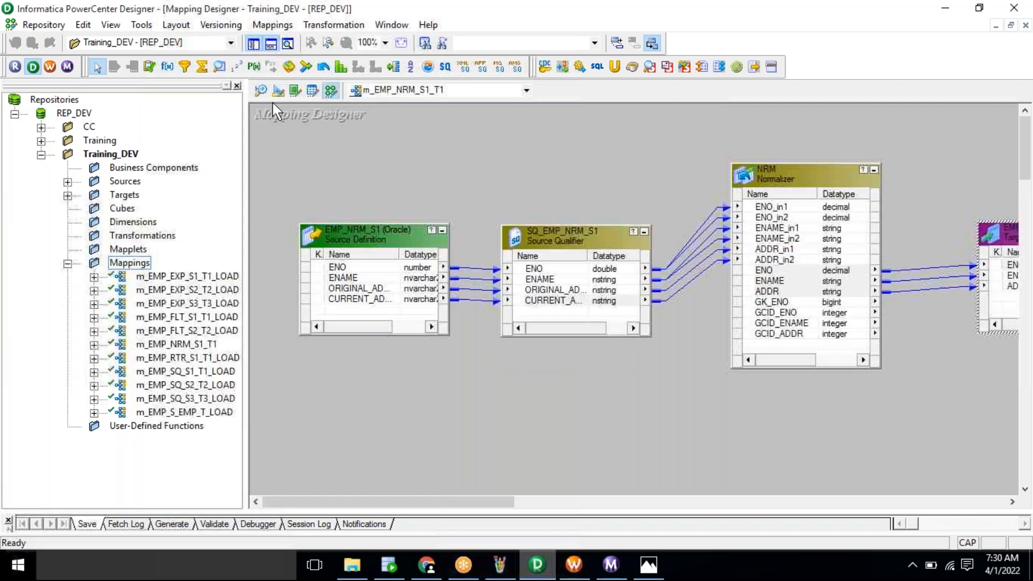
Step: Clear all existing definitions from the Source Analyzer workspace
{"action": "left_click", "coordinate": [261, 91]}
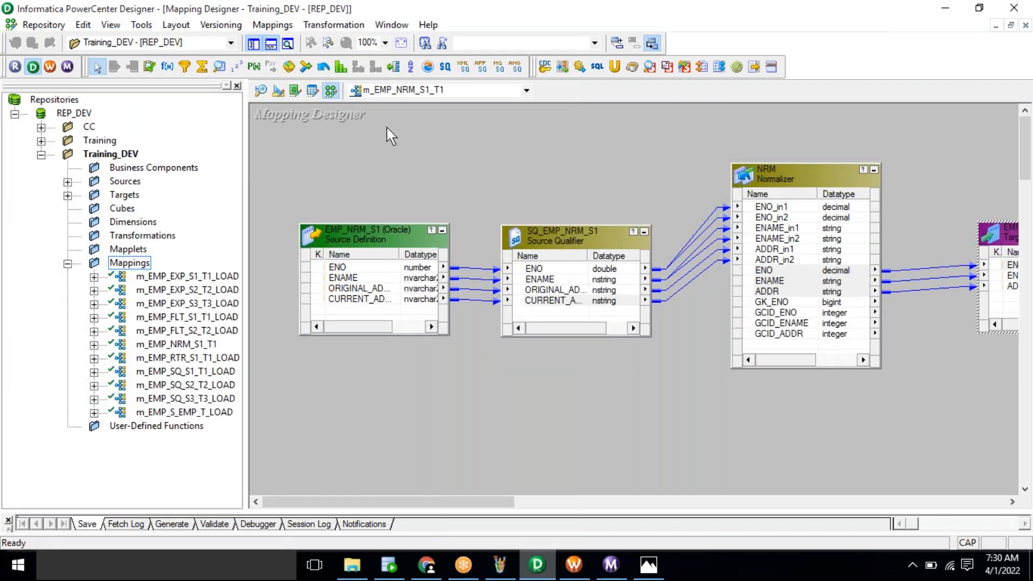
{"action": "right_click", "coordinate": [440, 138]}
{"action": "left_click", "coordinate": [472, 163]}
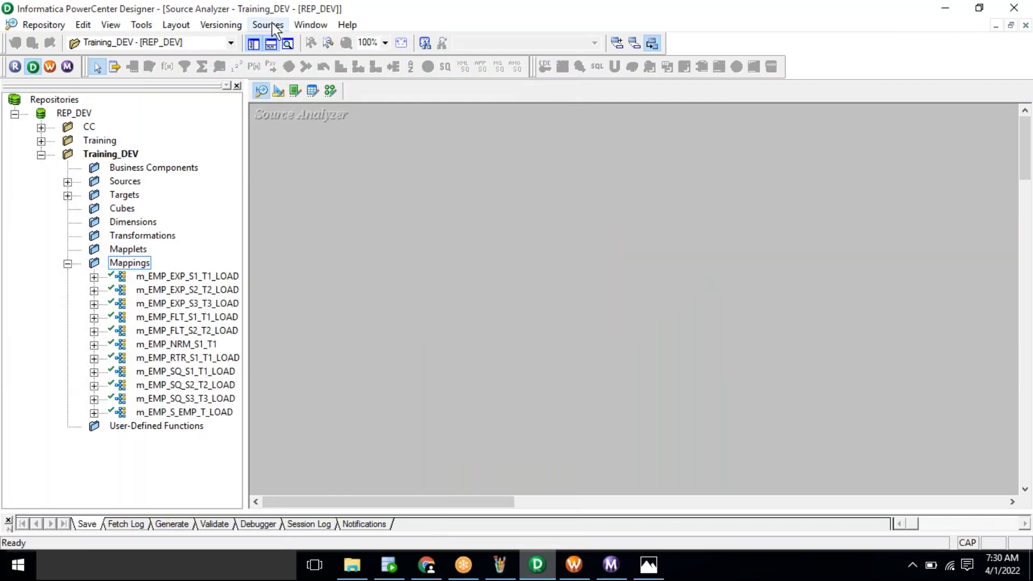
Step: Import the SYSTEM table EMP_SEQ_S1 from the database as a source definition
{"action": "left_click", "coordinate": [268, 24]}
{"action": "left_click", "coordinate": [285, 44]}
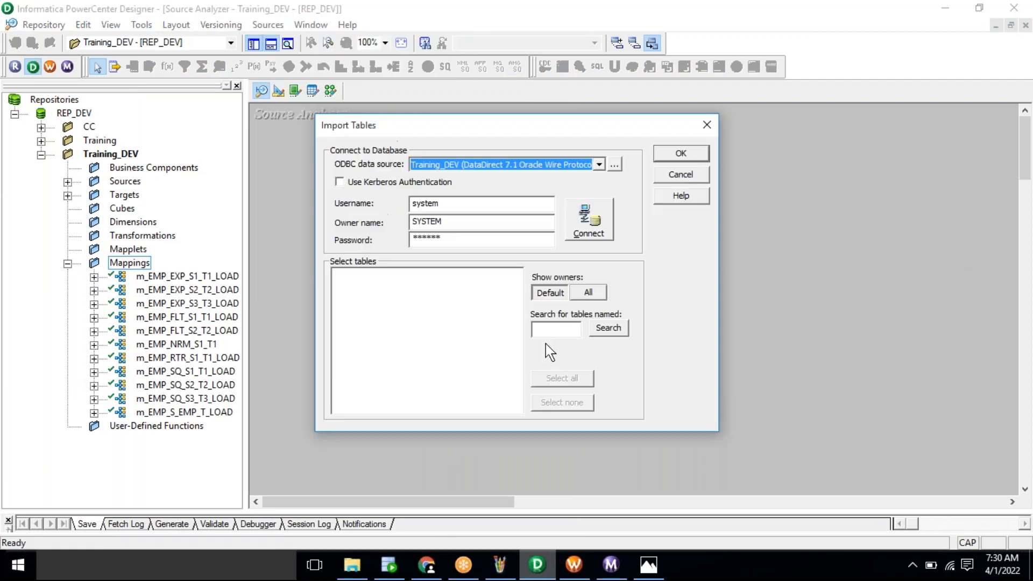
{"action": "left_click", "coordinate": [584, 234]}
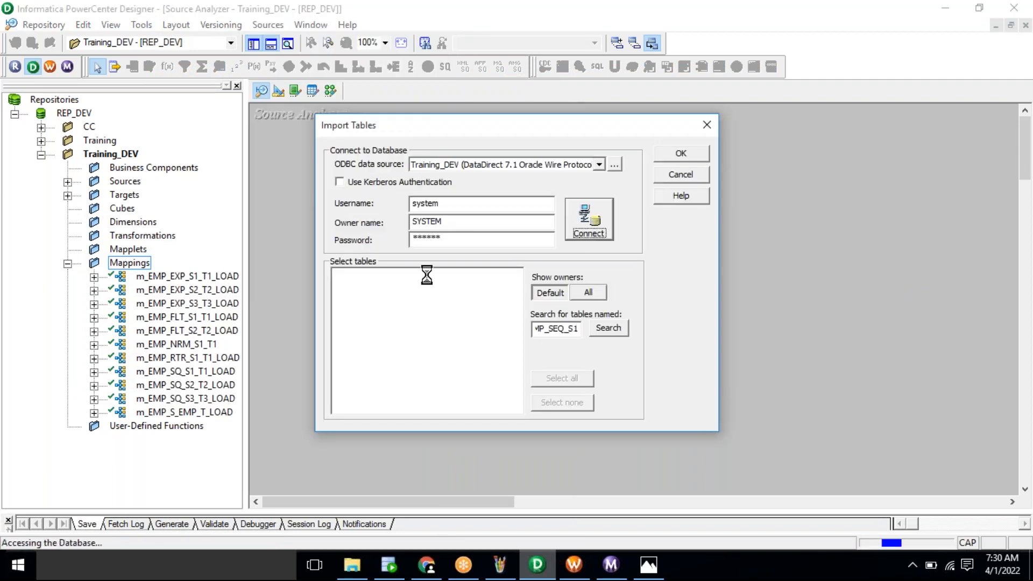
{"action": "left_click", "coordinate": [338, 273]}
{"action": "left_click", "coordinate": [351, 286]}
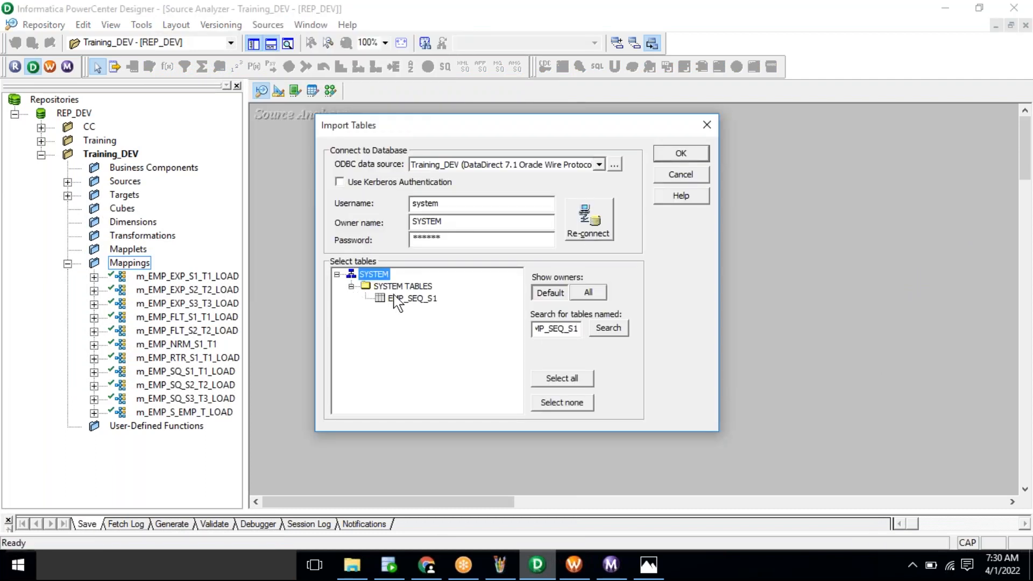
{"action": "left_click", "coordinate": [413, 298]}
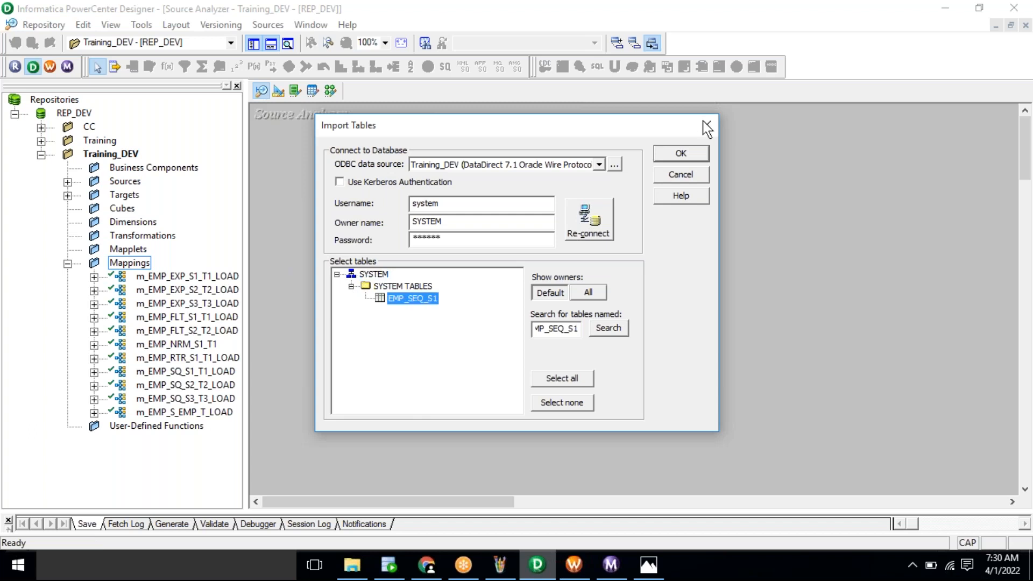
{"action": "left_click", "coordinate": [679, 156]}
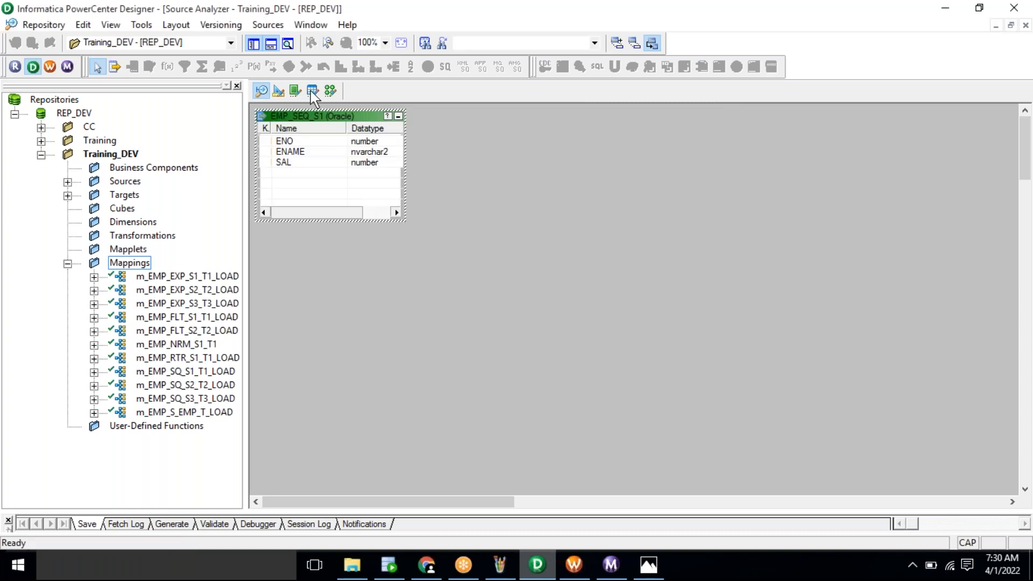
{"action": "left_click", "coordinate": [284, 89]}
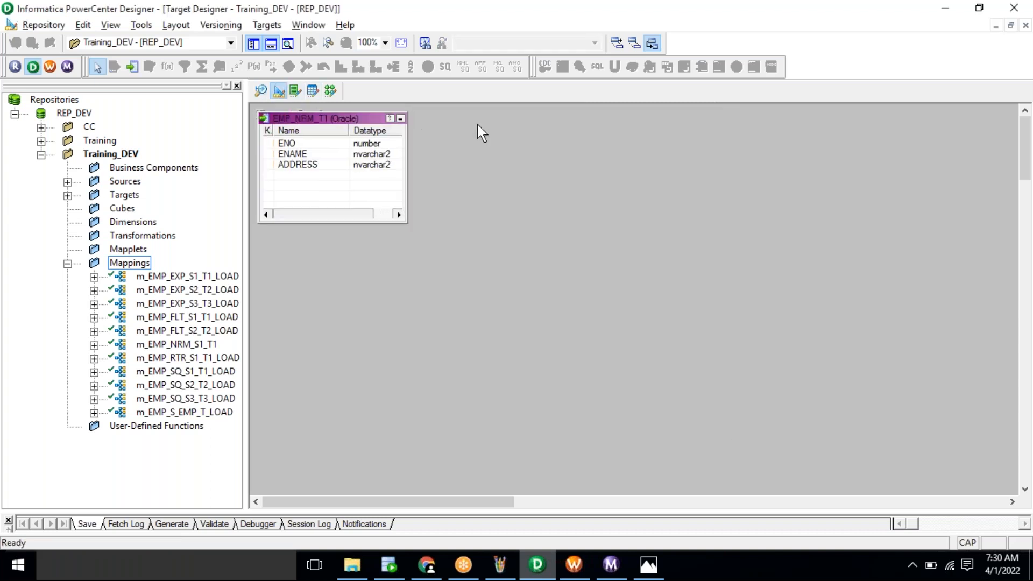
Step: Clear EMP_NRM_T1 from the Target Designer and copy the EMP_SEQ_T1 name from SQL Developer
{"action": "right_click", "coordinate": [516, 156]}
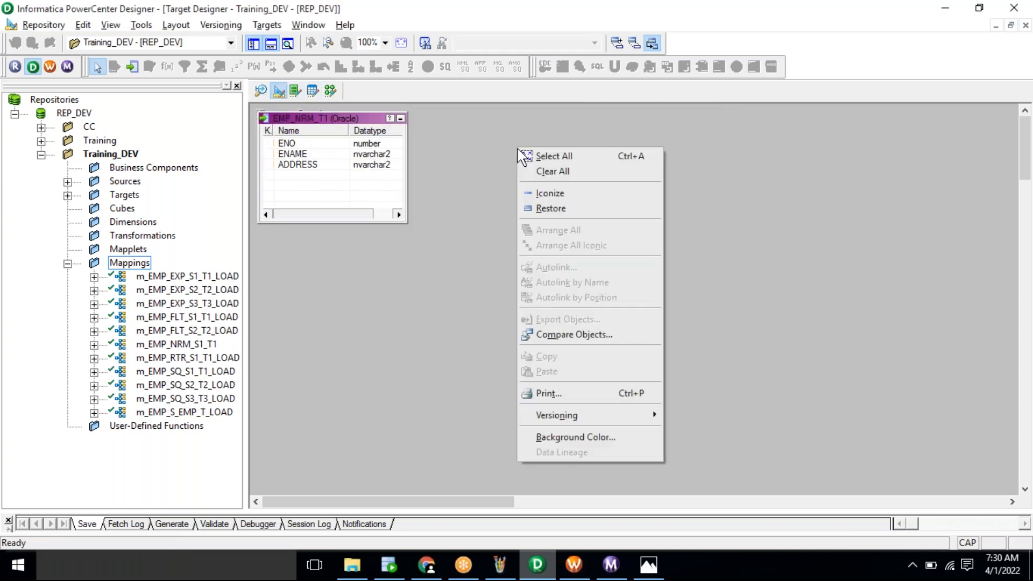
{"action": "left_click", "coordinate": [560, 170]}
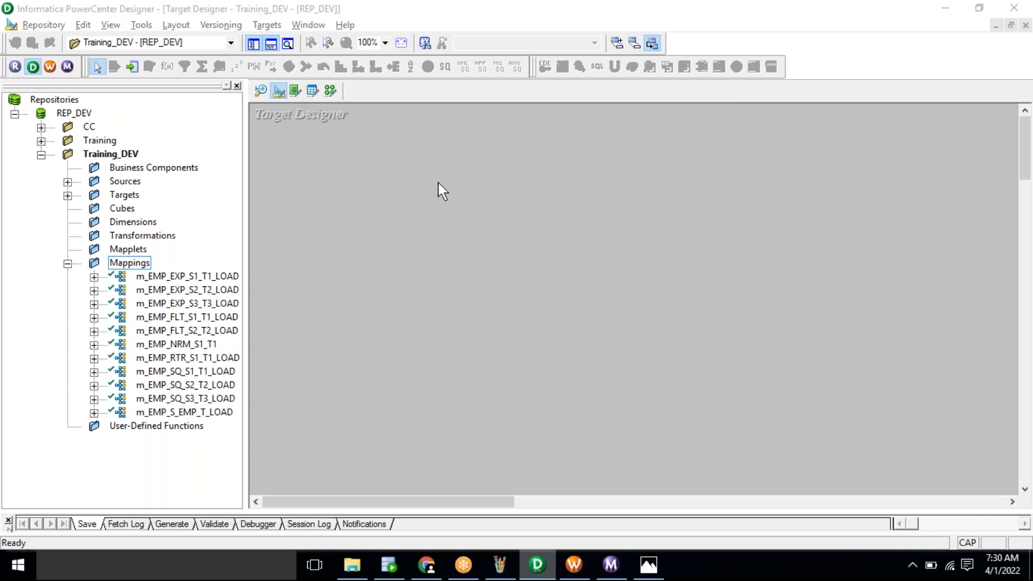
{"action": "key", "text": "alt+Tab"}
{"action": "double_click", "coordinate": [340, 179]}
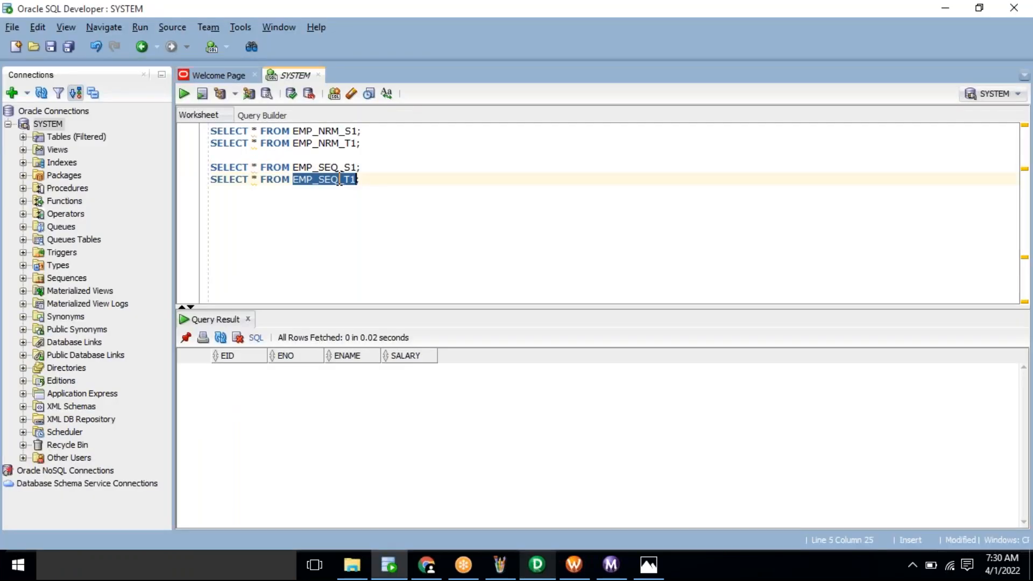
{"action": "key", "text": "alt+Tab"}
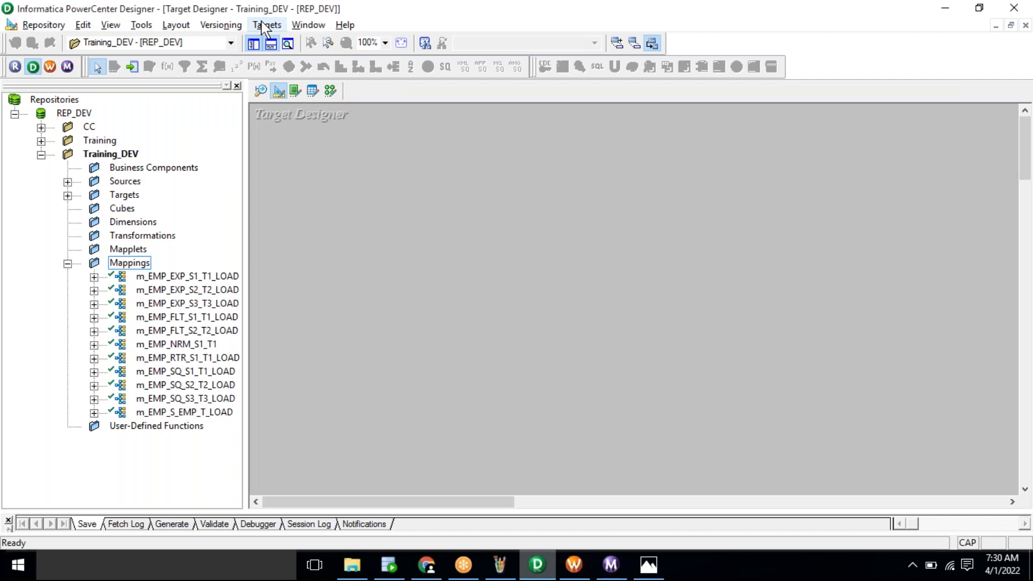
Step: Import the SYSTEM table EMP_SEQ_T1 from the database as a target definition
{"action": "left_click", "coordinate": [265, 25]}
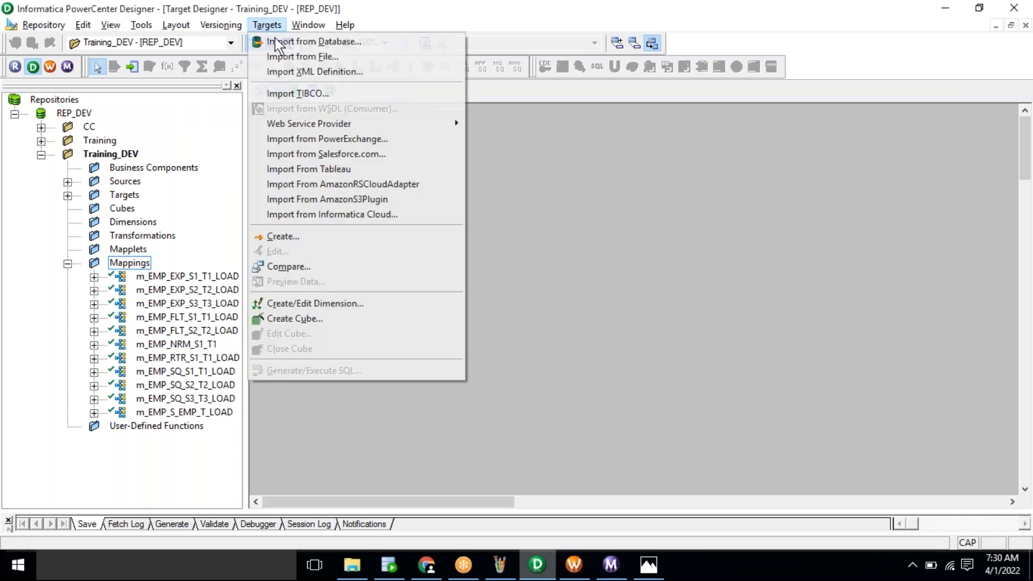
{"action": "left_click", "coordinate": [312, 41]}
{"action": "left_click", "coordinate": [590, 231]}
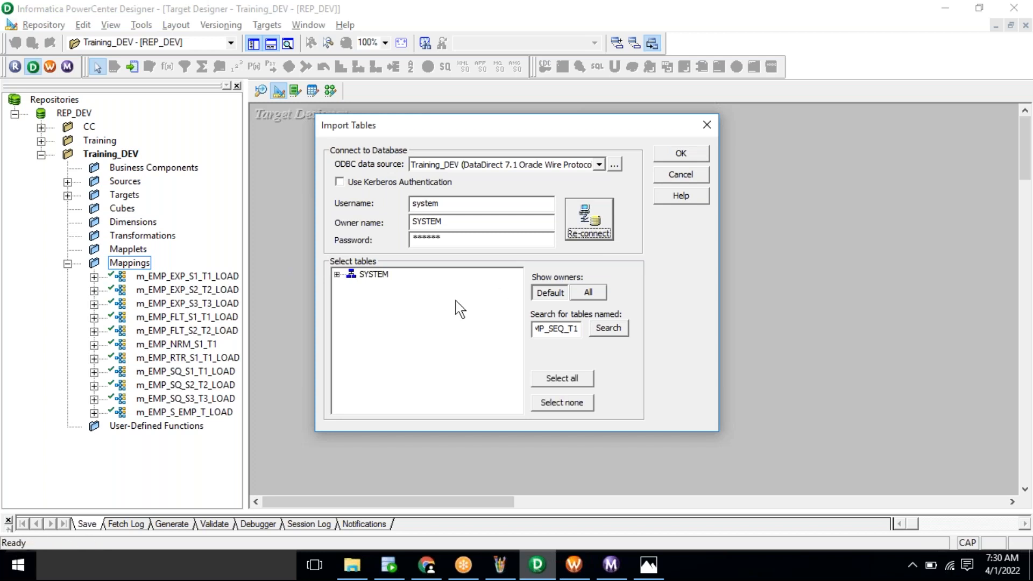
{"action": "left_click", "coordinate": [337, 274]}
{"action": "left_click", "coordinate": [351, 287]}
{"action": "left_click", "coordinate": [404, 299]}
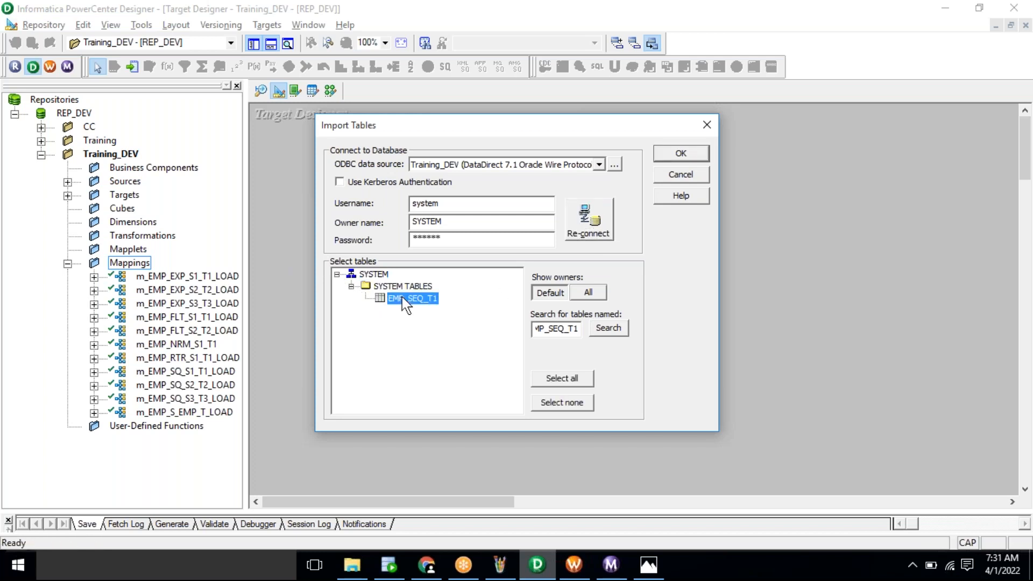
{"action": "left_click", "coordinate": [680, 153]}
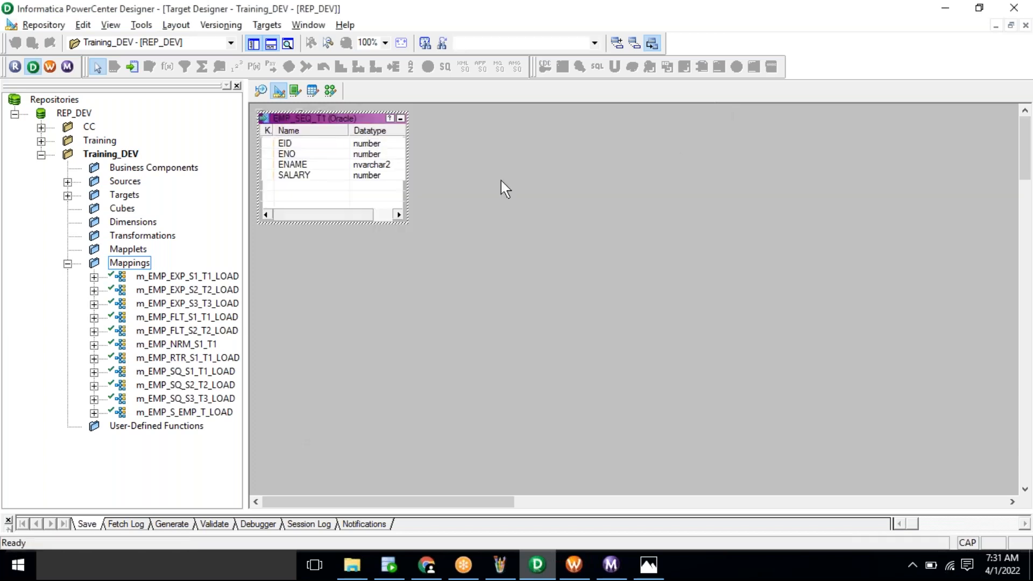
{"action": "left_click", "coordinate": [331, 92]}
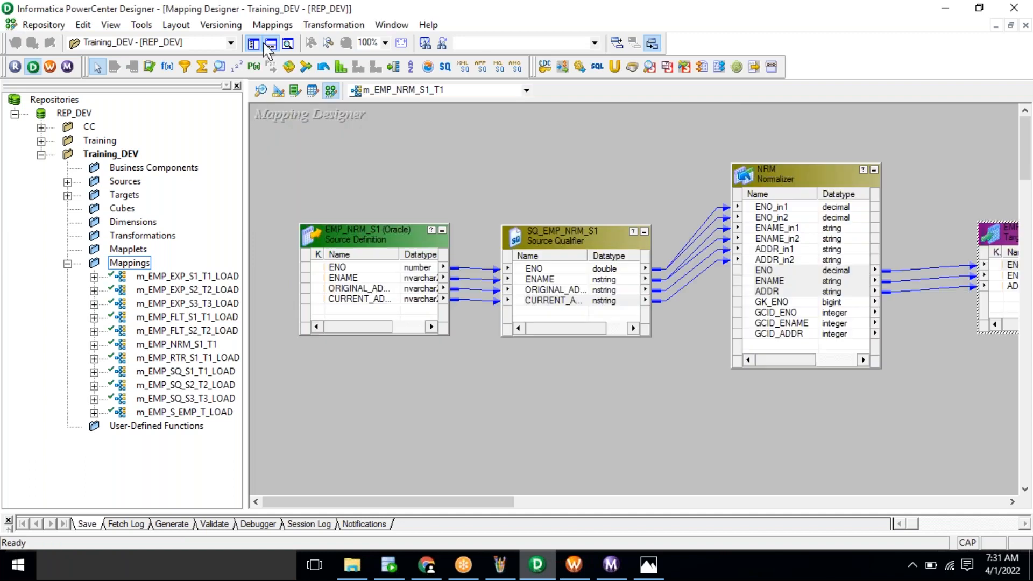
Step: Create a new mapping named m_EMP_SEQ_S1_T1
{"action": "left_click", "coordinate": [269, 25]}
{"action": "left_click", "coordinate": [270, 40]}
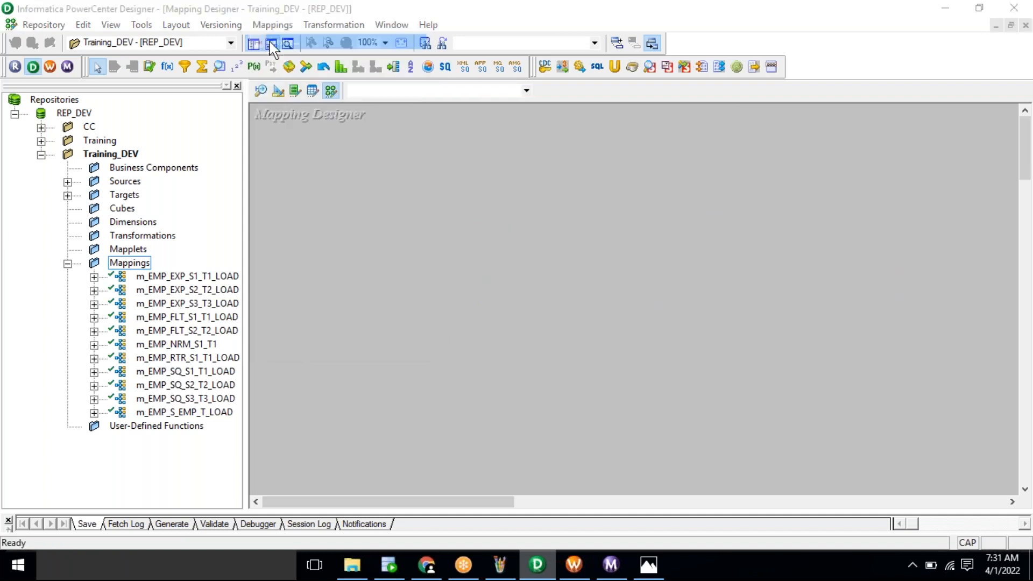
{"action": "type", "text": "m_EMP"}
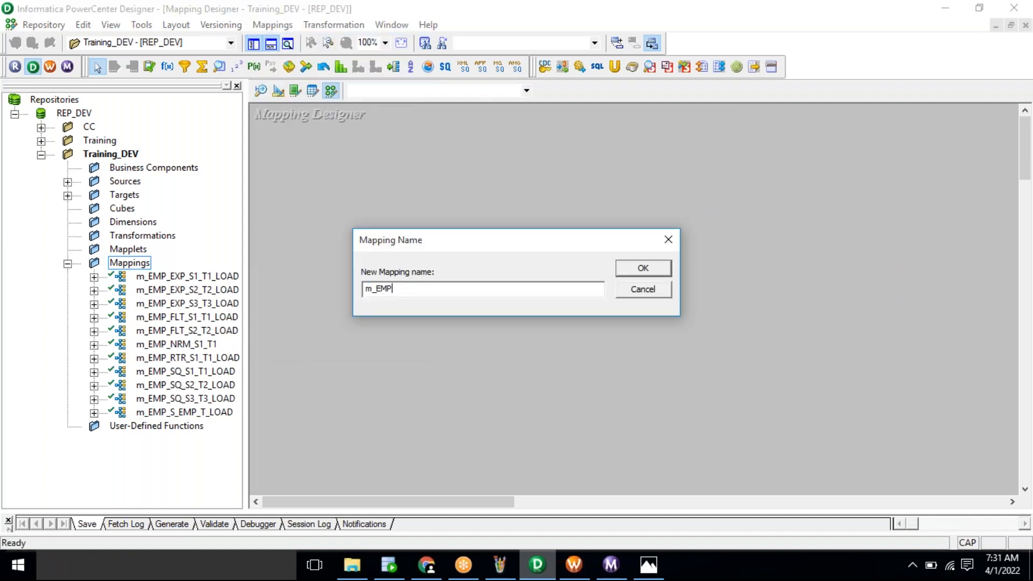
{"action": "type", "text": "_SEQ_S1_T1"}
{"action": "double_click", "coordinate": [413, 291]}
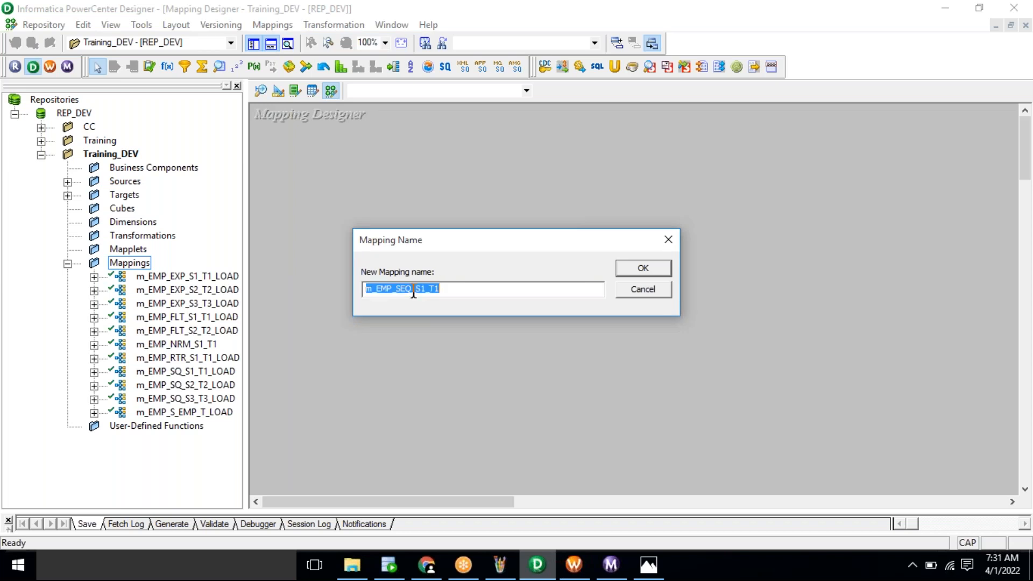
{"action": "left_click", "coordinate": [629, 267]}
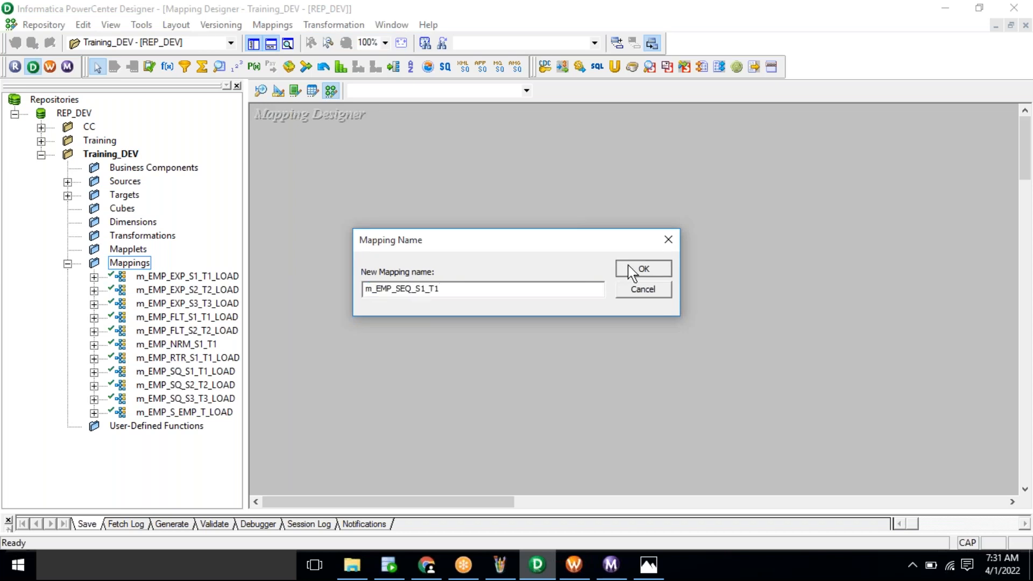
Step: Drag the EMP_SEQ_S1 source and the EMP_SEQ_T1 target onto the mapping canvas
{"action": "double_click", "coordinate": [119, 180]}
{"action": "left_click_drag", "start_coordinate": [188, 317], "coordinate": [296, 218]}
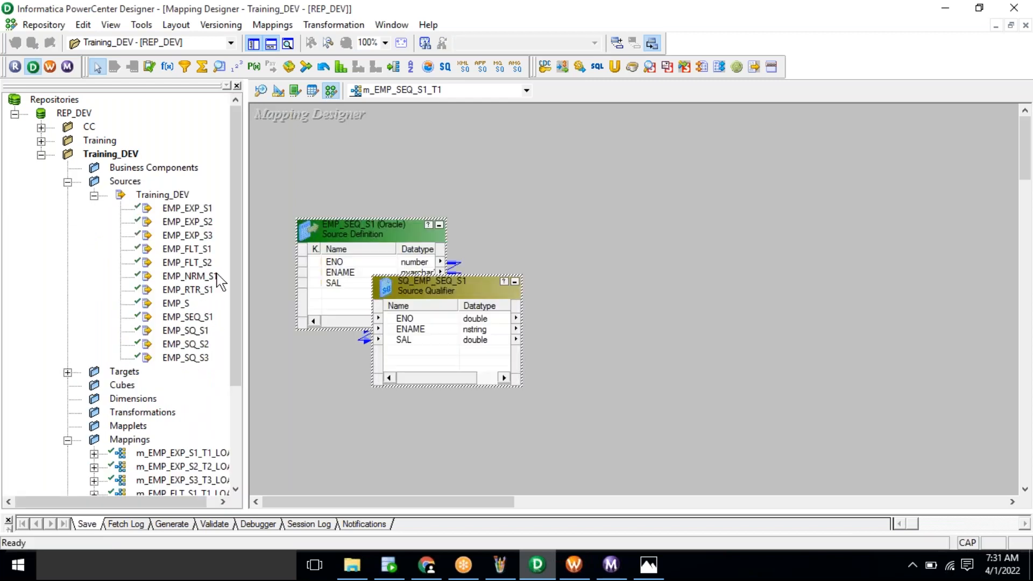
{"action": "left_click", "coordinate": [115, 373]}
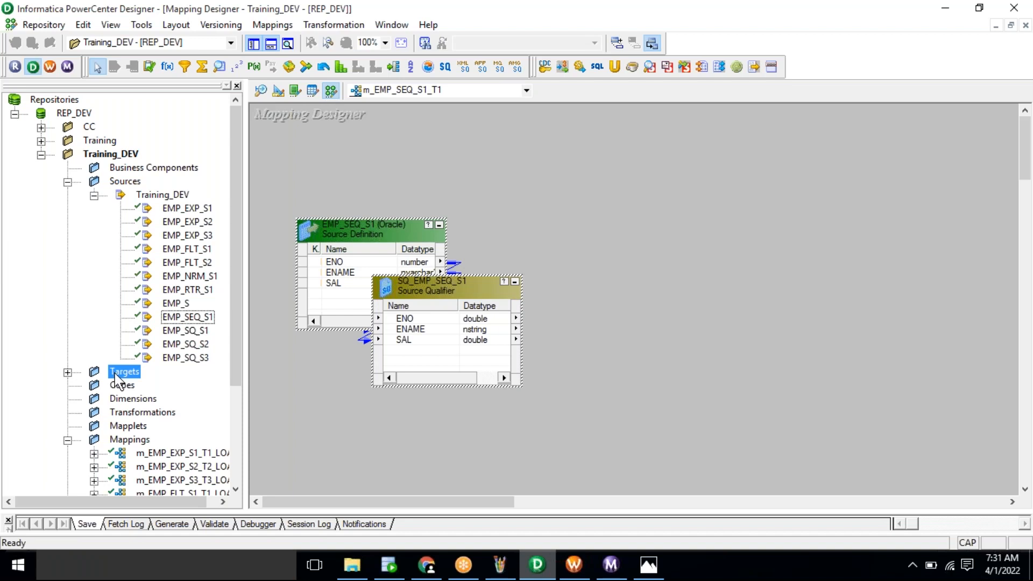
{"action": "double_click", "coordinate": [115, 375]}
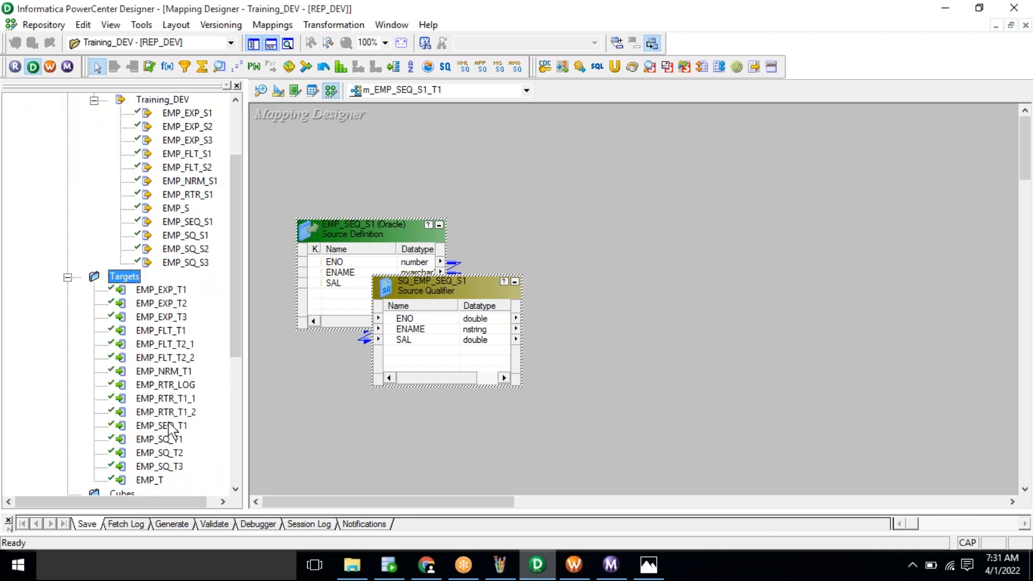
{"action": "left_click", "coordinate": [169, 427]}
{"action": "left_click_drag", "start_coordinate": [168, 430], "coordinate": [818, 221]}
Step: Rearrange the source and SQ_EMP_SEQ_S1 qualifier so they line up left of the target
{"action": "left_click", "coordinate": [447, 293]}
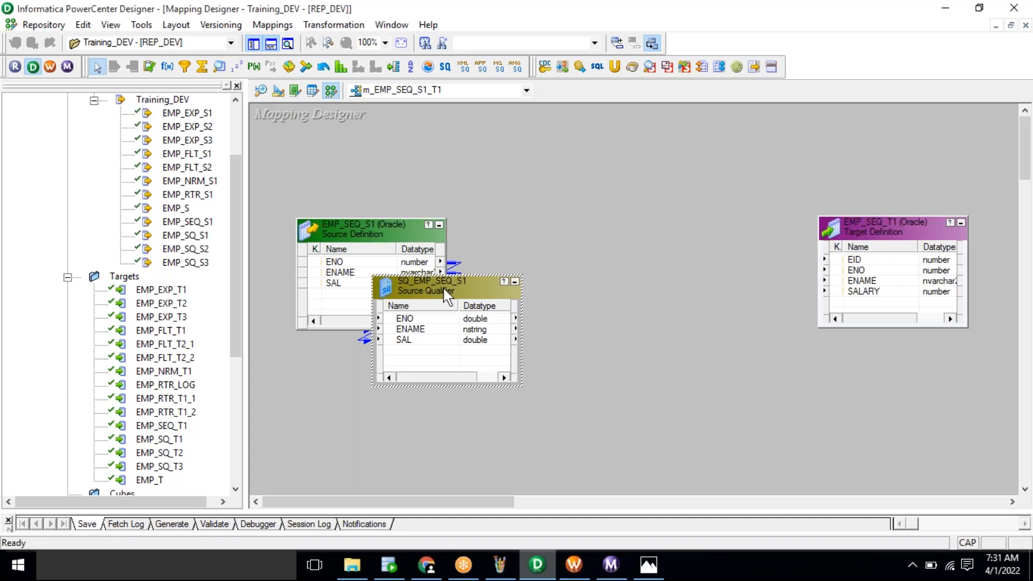
{"action": "left_click_drag", "start_coordinate": [548, 279], "coordinate": [548, 279]}
{"action": "left_click_drag", "start_coordinate": [372, 228], "coordinate": [351, 284]}
{"action": "left_click", "coordinate": [521, 293]}
{"action": "left_click_drag", "start_coordinate": [522, 293], "coordinate": [527, 306]}
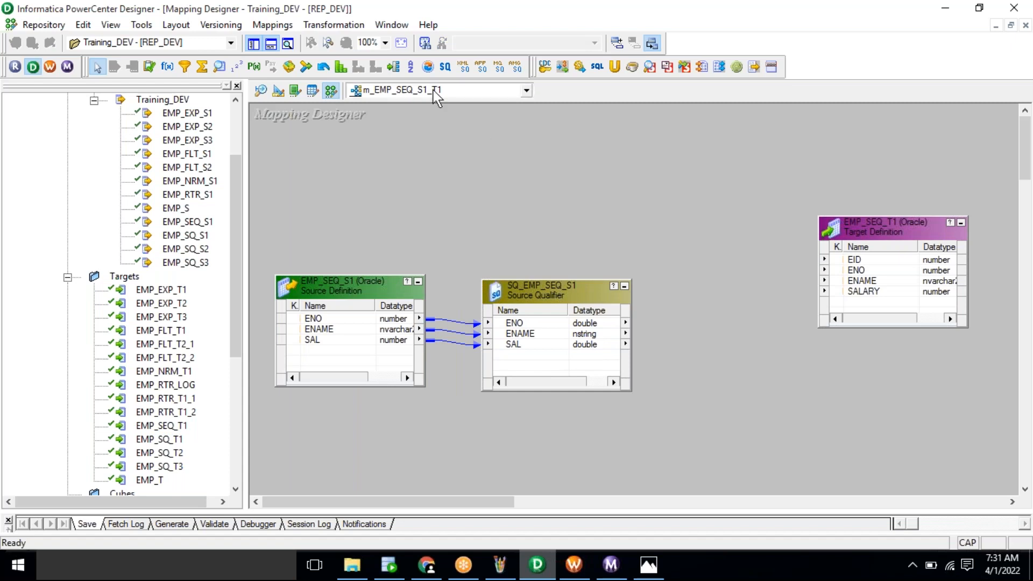
Step: Link the qualifier's ENO, ENAME and SAL ports to the target's ENO, ENAME and SALARY
{"action": "left_click", "coordinate": [873, 270]}
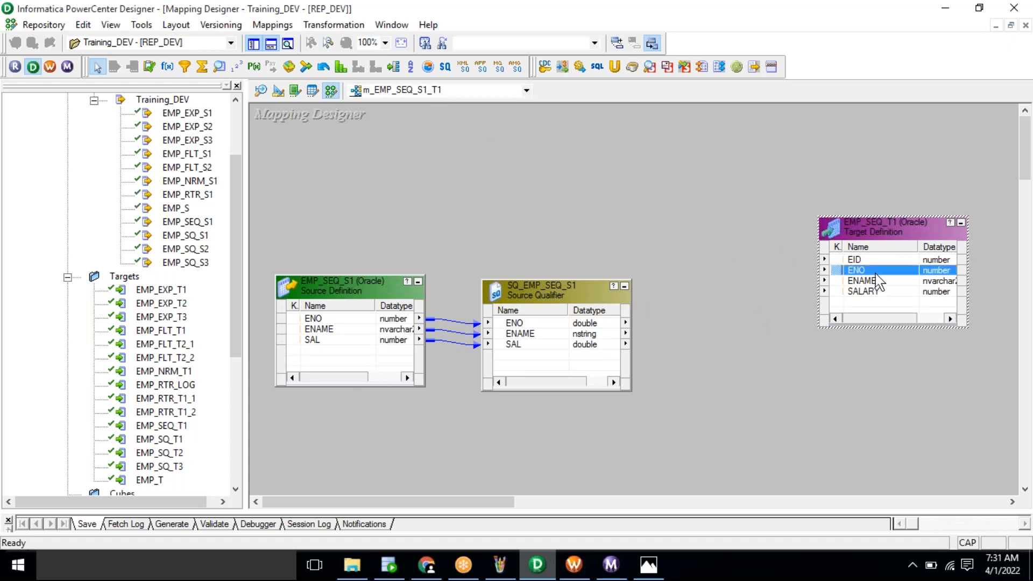
{"action": "left_click", "coordinate": [873, 291]}
{"action": "right_click", "coordinate": [559, 325]}
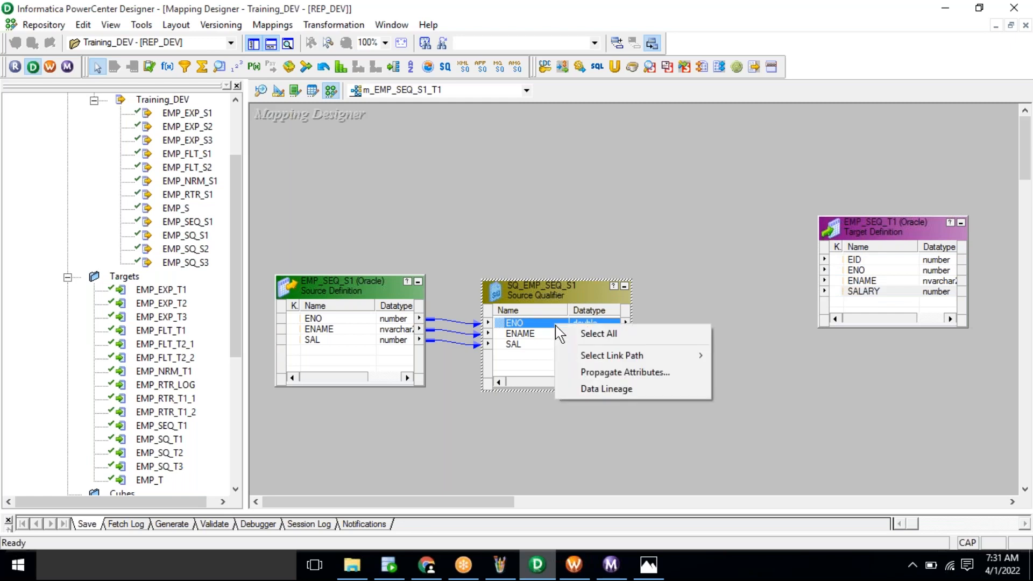
{"action": "left_click", "coordinate": [587, 334]}
{"action": "left_click_drag", "start_coordinate": [501, 323], "coordinate": [857, 280]}
{"action": "left_click_drag", "start_coordinate": [779, 260], "coordinate": [780, 323]}
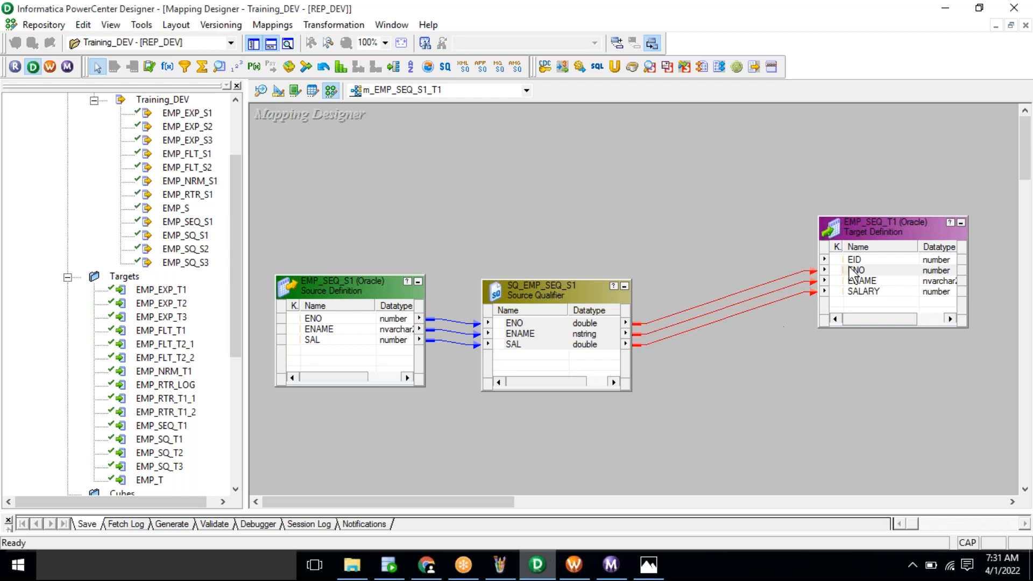
{"action": "left_click", "coordinate": [860, 259]}
{"action": "left_click", "coordinate": [729, 220]}
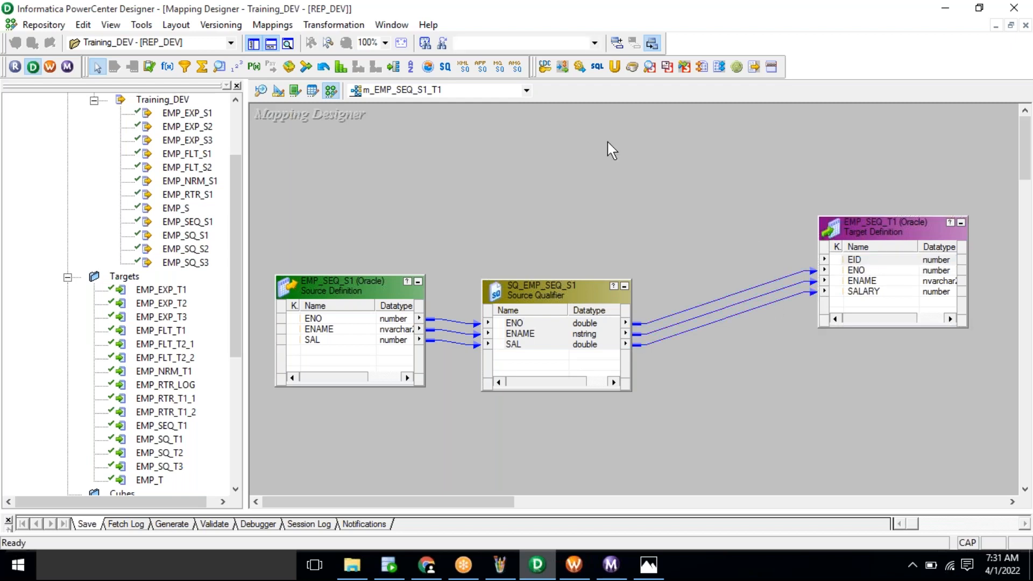
Step: Create a Sequence Generator named SEQ and position it above the source qualifier
{"action": "left_click", "coordinate": [330, 25]}
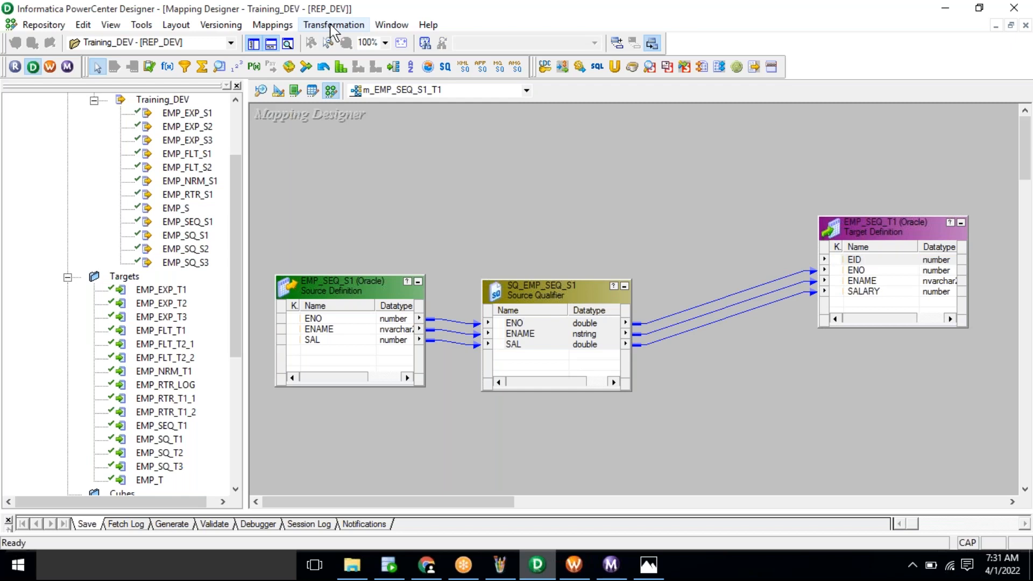
{"action": "left_click", "coordinate": [357, 62]}
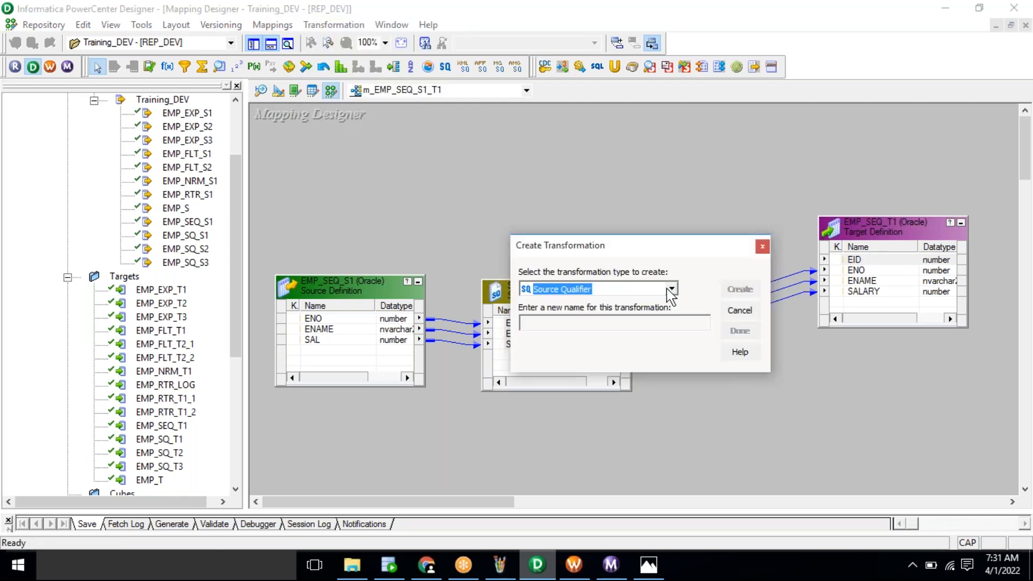
{"action": "left_click", "coordinate": [670, 290]}
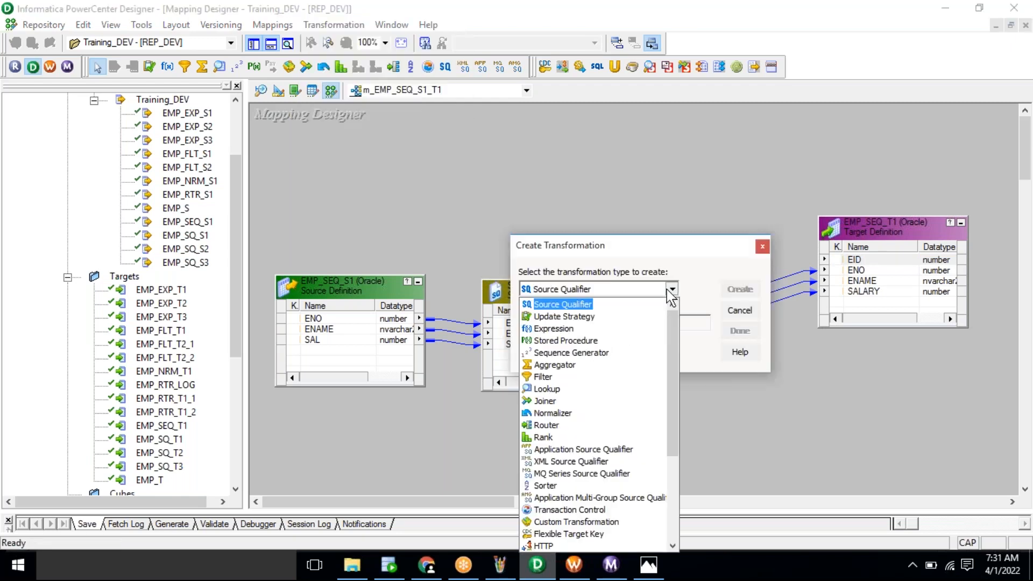
{"action": "left_click", "coordinate": [597, 355]}
{"action": "left_click", "coordinate": [563, 323]}
{"action": "type", "text": "SEQ"}
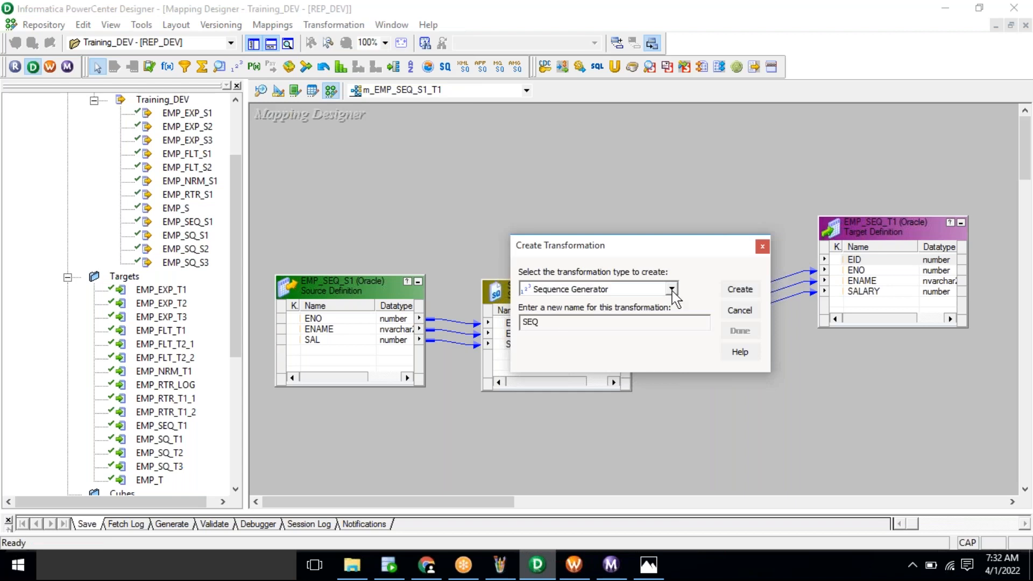
{"action": "left_click", "coordinate": [735, 291]}
{"action": "left_click", "coordinate": [740, 331]}
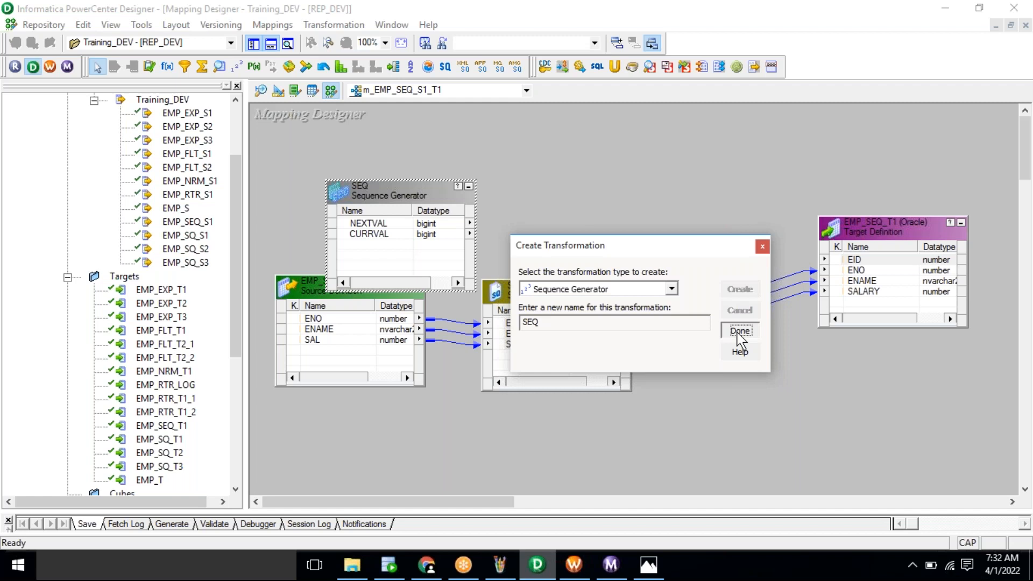
{"action": "left_click_drag", "start_coordinate": [377, 196], "coordinate": [637, 144]}
{"action": "left_click_drag", "start_coordinate": [867, 222], "coordinate": [868, 262]}
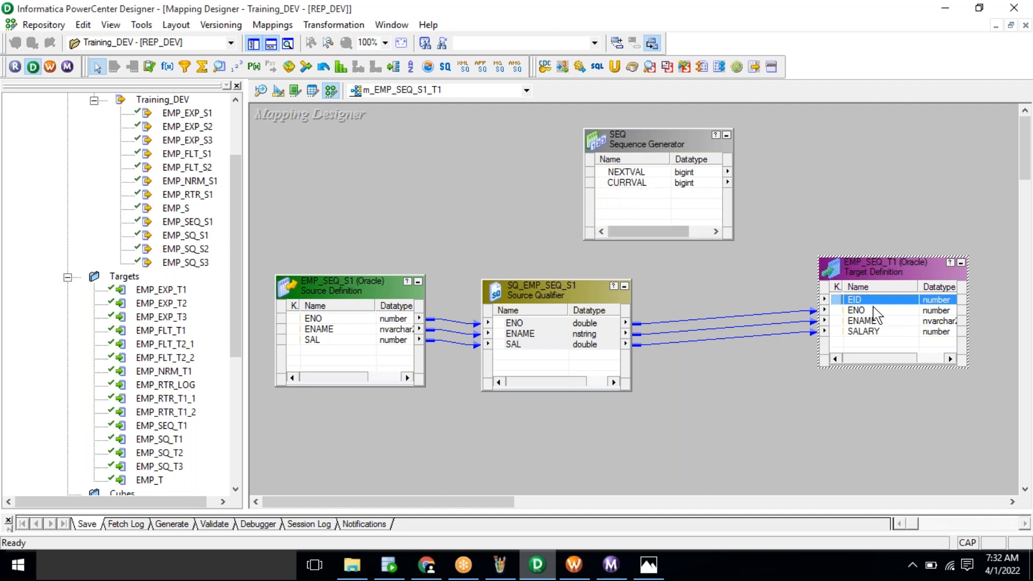
Step: Link SEQ's NEXTVAL port to the EID column of EMP_SEQ_T1
{"action": "left_click", "coordinate": [632, 171]}
{"action": "left_click_drag", "start_coordinate": [631, 171], "coordinate": [882, 298]}
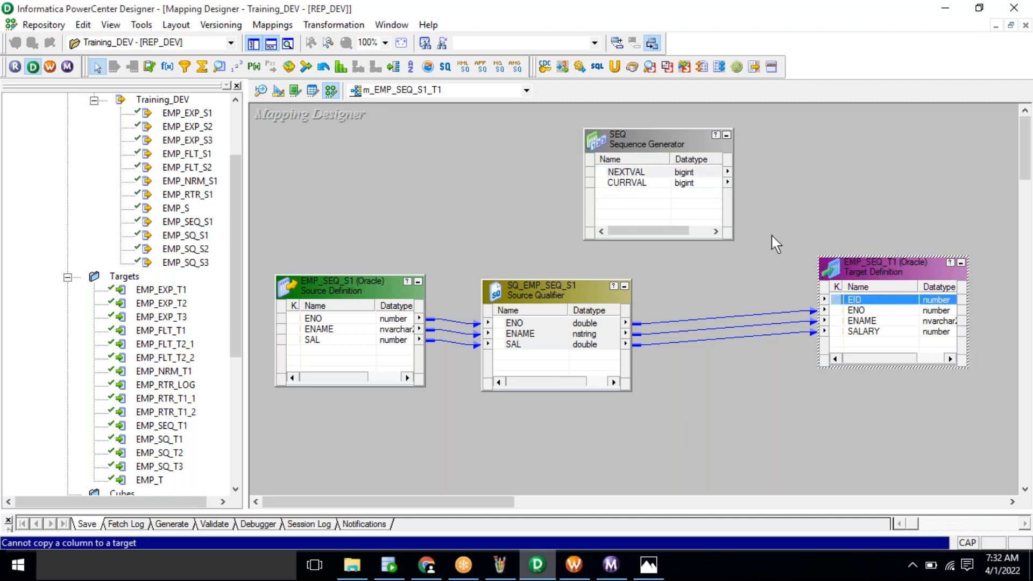
{"action": "left_click", "coordinate": [621, 172]}
{"action": "left_click_drag", "start_coordinate": [621, 171], "coordinate": [856, 300]}
{"action": "left_click", "coordinate": [820, 224]}
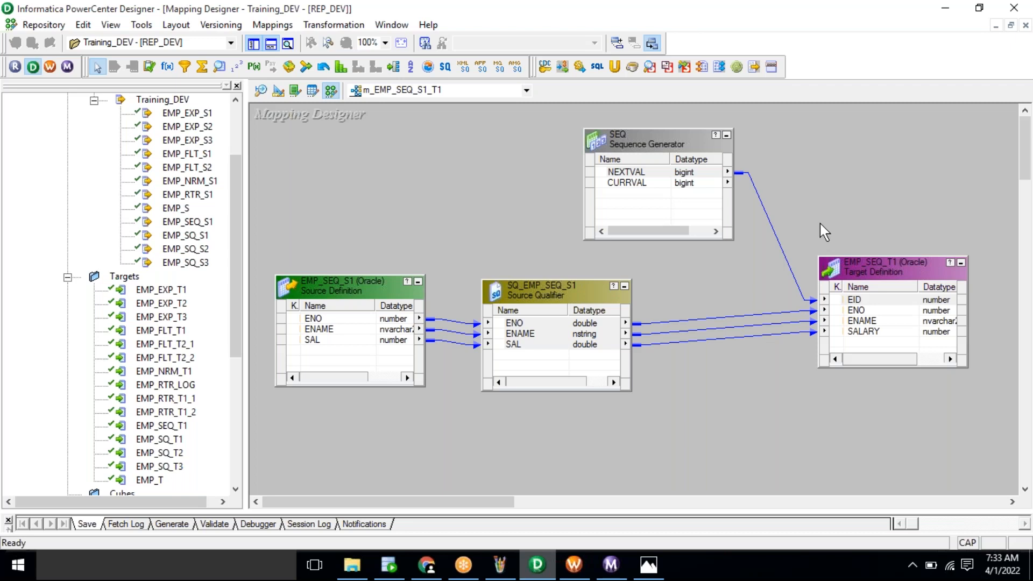
{"action": "left_click", "coordinate": [661, 145]}
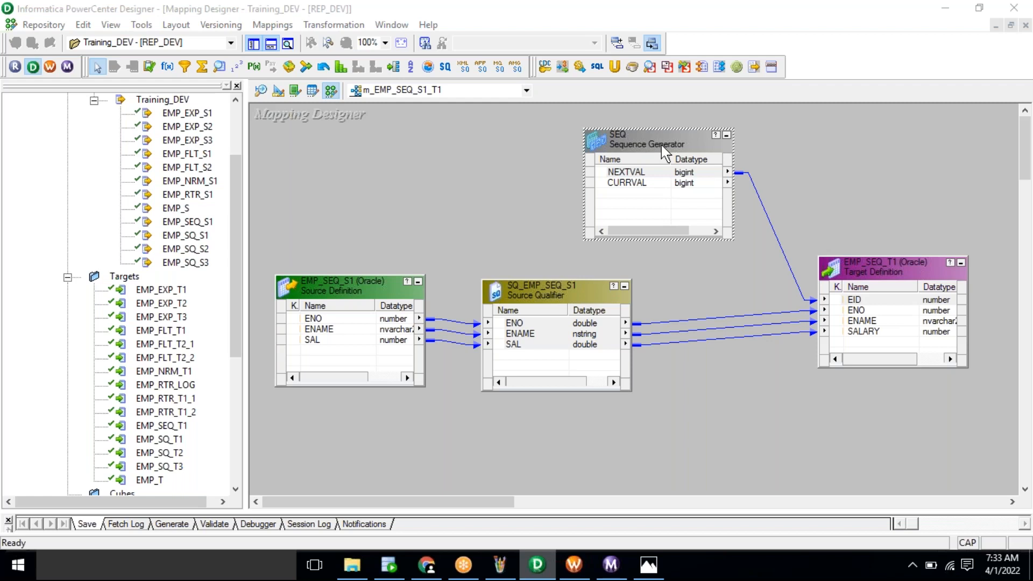
Step: Open SEQ's Properties tab and select the Start Value attribute (currently 0)
{"action": "double_click", "coordinate": [661, 145]}
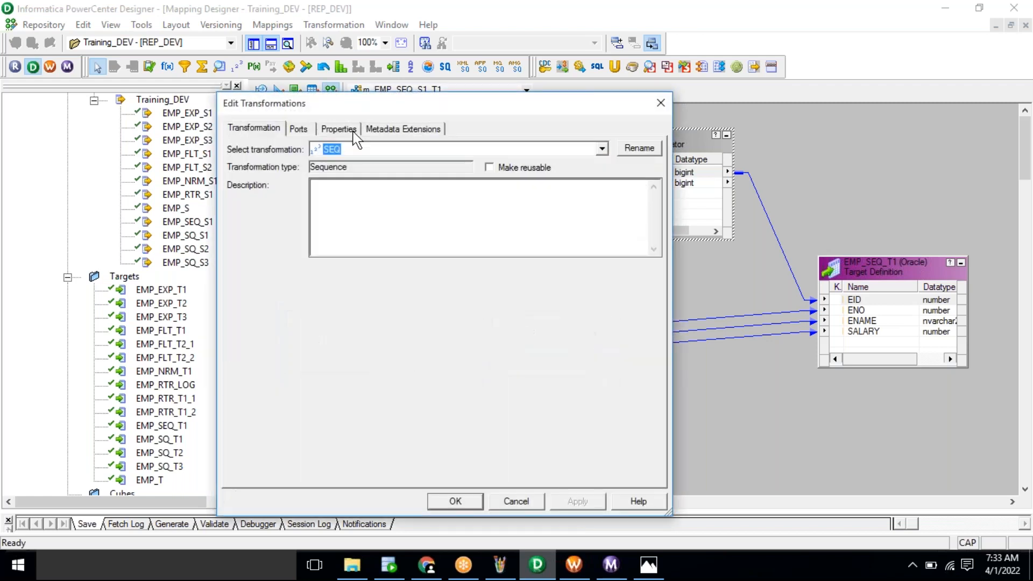
{"action": "left_click", "coordinate": [339, 130]}
{"action": "left_click", "coordinate": [296, 197]}
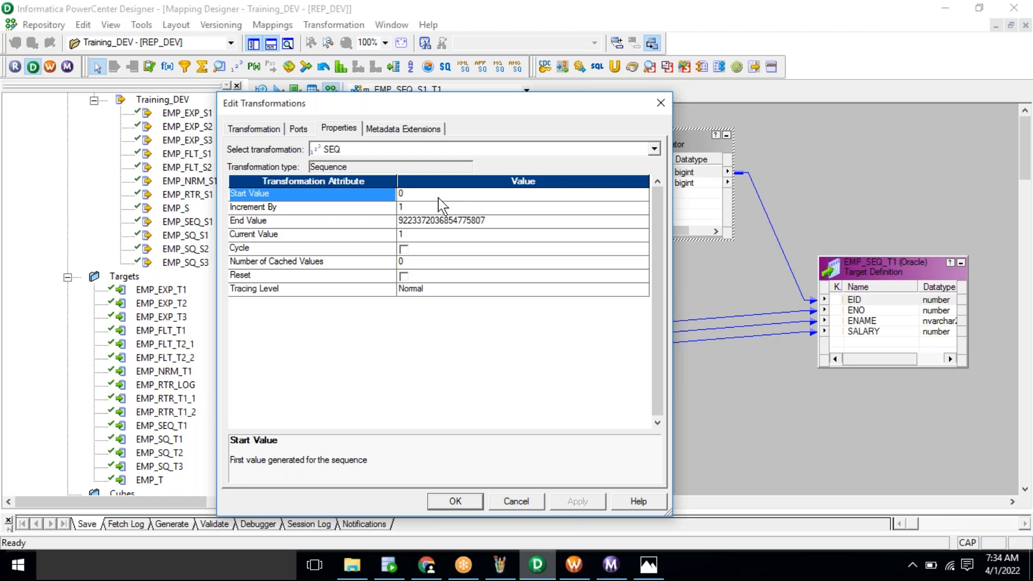
Step: Change SEQ's Start Value from 0 to 1
{"action": "left_click", "coordinate": [438, 197]}
{"action": "key", "text": "BackSpace"}
{"action": "type", "text": "1"}
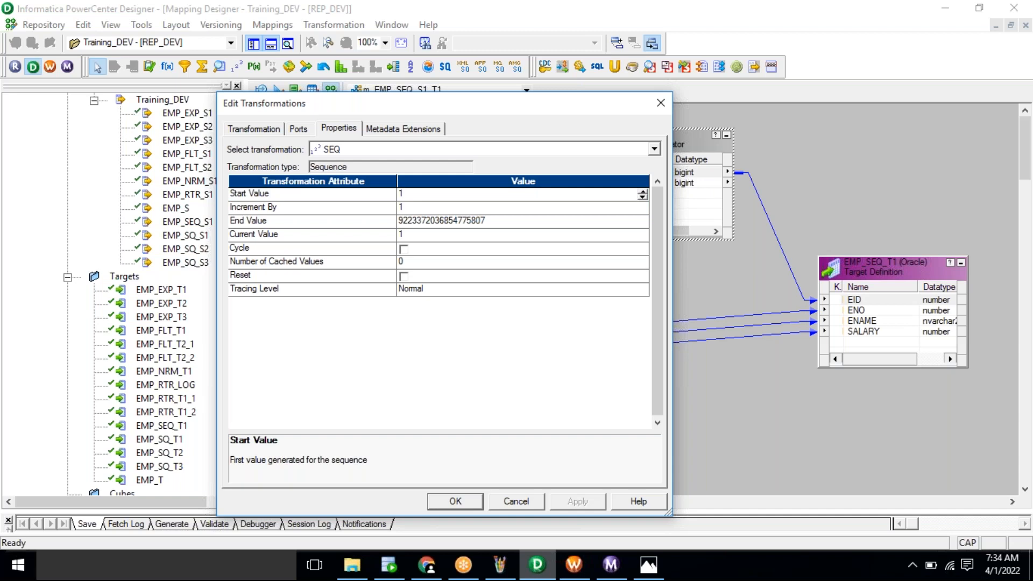
{"action": "left_click", "coordinate": [352, 218]}
{"action": "key", "text": "Up"}
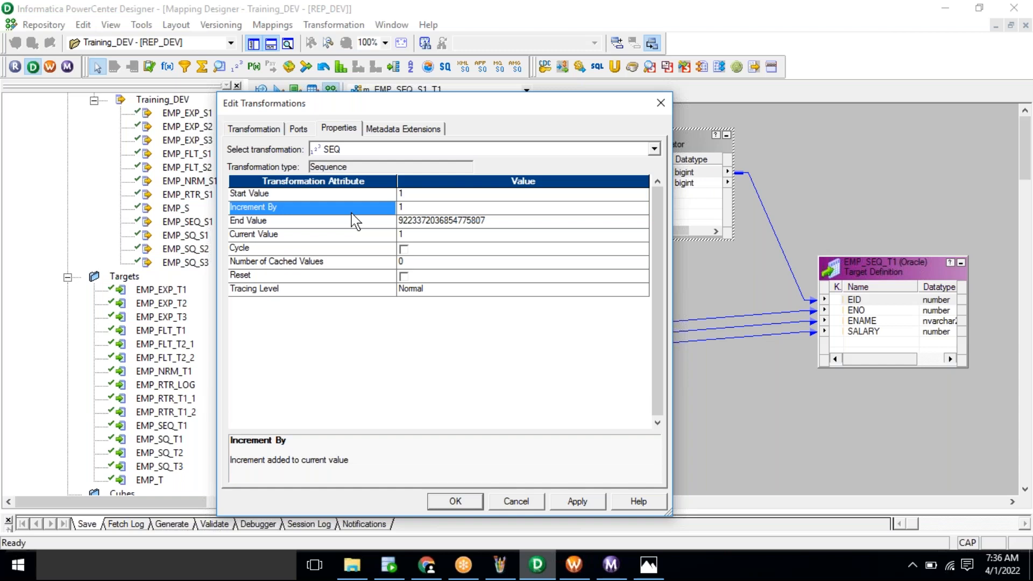
Step: Review the End Value and Increment By settings, then apply and close Edit Transformations
{"action": "left_click", "coordinate": [336, 224]}
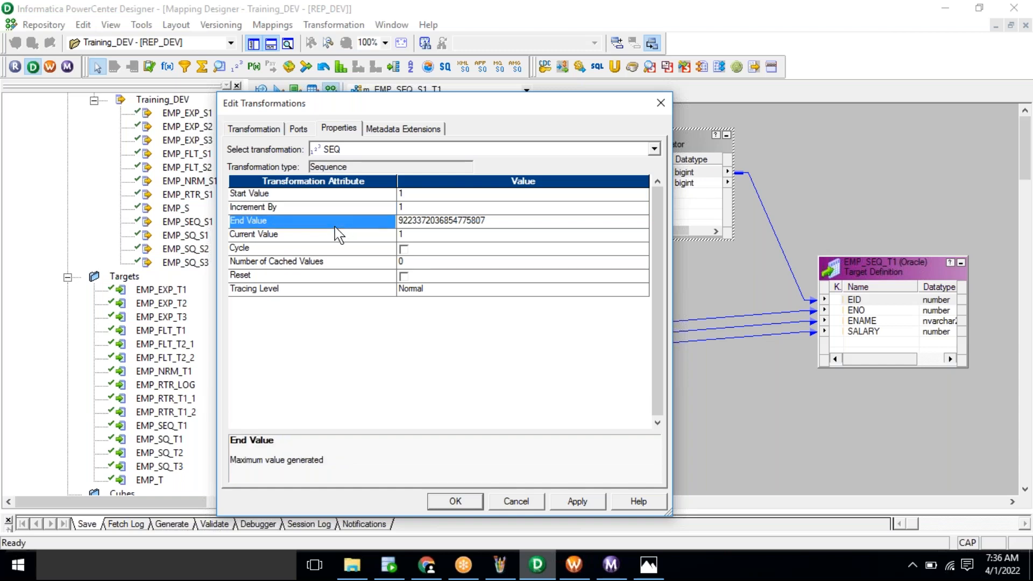
{"action": "left_click", "coordinate": [517, 221]}
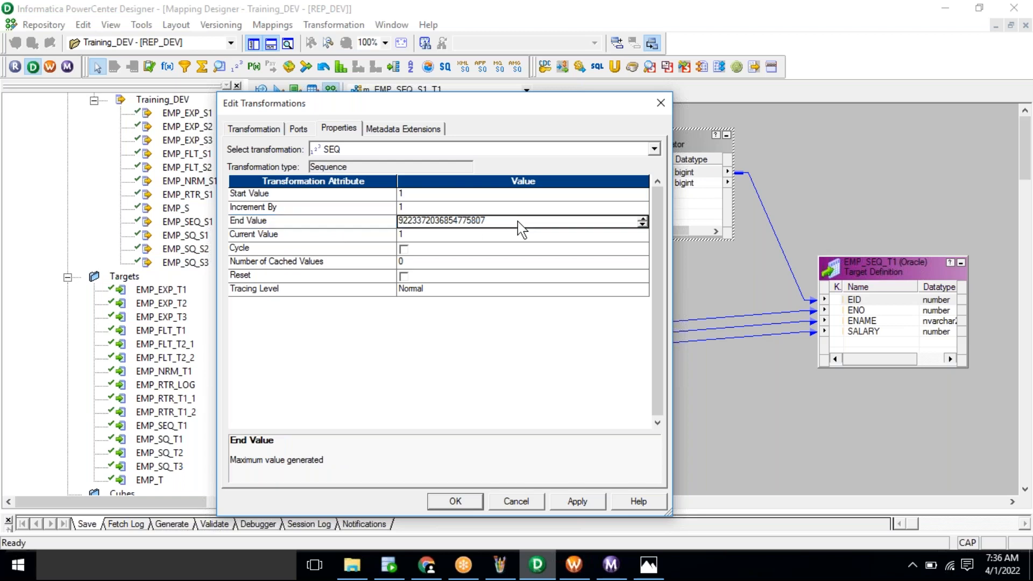
{"action": "left_click", "coordinate": [357, 195]}
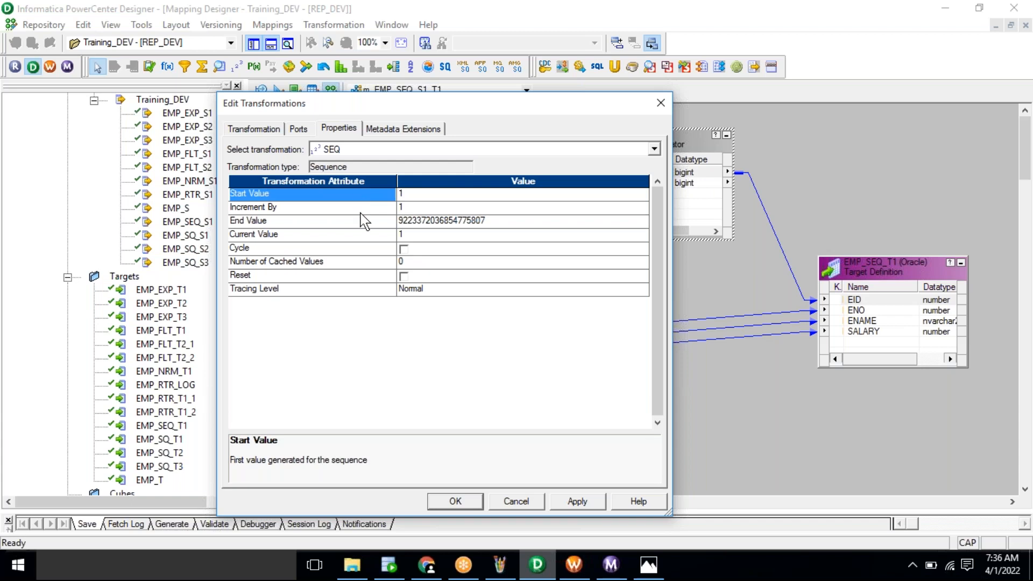
{"action": "left_click", "coordinate": [360, 217]}
{"action": "left_click", "coordinate": [354, 194]}
{"action": "left_click", "coordinate": [353, 207]}
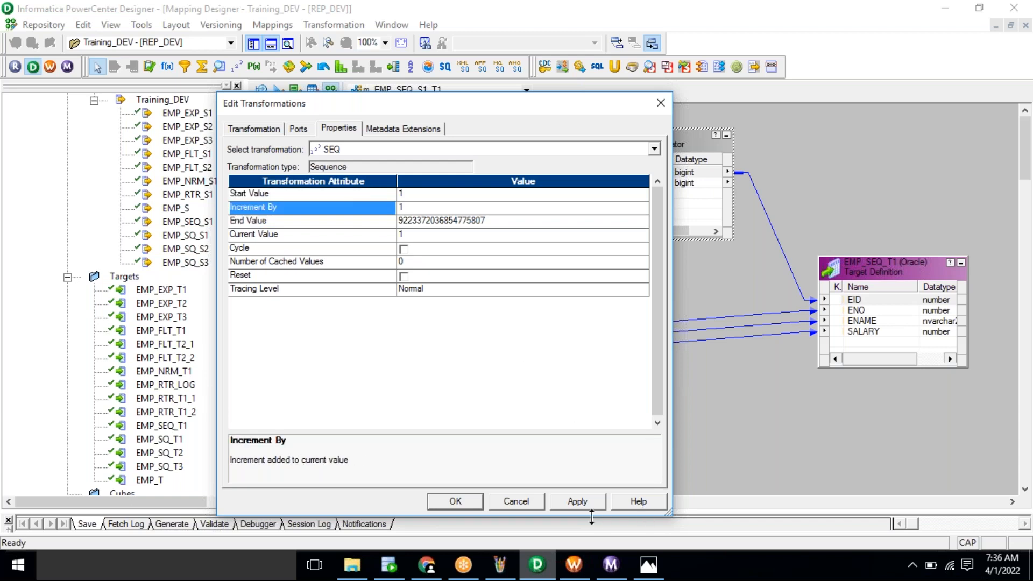
{"action": "left_click", "coordinate": [579, 502]}
{"action": "left_click", "coordinate": [443, 507]}
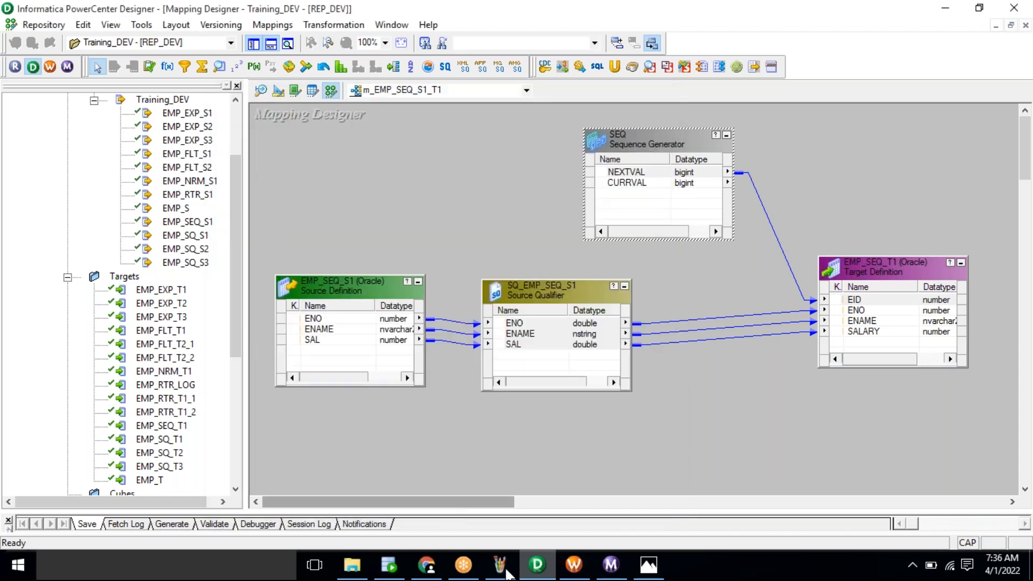
{"action": "left_click", "coordinate": [647, 575]}
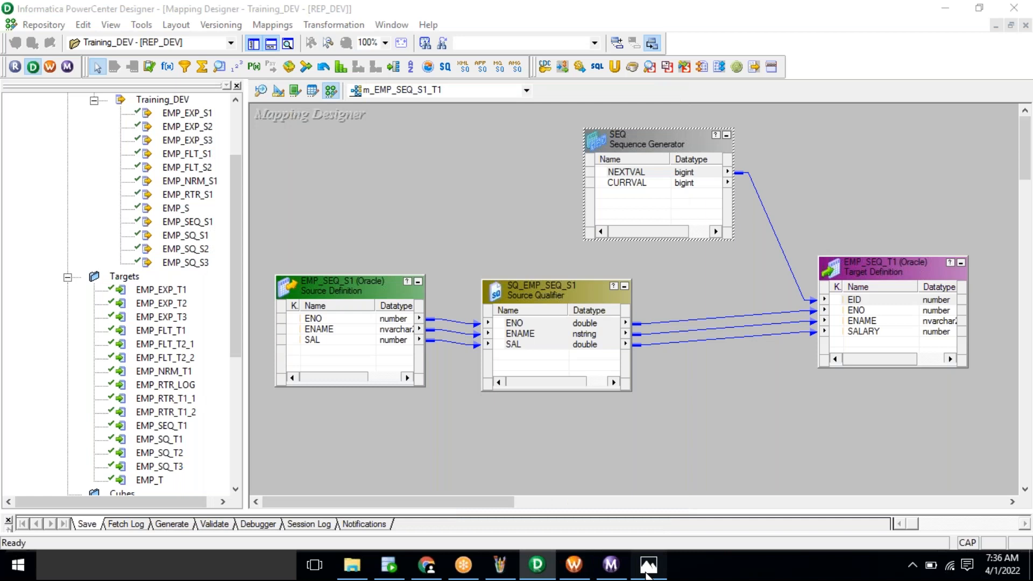
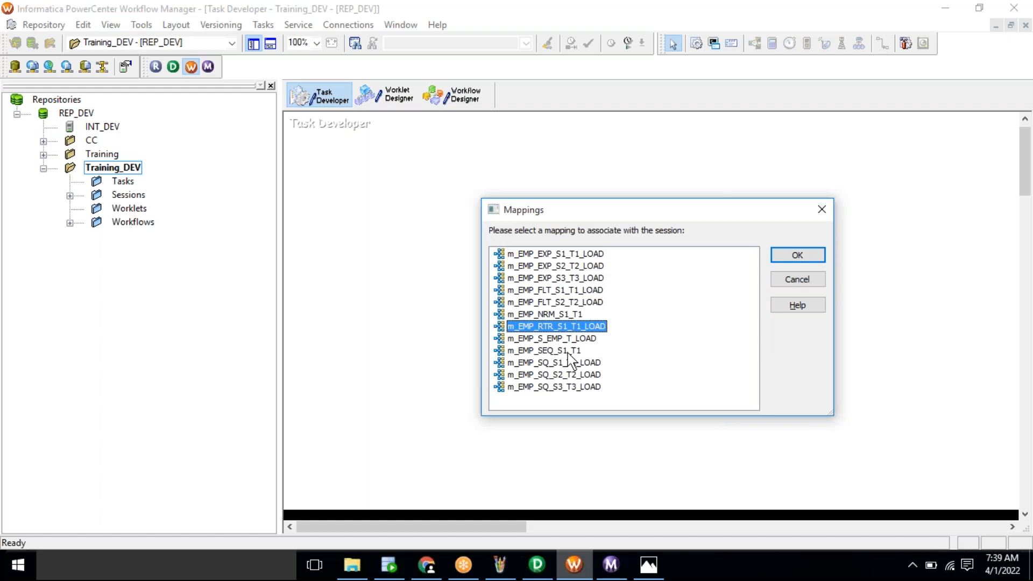
Step: Create session s_m_EMP_SEQ_S1_T1 based on mapping m_EMP_SEQ_S1_T1
{"action": "left_click", "coordinate": [562, 351]}
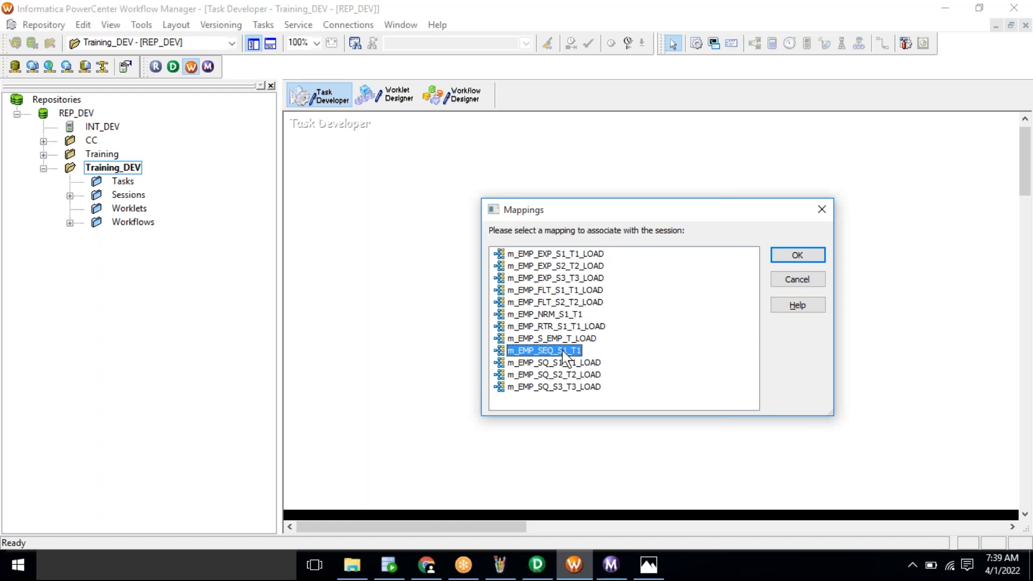
{"action": "left_click", "coordinate": [800, 259]}
{"action": "left_click", "coordinate": [774, 319]}
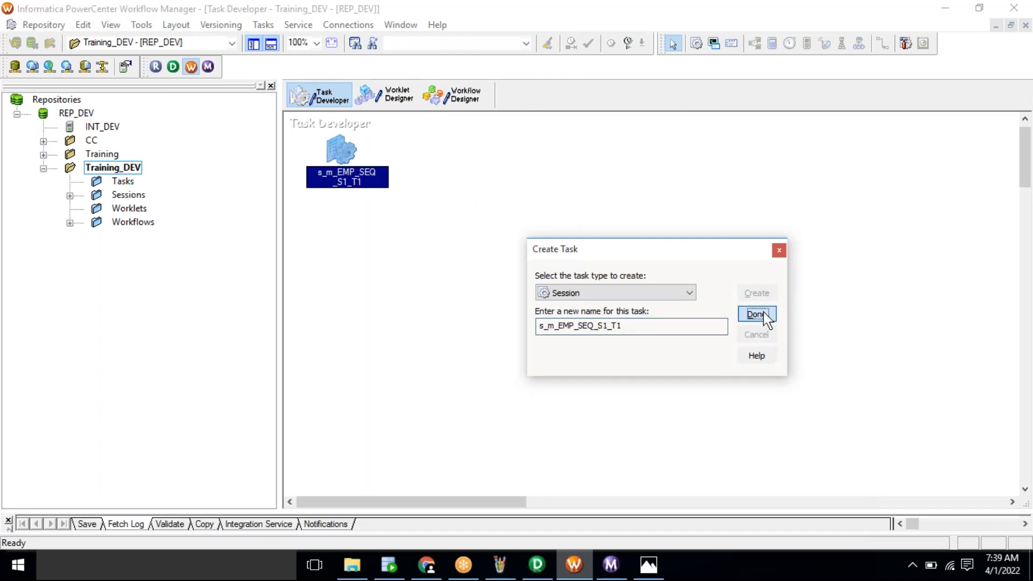
Step: Create workflow wf_m_EMP_SEQ_S1_T1 and add session s_m_EMP_SEQ_S1_T1 to it
{"action": "left_click", "coordinate": [467, 106]}
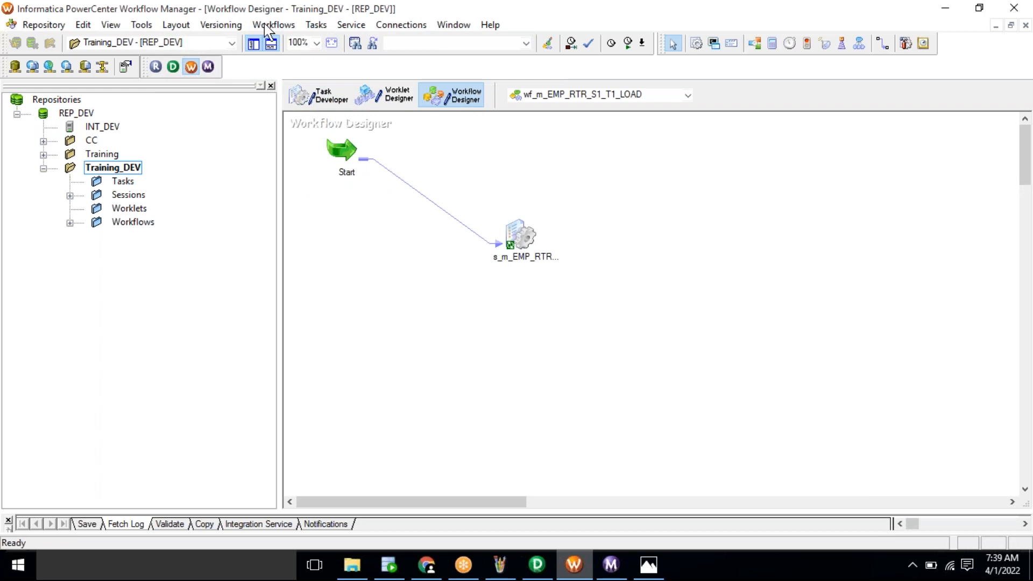
{"action": "left_click", "coordinate": [279, 30]}
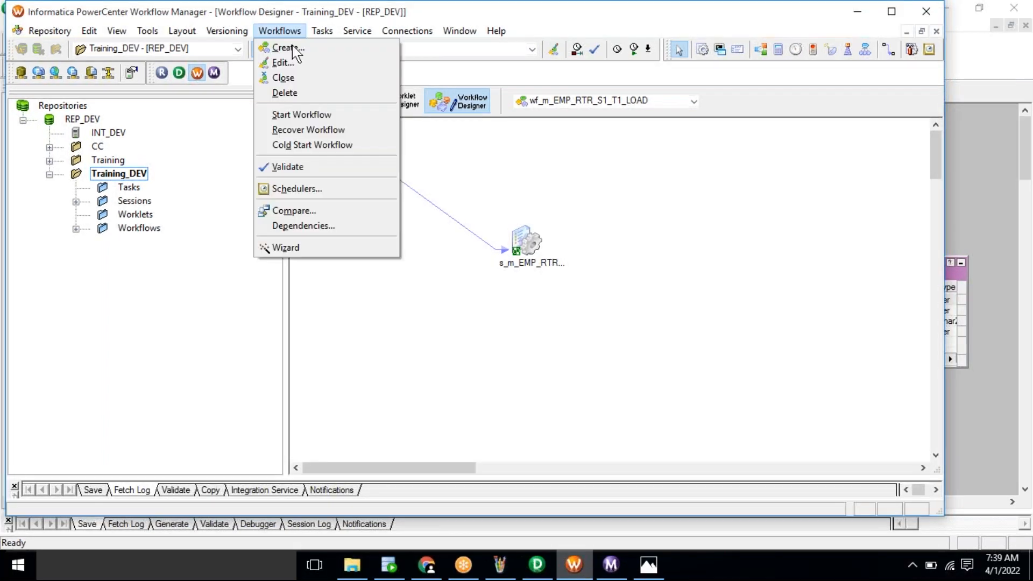
{"action": "left_click", "coordinate": [285, 48]}
{"action": "type", "text": "wf_"}
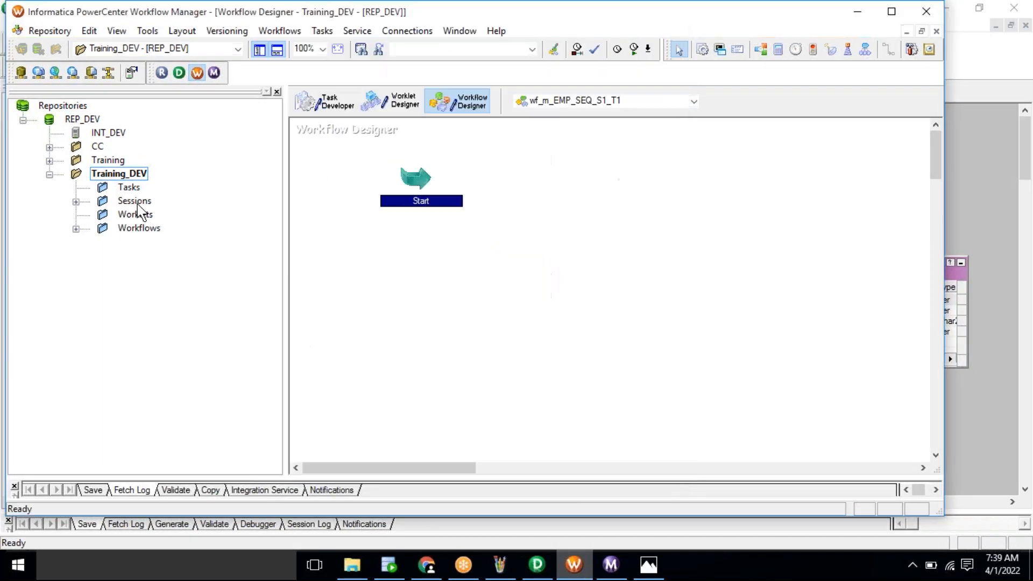
{"action": "double_click", "coordinate": [137, 201]}
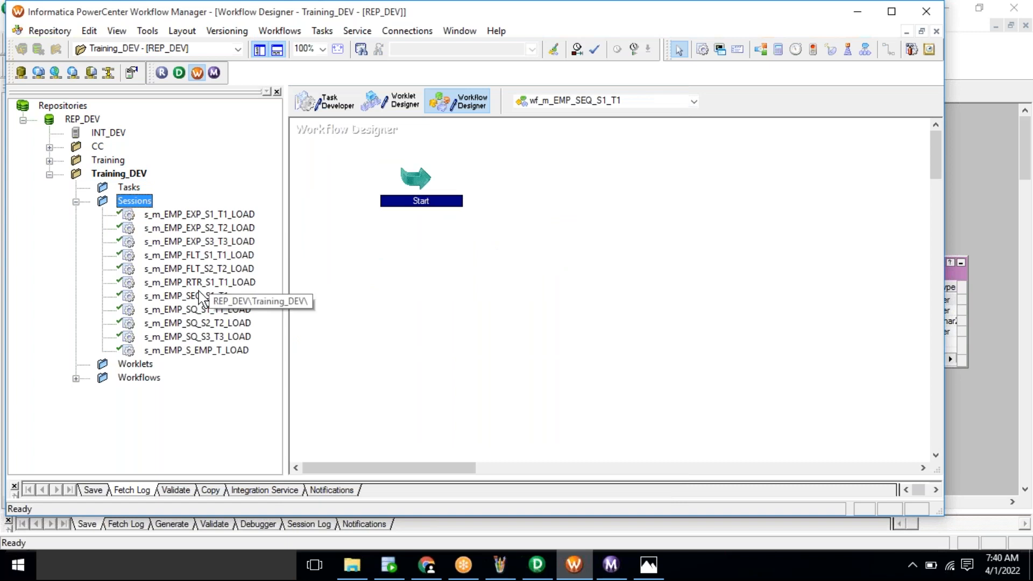
{"action": "left_click_drag", "start_coordinate": [204, 296], "coordinate": [538, 231]}
Step: Link Start to the session, save the workflow, and start running it
{"action": "left_click", "coordinate": [321, 31]}
{"action": "left_click", "coordinate": [354, 122]}
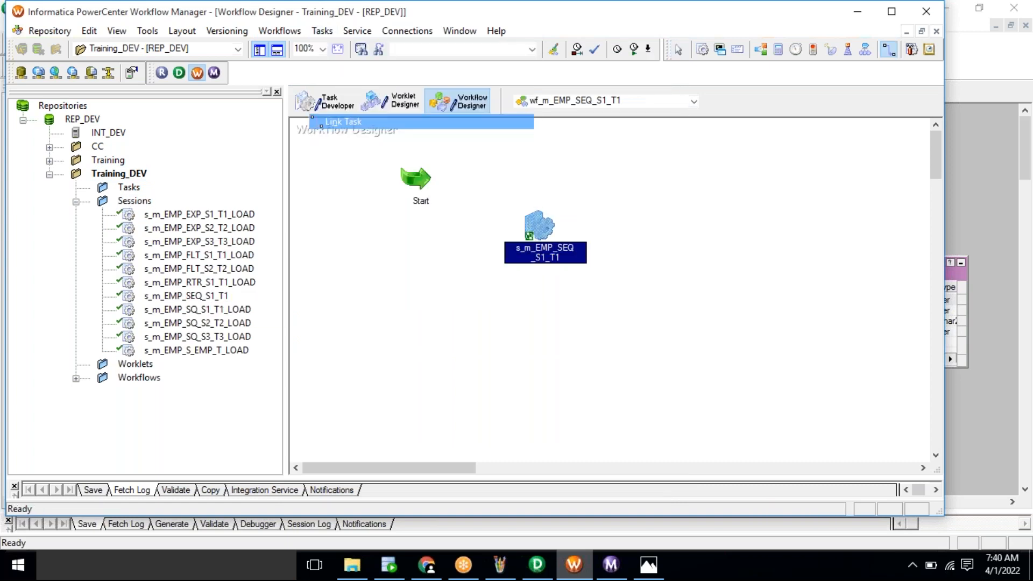
{"action": "left_click_drag", "start_coordinate": [417, 179], "coordinate": [530, 227]}
{"action": "key", "text": "ctrl+s"}
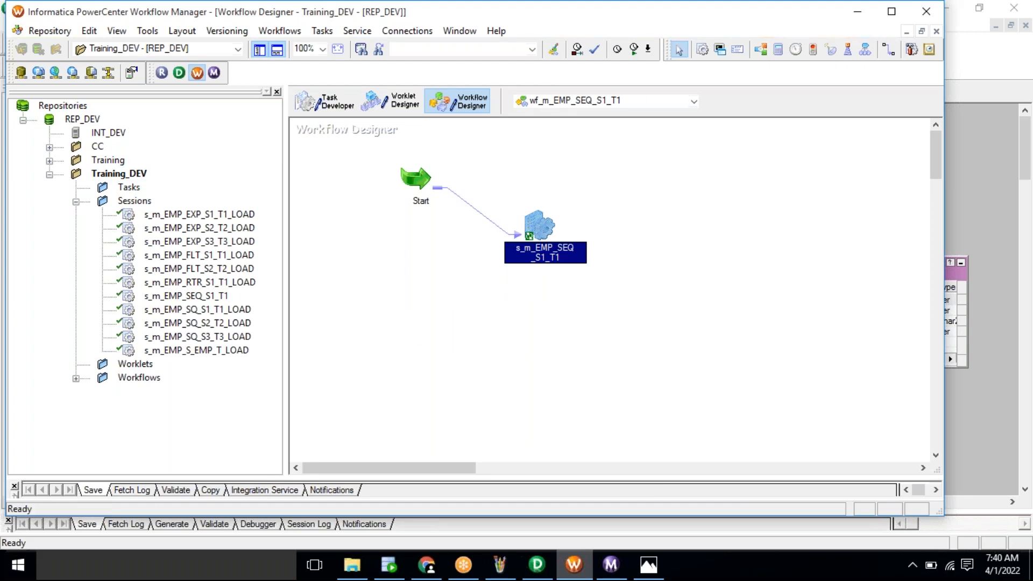
{"action": "right_click", "coordinate": [715, 250]}
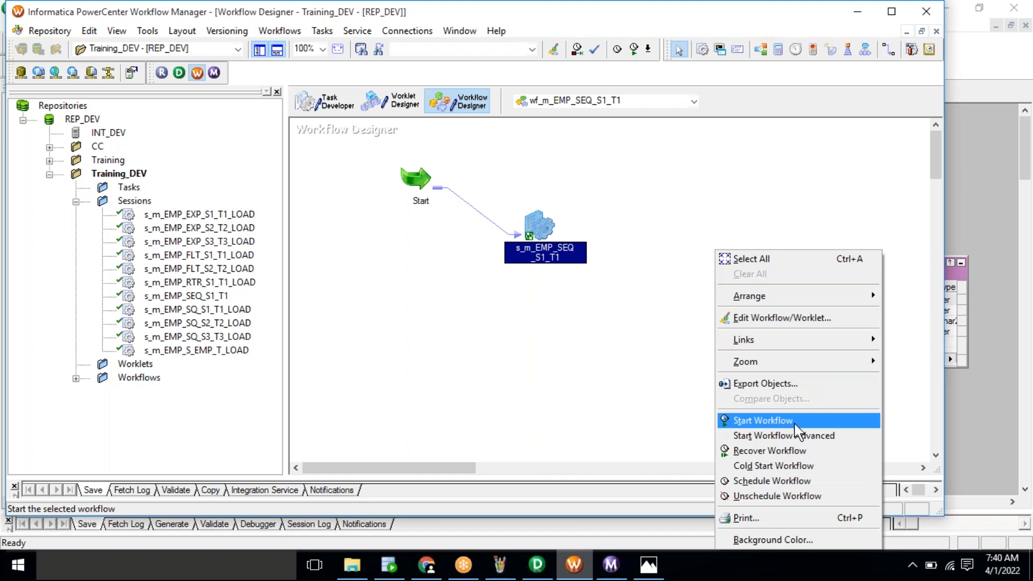
{"action": "left_click", "coordinate": [795, 425]}
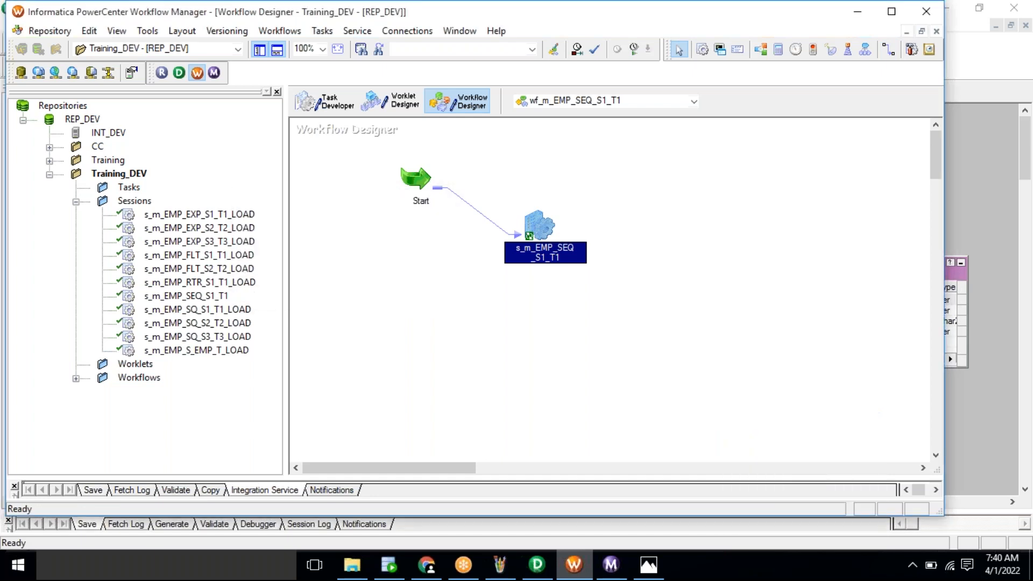
{"action": "left_click", "coordinate": [399, 572]}
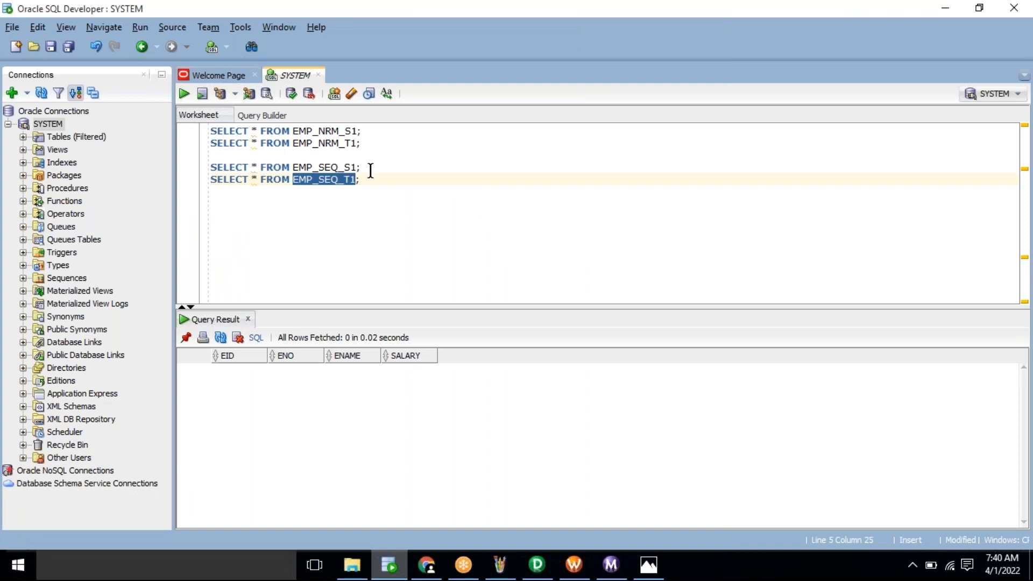
Step: Check the s_m_EMP_SEQ_S1_T1 run statistics showing 4 rows loaded into EMP_SEQ_T1
{"action": "left_click", "coordinate": [369, 167]}
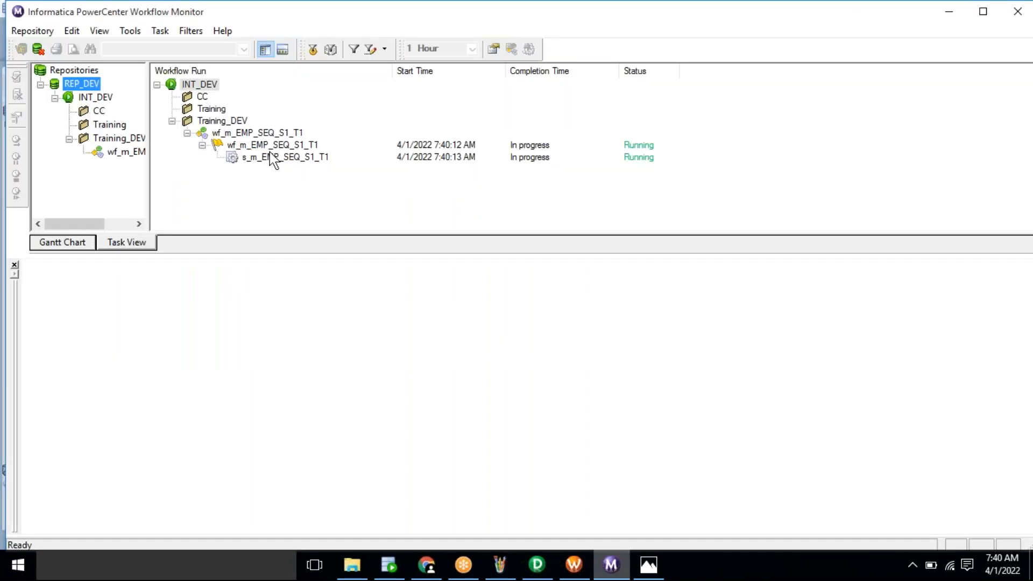
{"action": "left_click", "coordinate": [274, 157]}
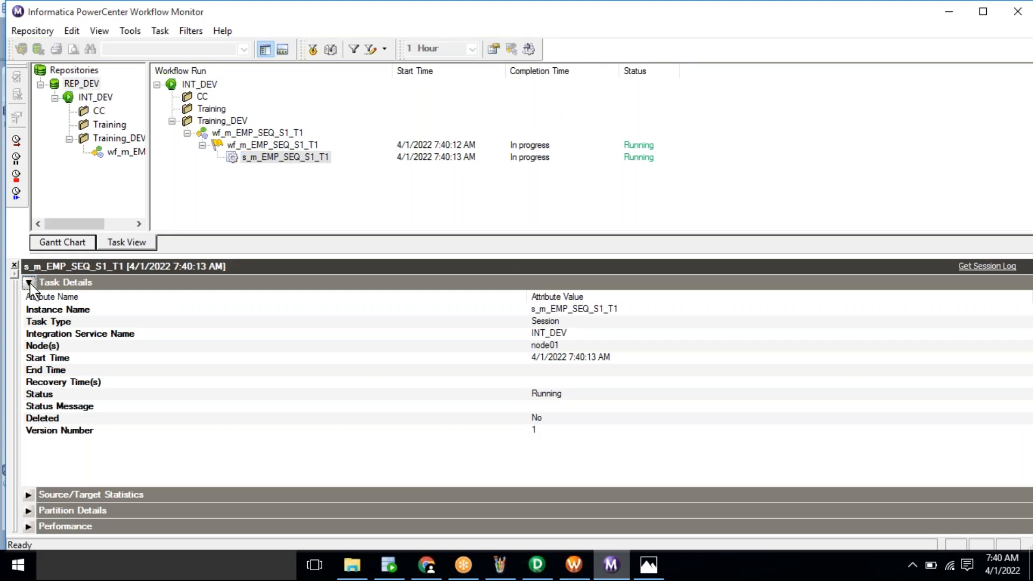
{"action": "left_click", "coordinate": [28, 282]}
{"action": "left_click", "coordinate": [29, 298]}
{"action": "left_click", "coordinate": [30, 294]}
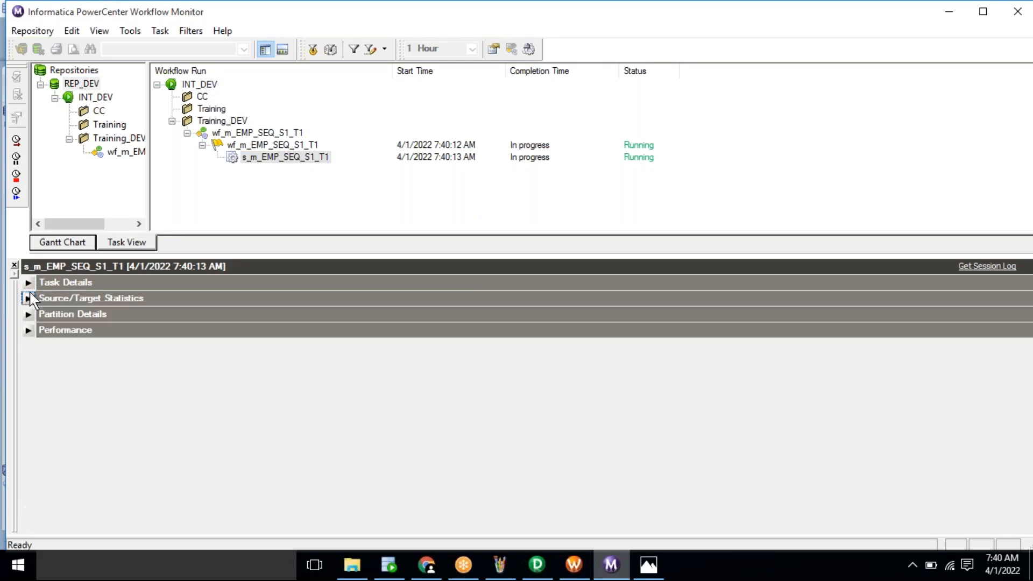
{"action": "left_click", "coordinate": [30, 294]}
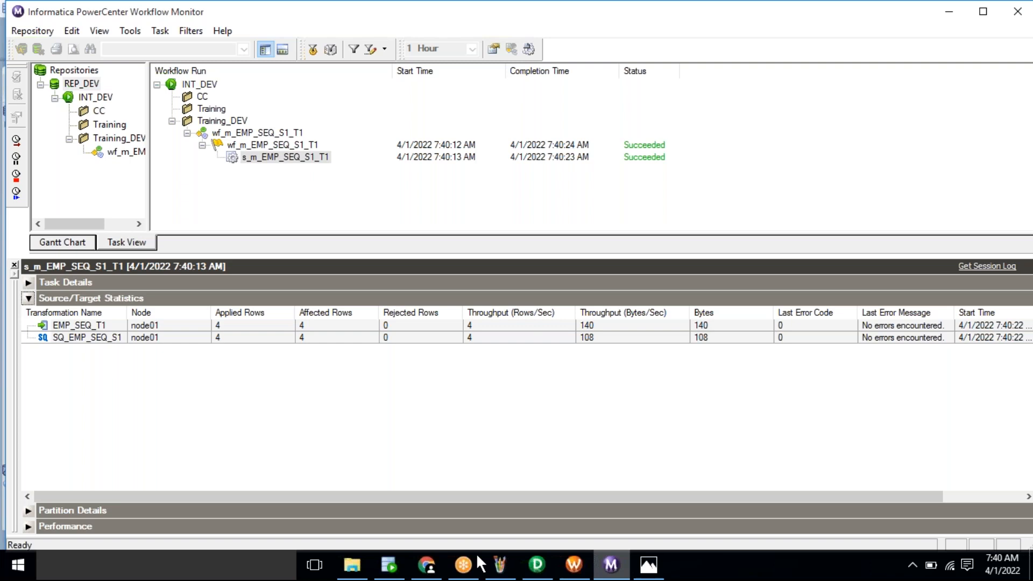
{"action": "left_click", "coordinate": [389, 565]}
Step: Run SELECT * FROM EMP_SEQ_T1 and inspect the four rows with EID values 1 to 4
{"action": "left_click", "coordinate": [370, 181]}
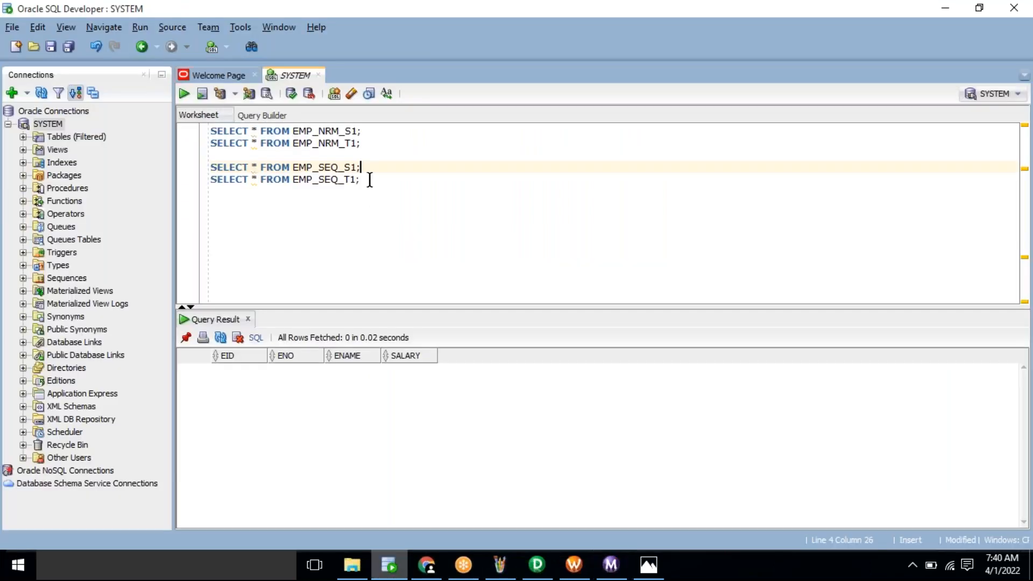
{"action": "key", "text": "ctrl+Return"}
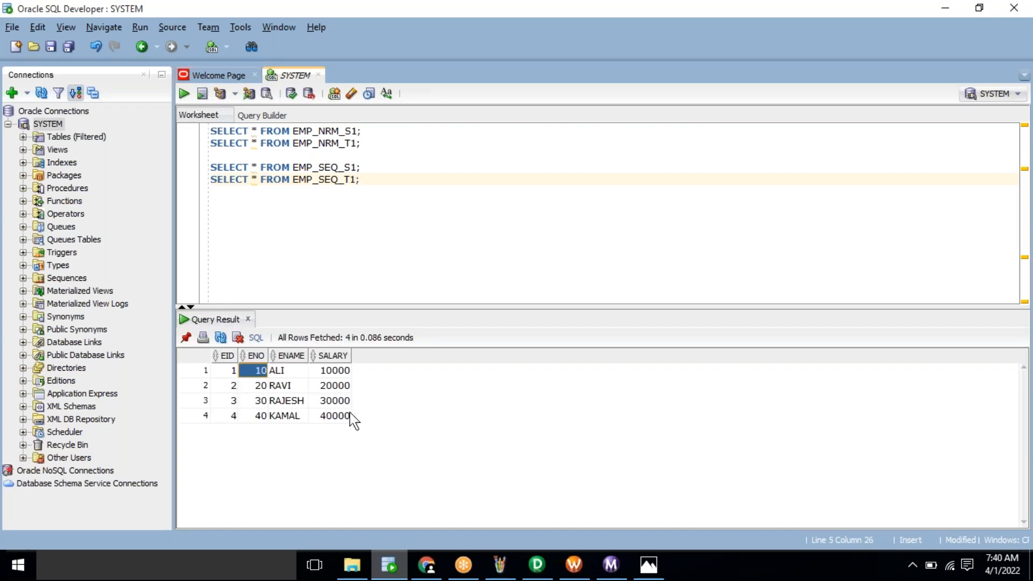
{"action": "left_click", "coordinate": [329, 407]}
{"action": "left_click_drag", "start_coordinate": [252, 372], "coordinate": [341, 420]}
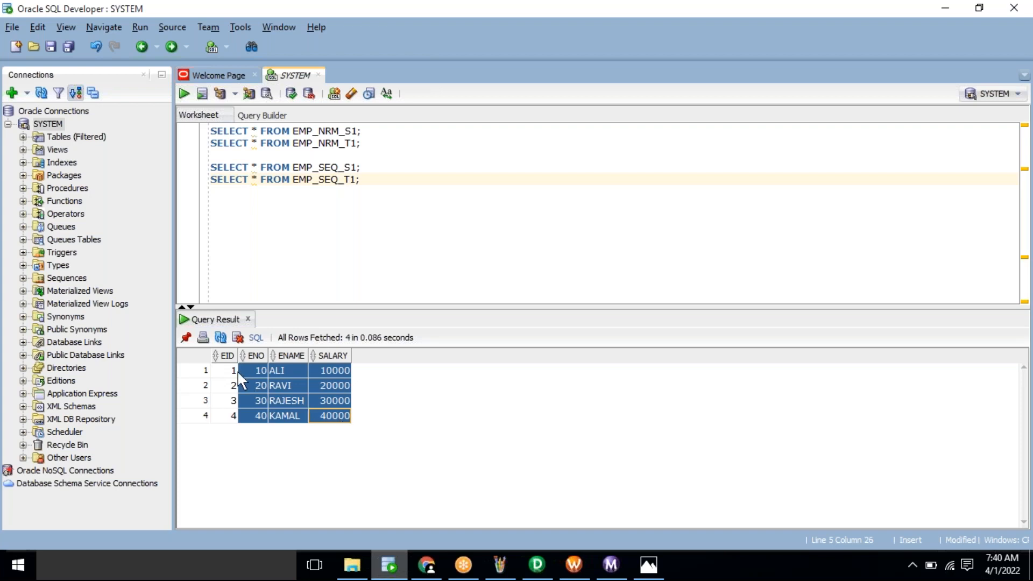
{"action": "left_click_drag", "start_coordinate": [237, 372], "coordinate": [229, 419]}
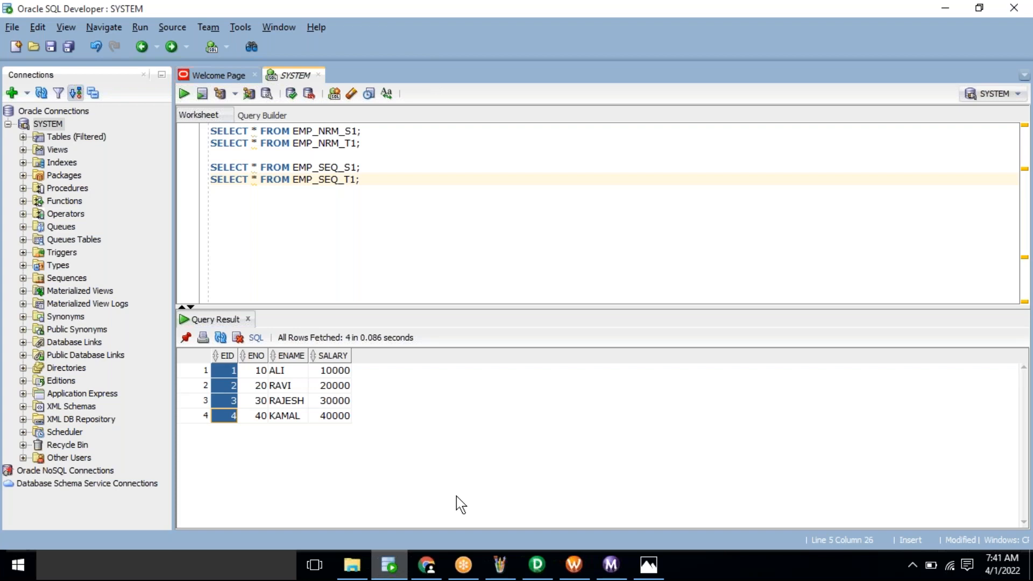
{"action": "left_click", "coordinate": [318, 165]}
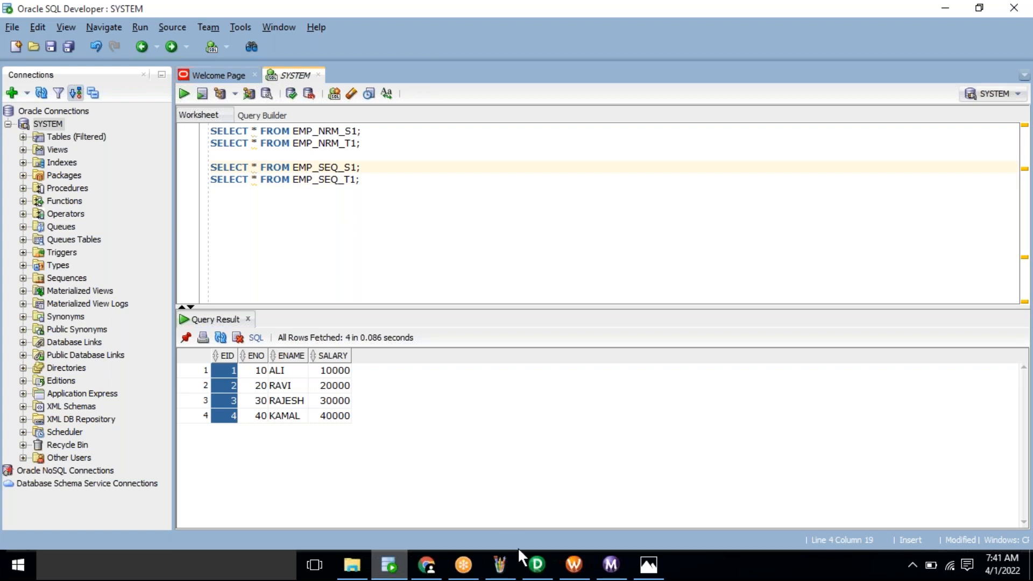
Step: Maximize Workflow Manager and bring up the wf_m_EMP_SEQ_S1_T1 workflow actions, then leave it
{"action": "left_click", "coordinate": [534, 566]}
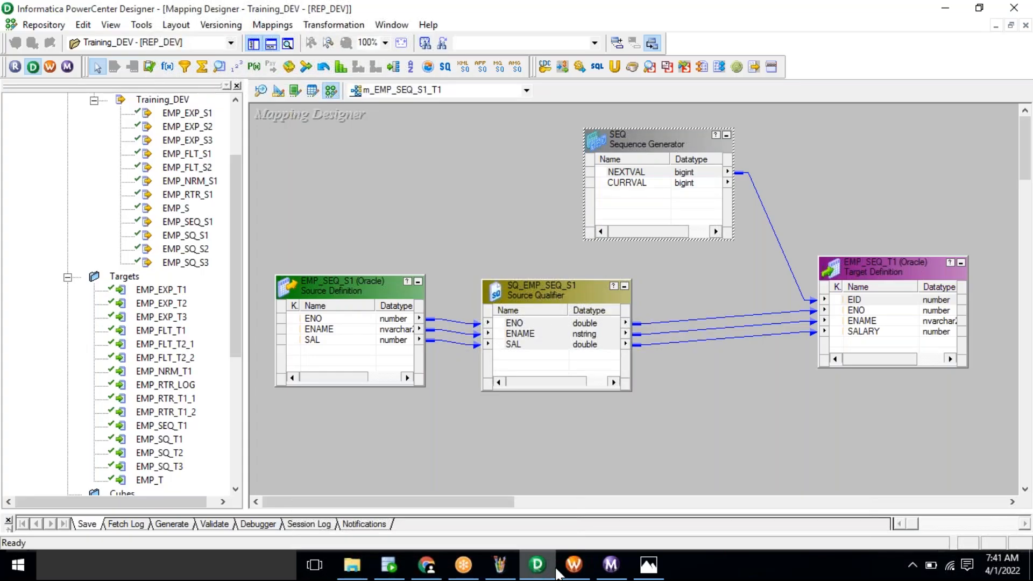
{"action": "left_click", "coordinate": [573, 565]}
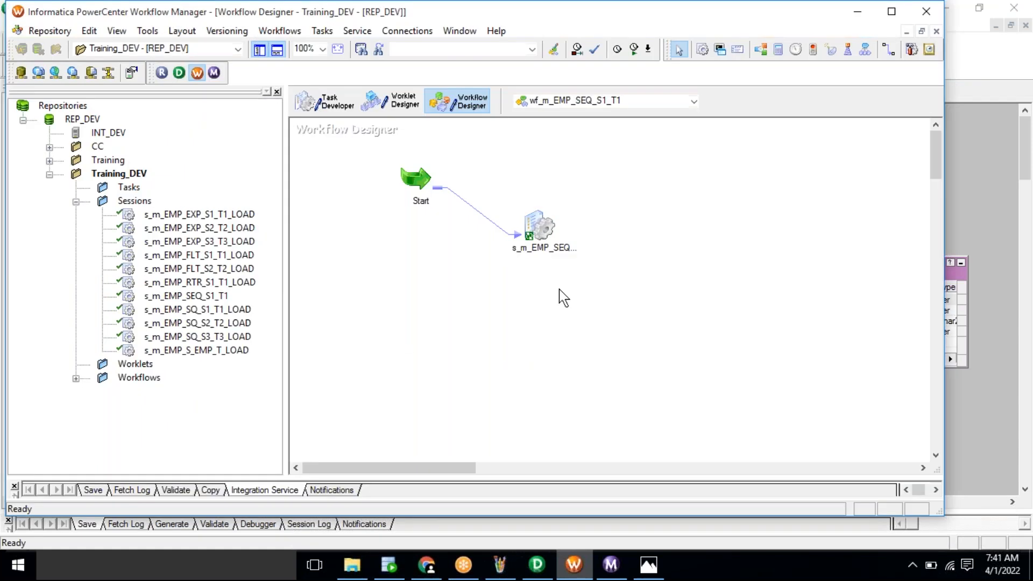
{"action": "double_click", "coordinate": [260, 13]}
{"action": "right_click", "coordinate": [622, 214]}
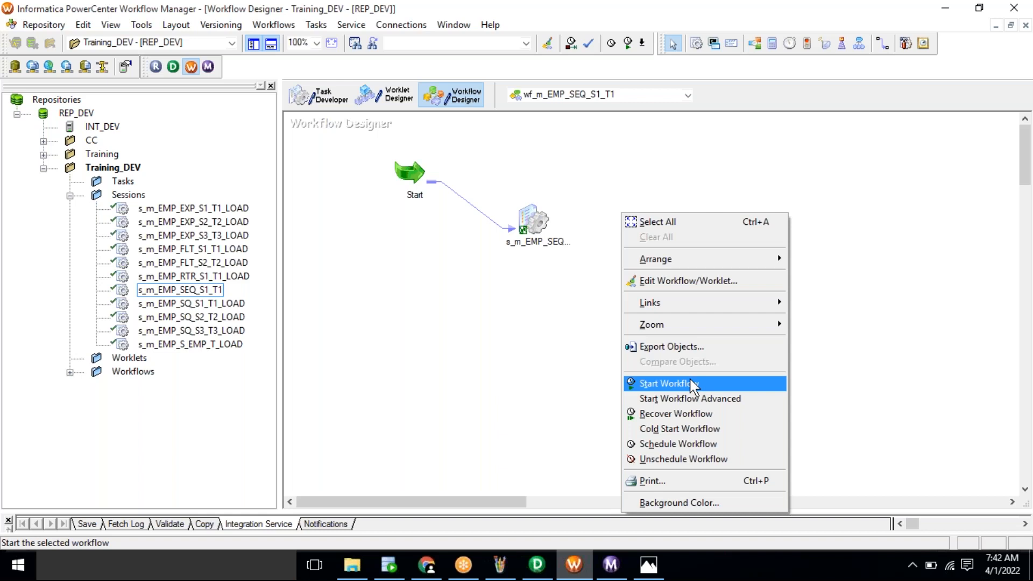
{"action": "left_click", "coordinate": [389, 554]}
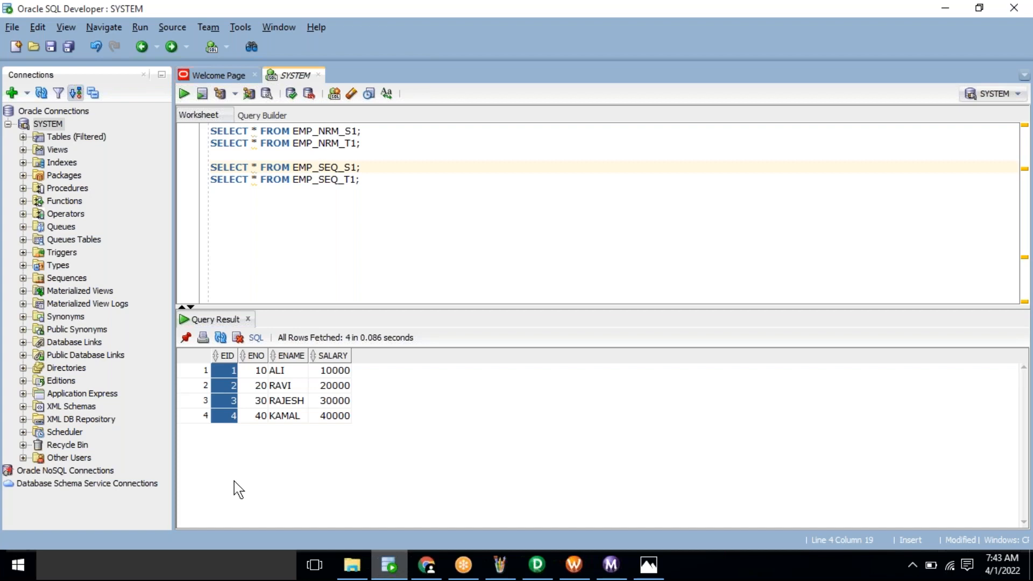
Step: Review the EMP_SEQ_T1 results, then view the 11_SEQ.bmp Sequence Generator notes in Photos
{"action": "left_click", "coordinate": [727, 20]}
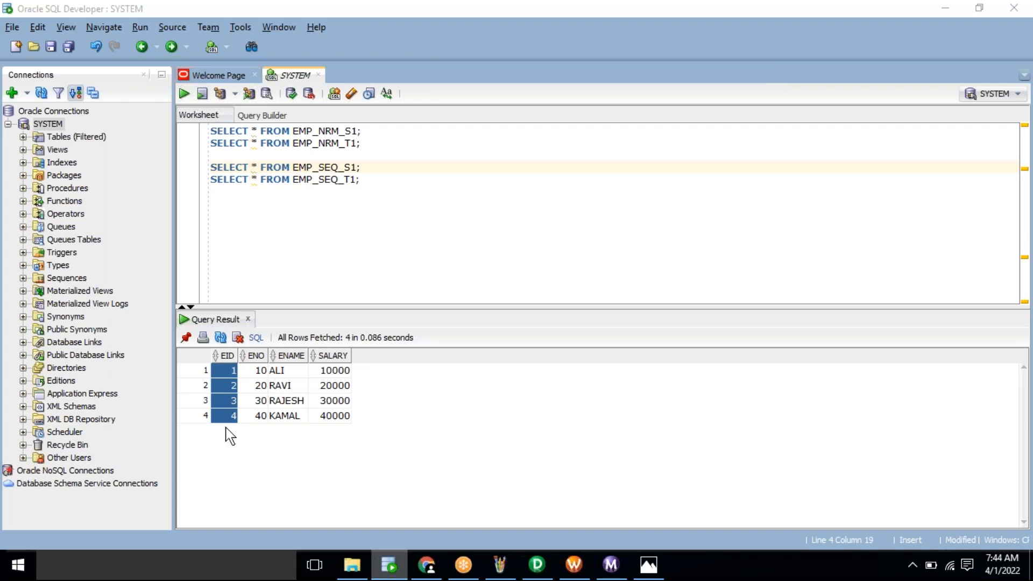
{"action": "left_click", "coordinate": [648, 565]}
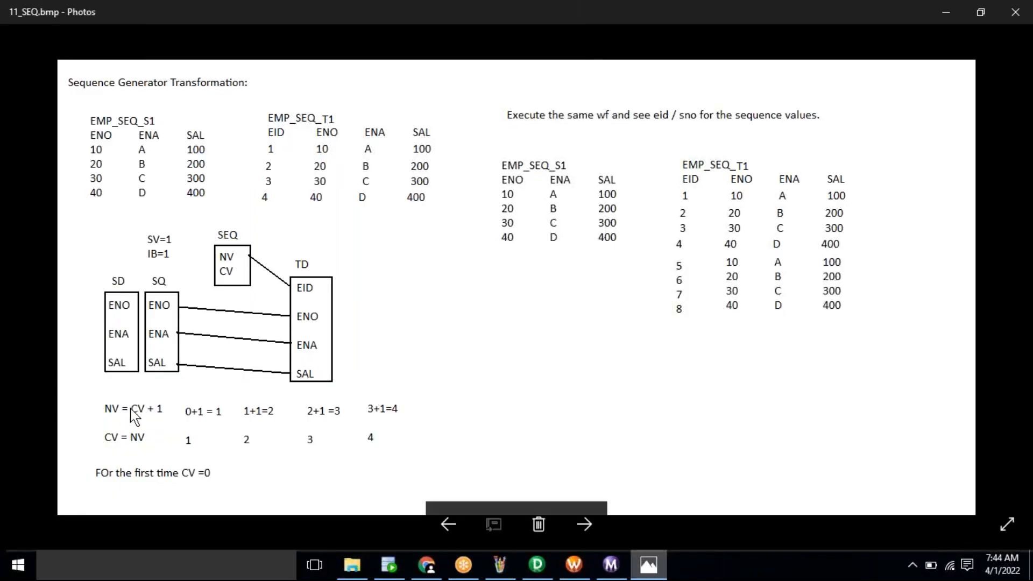
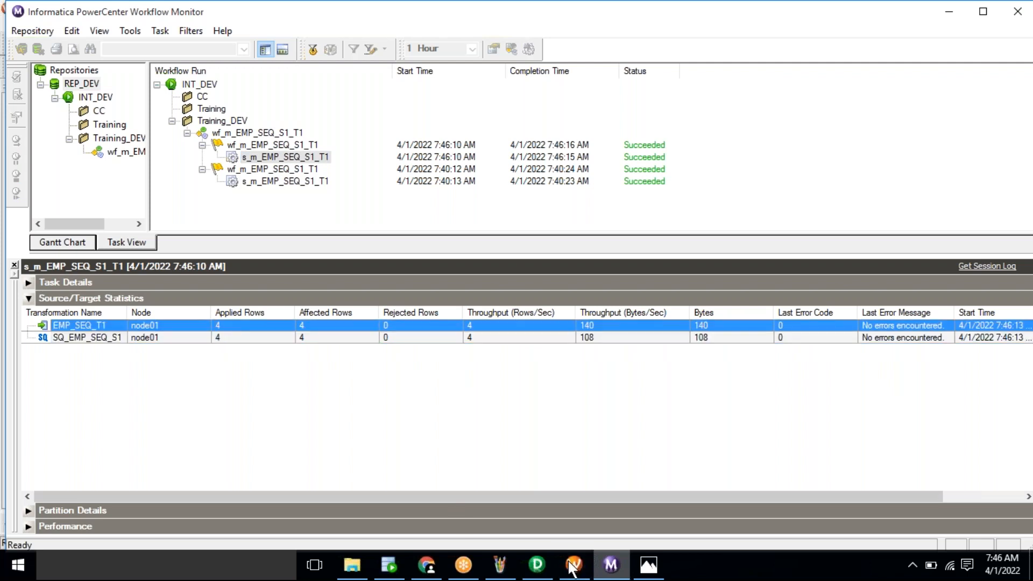
Step: Re-run SELECT * FROM EMP_SEQ_T1 in SQL Developer and highlight the second-load EIDs 5 to 8
{"action": "left_click", "coordinate": [390, 567]}
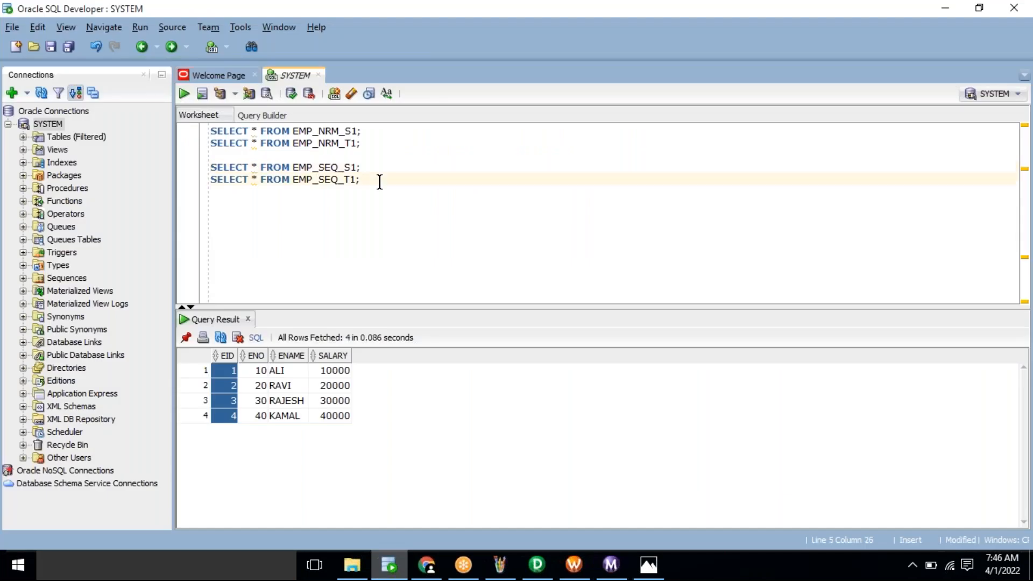
{"action": "key", "text": "ctrl+Return"}
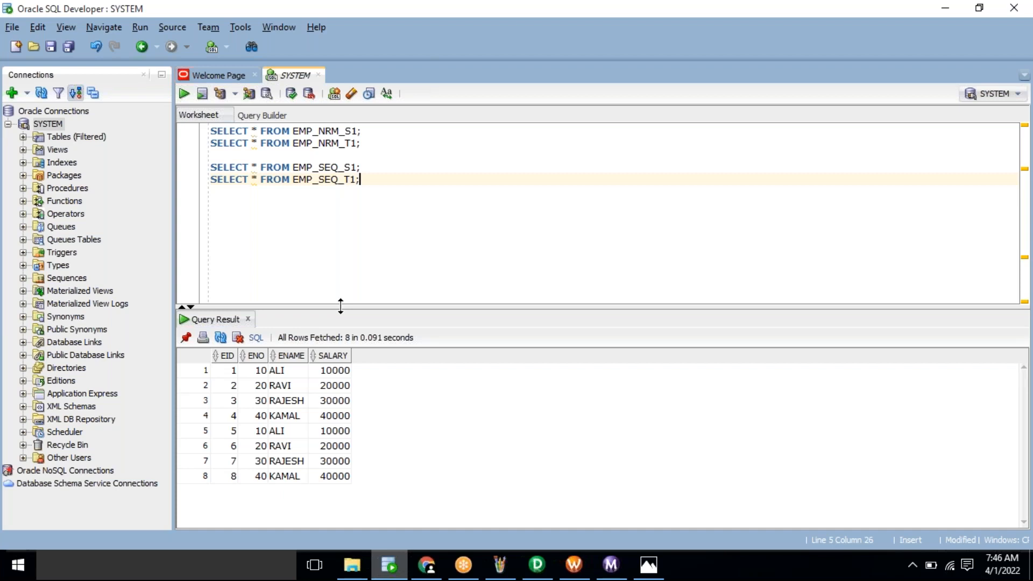
{"action": "left_click_drag", "start_coordinate": [223, 435], "coordinate": [223, 499]}
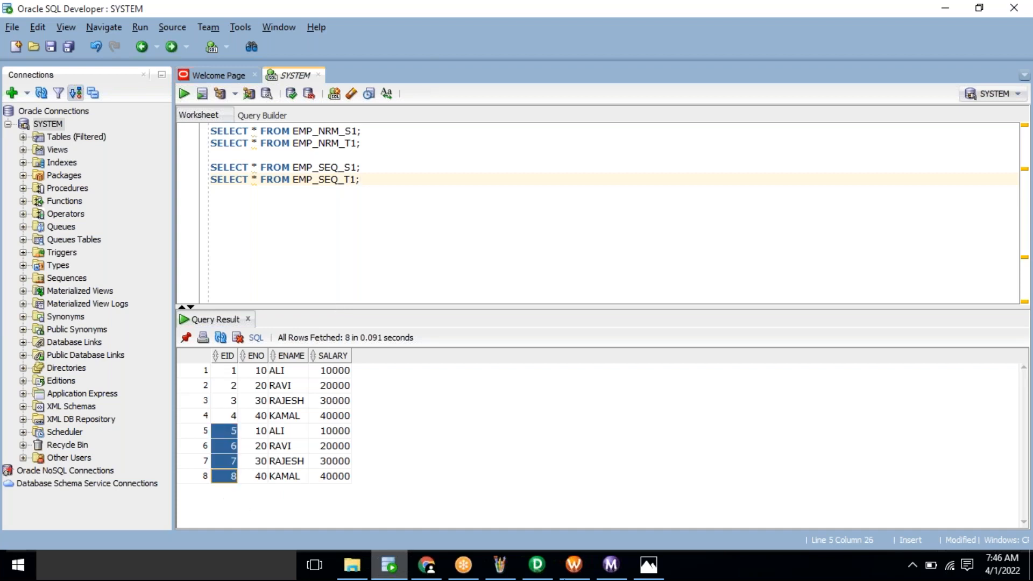
{"action": "left_click", "coordinate": [573, 565]}
Step: Start wf_m_EMP_SEQ_S1_T1 again from the canvas and check the new run in Workflow Monitor
{"action": "right_click", "coordinate": [565, 364]}
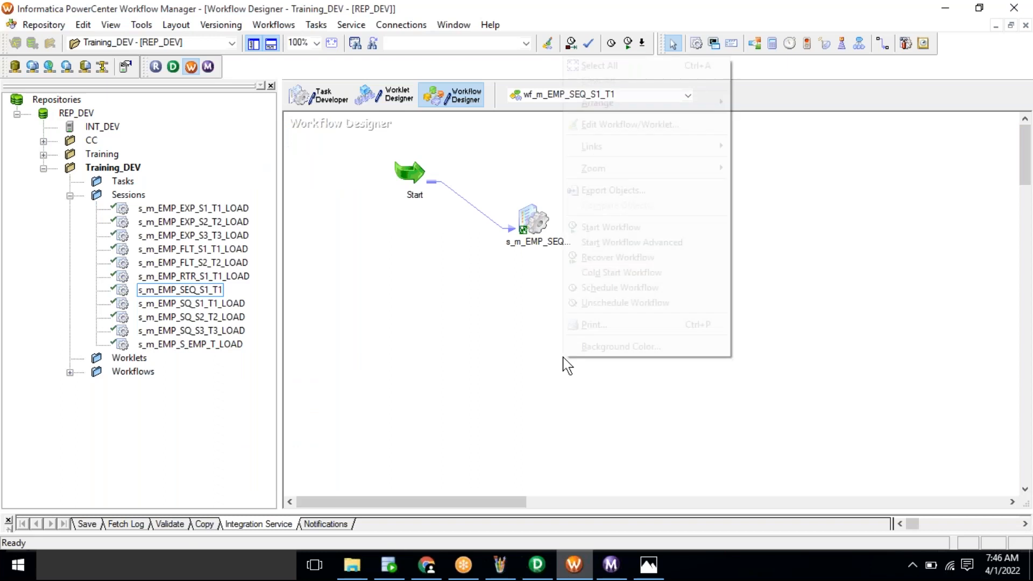
{"action": "left_click", "coordinate": [624, 227]}
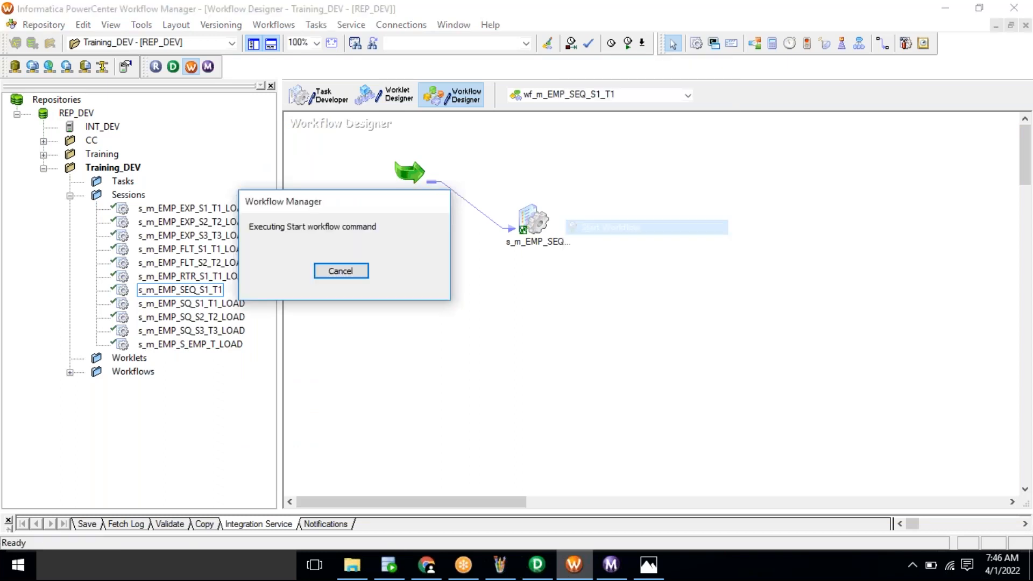
{"action": "left_click", "coordinate": [610, 564]}
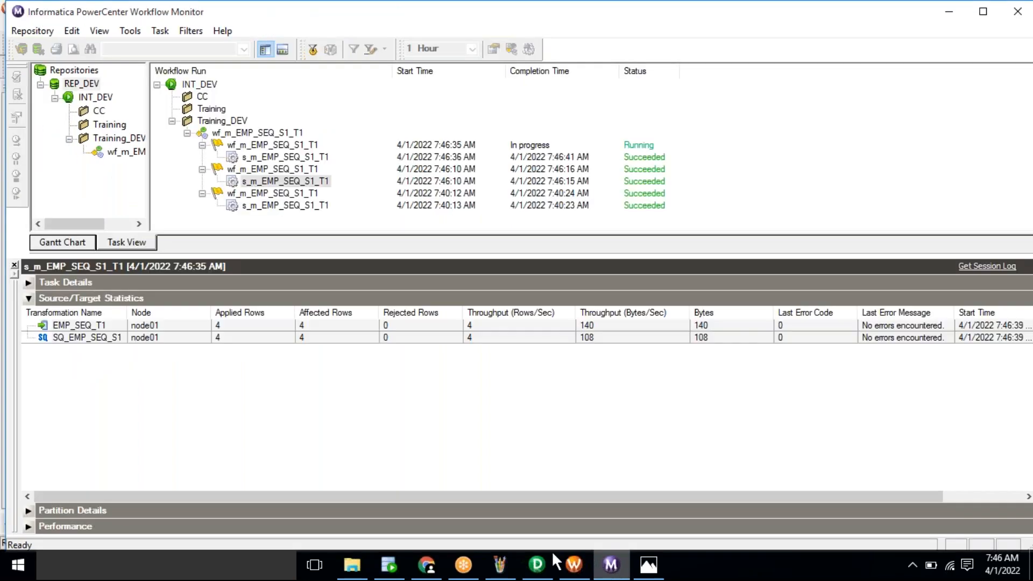
{"action": "left_click", "coordinate": [389, 564]}
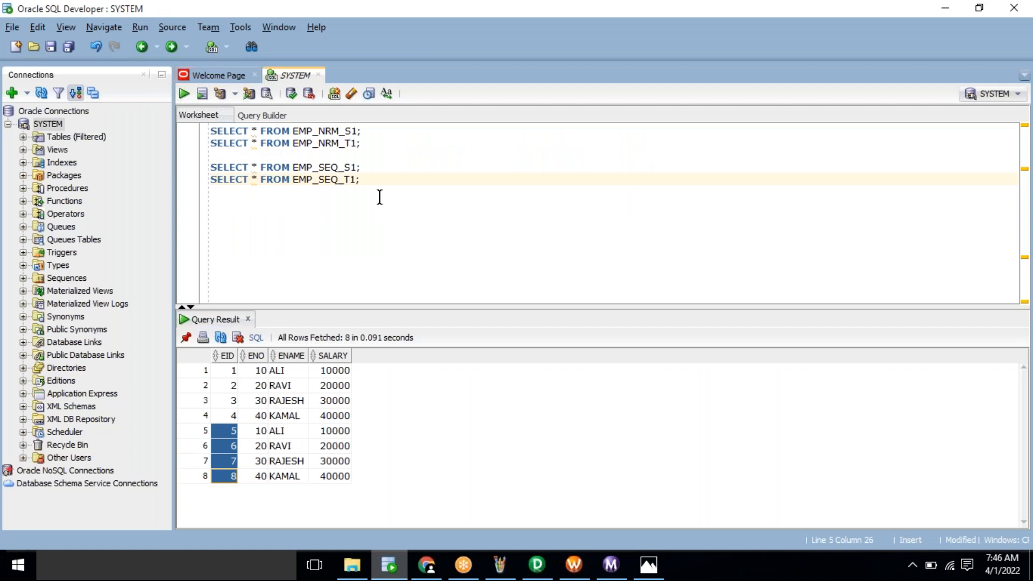
Step: Re-query EMP_SEQ_T1 and show all 12 rows with EIDs 1–12, then view the 11_SEQ.bmp notes
{"action": "left_click", "coordinate": [373, 177]}
{"action": "key", "text": "ctrl+Return"}
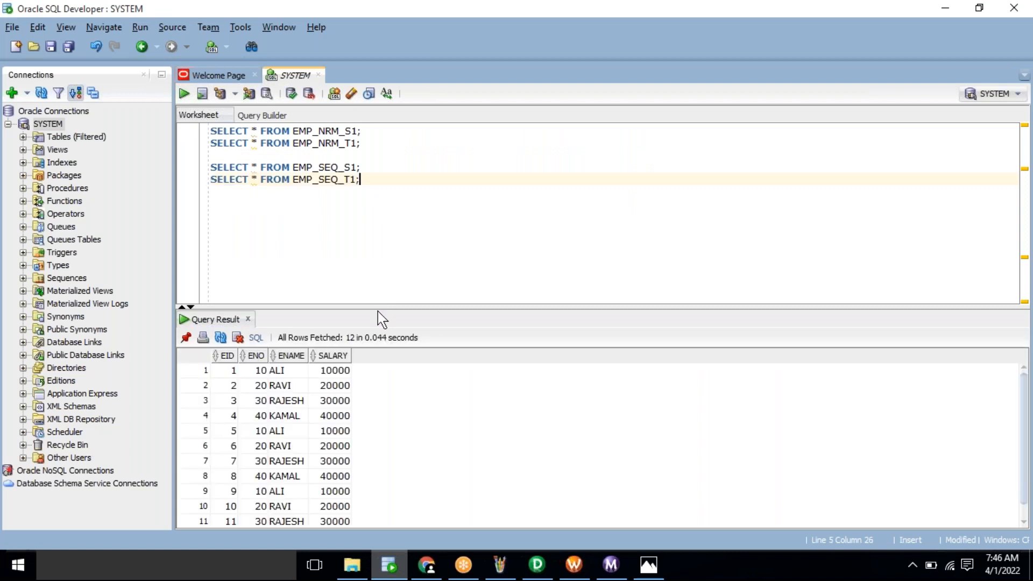
{"action": "left_click_drag", "start_coordinate": [374, 284], "coordinate": [374, 246]}
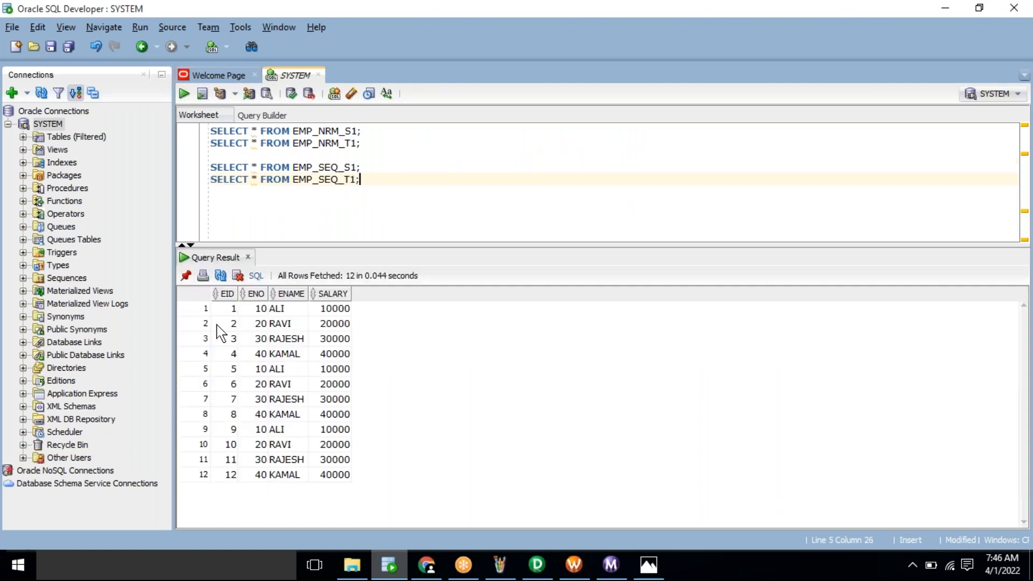
{"action": "left_click_drag", "start_coordinate": [226, 310], "coordinate": [408, 498]}
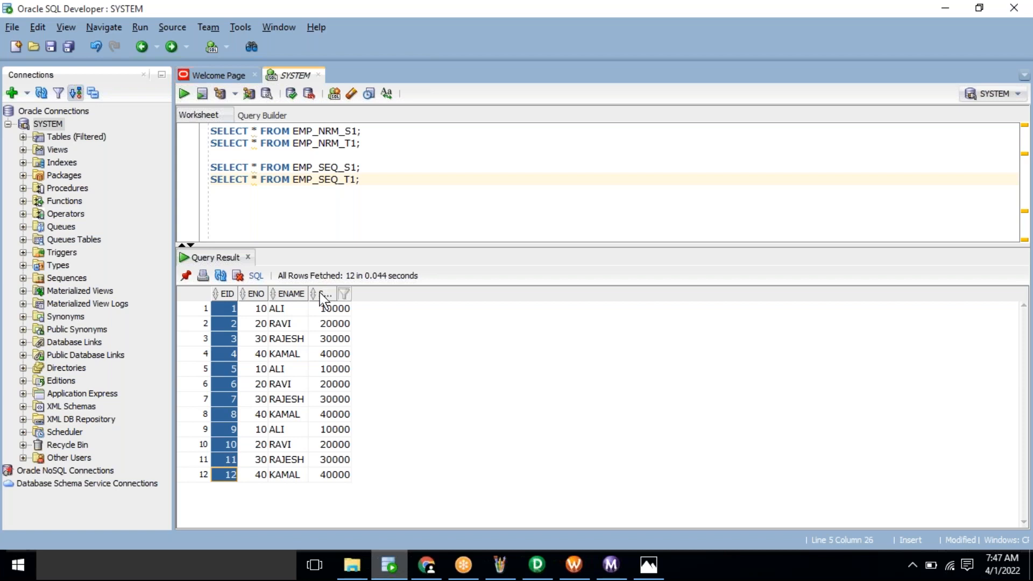
{"action": "left_click", "coordinate": [289, 353]}
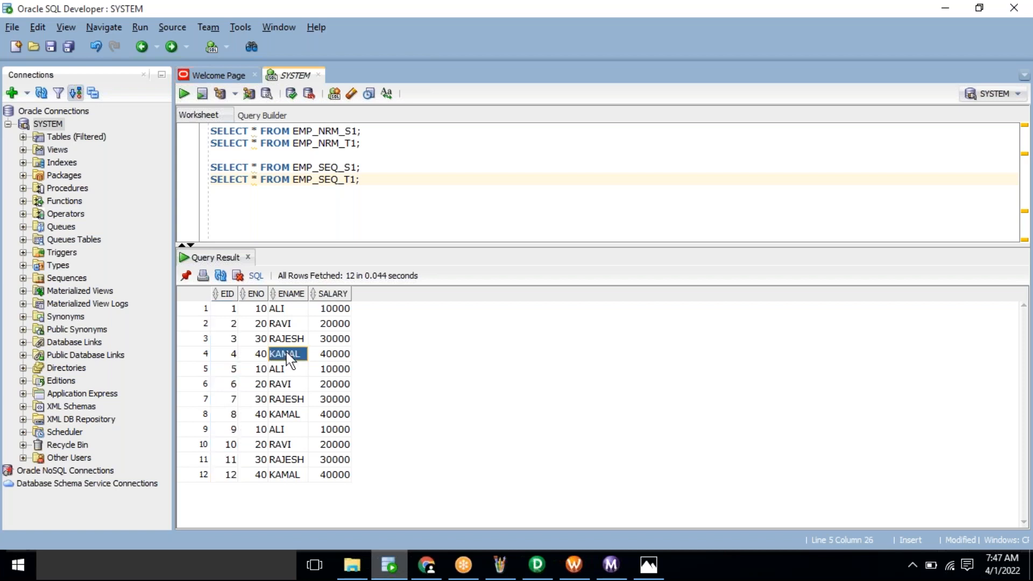
{"action": "left_click", "coordinate": [648, 564]}
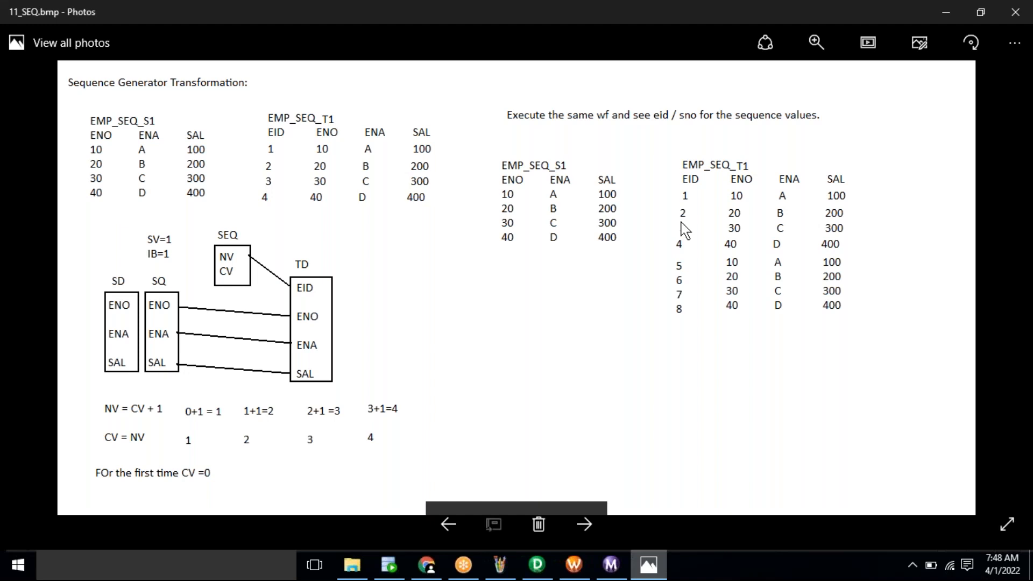
Step: Flip between the 11_SEQ.bmp and 12_SEQ.bmp notes images, ending on 12_SEQ.bmp
{"action": "key", "text": "Right"}
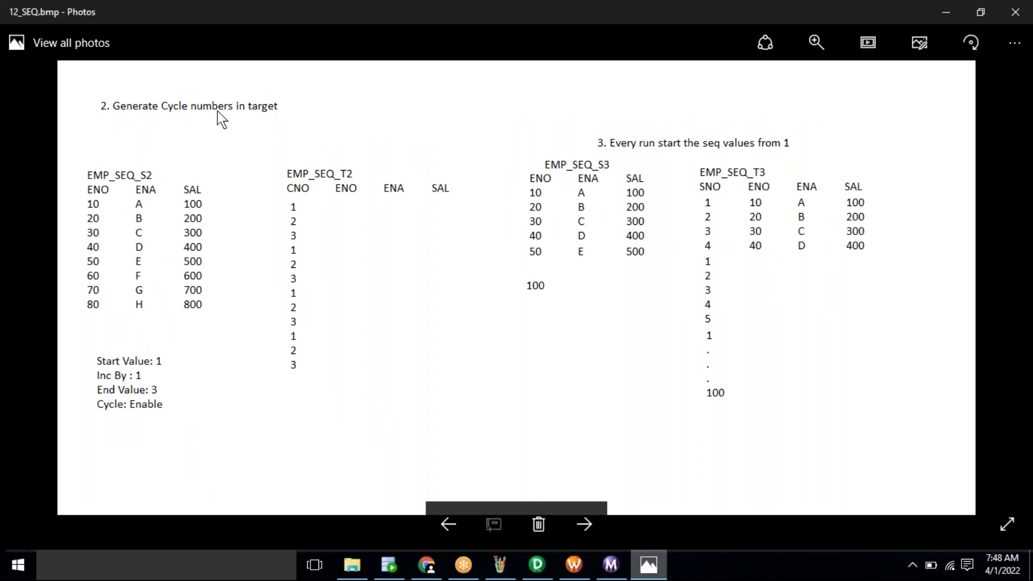
{"action": "key", "text": "Left"}
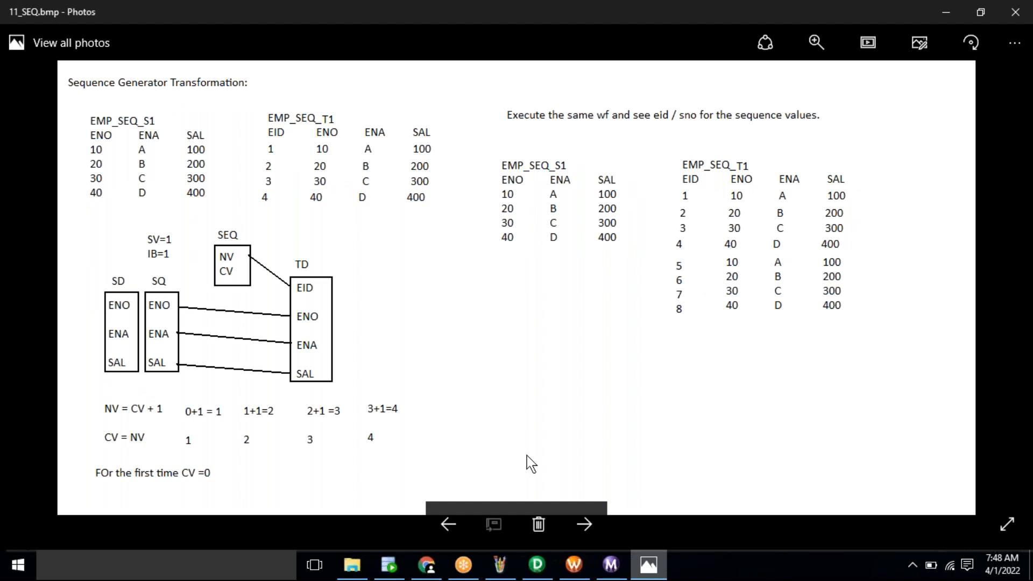
{"action": "key", "text": "Right"}
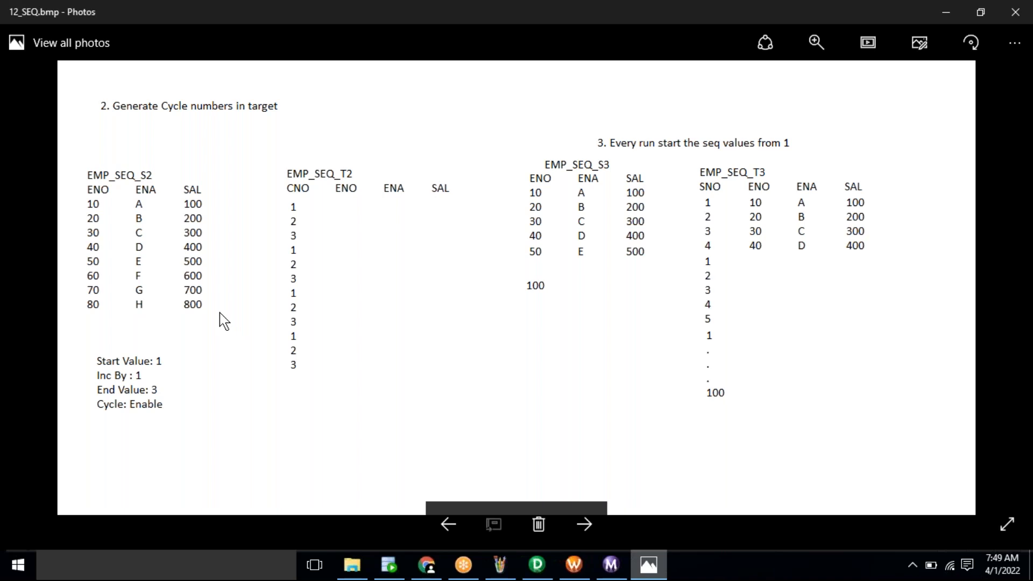
{"action": "left_click", "coordinate": [543, 565]}
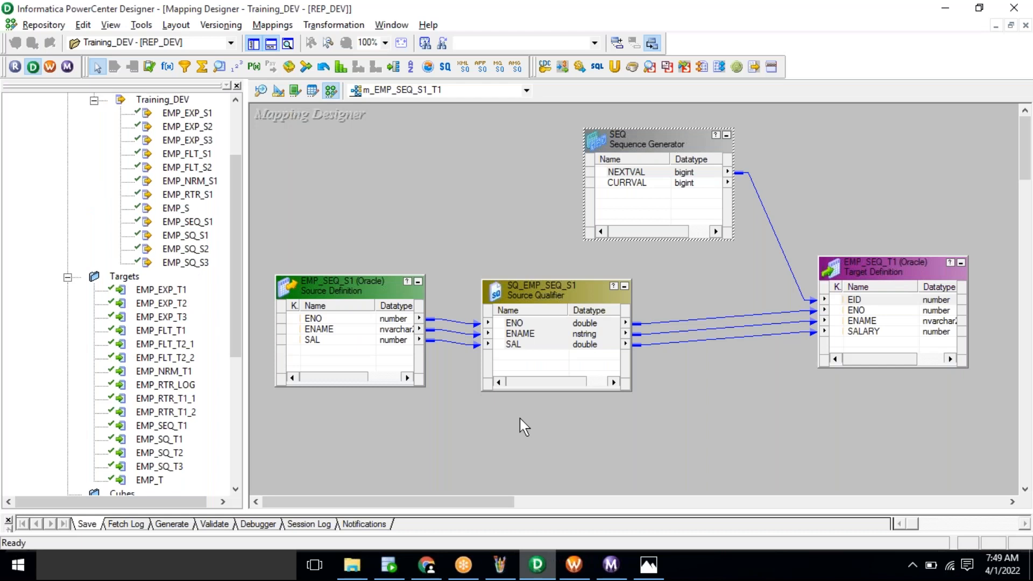
{"action": "key", "text": "alt+Tab"}
{"action": "key", "text": "alt+Tab"}
{"action": "left_click", "coordinate": [650, 134]}
{"action": "double_click", "coordinate": [653, 144]}
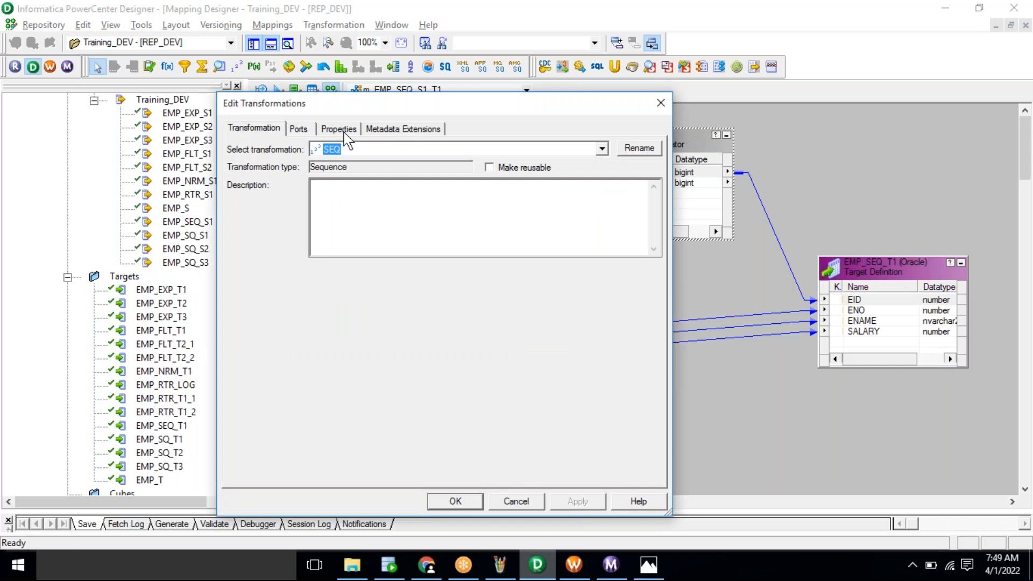
{"action": "left_click", "coordinate": [339, 129]}
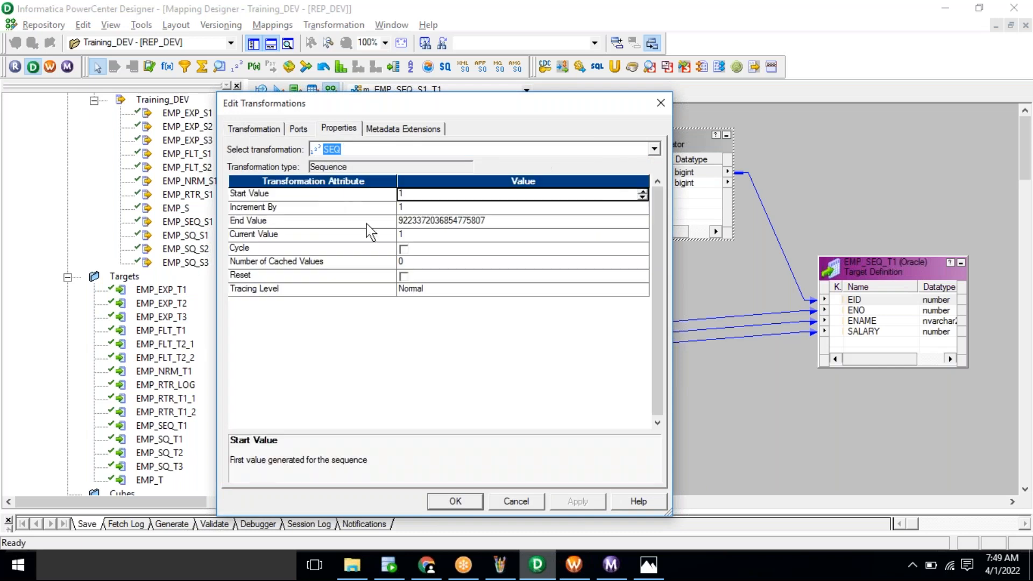
{"action": "left_click", "coordinate": [342, 195]}
{"action": "left_click", "coordinate": [341, 208]}
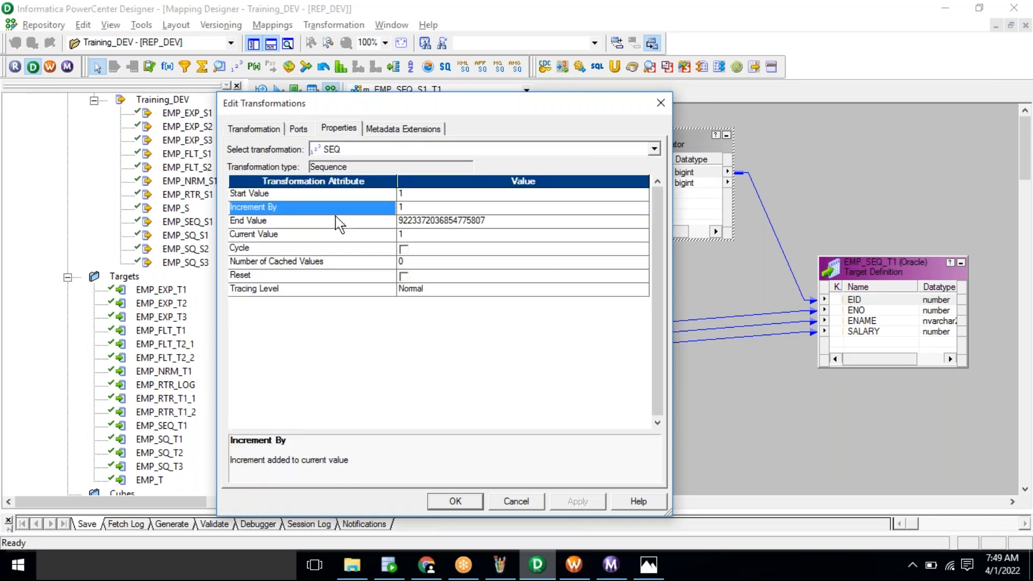
{"action": "left_click", "coordinate": [392, 221]}
{"action": "left_click", "coordinate": [505, 223]}
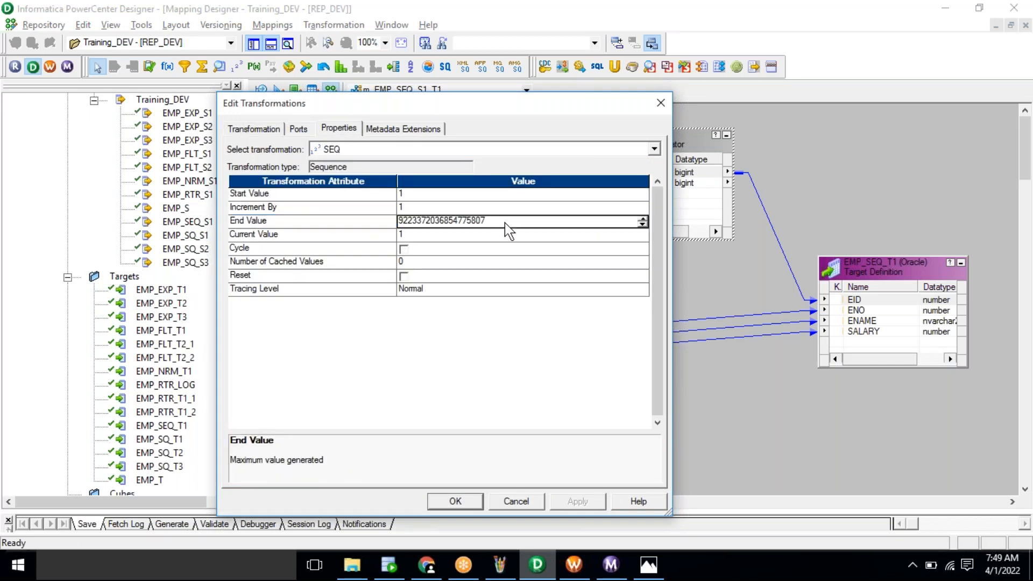
{"action": "type", "text": "3"}
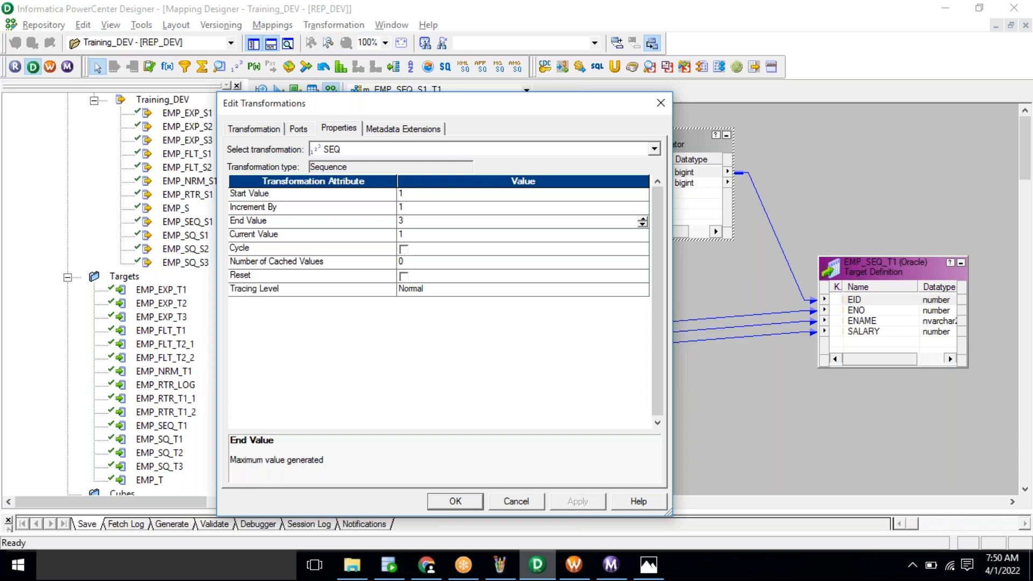
{"action": "left_click", "coordinate": [730, 21]}
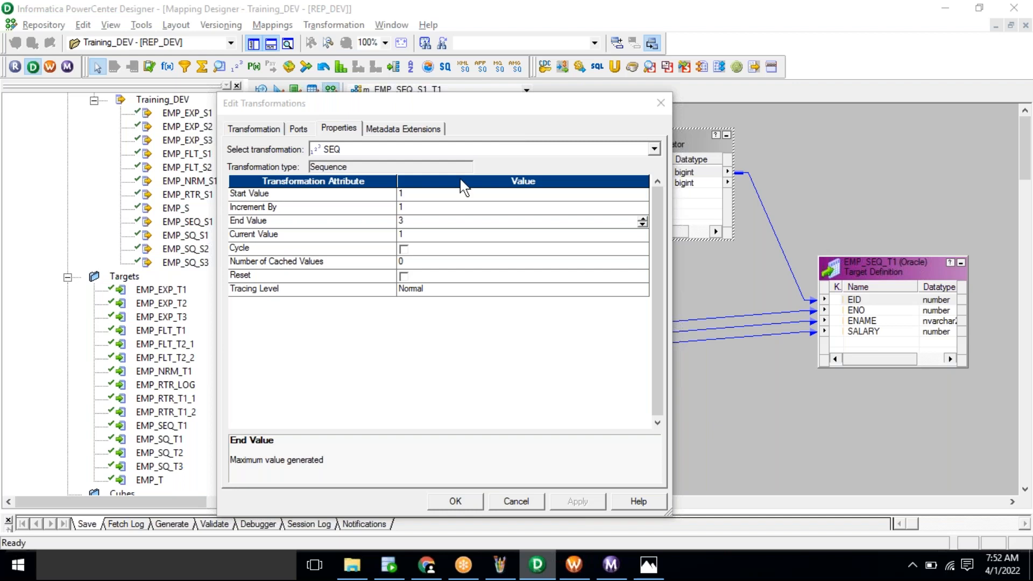
Step: Tick the Cycle checkbox in the SEQ Sequence Generator's properties
{"action": "left_click", "coordinate": [403, 249]}
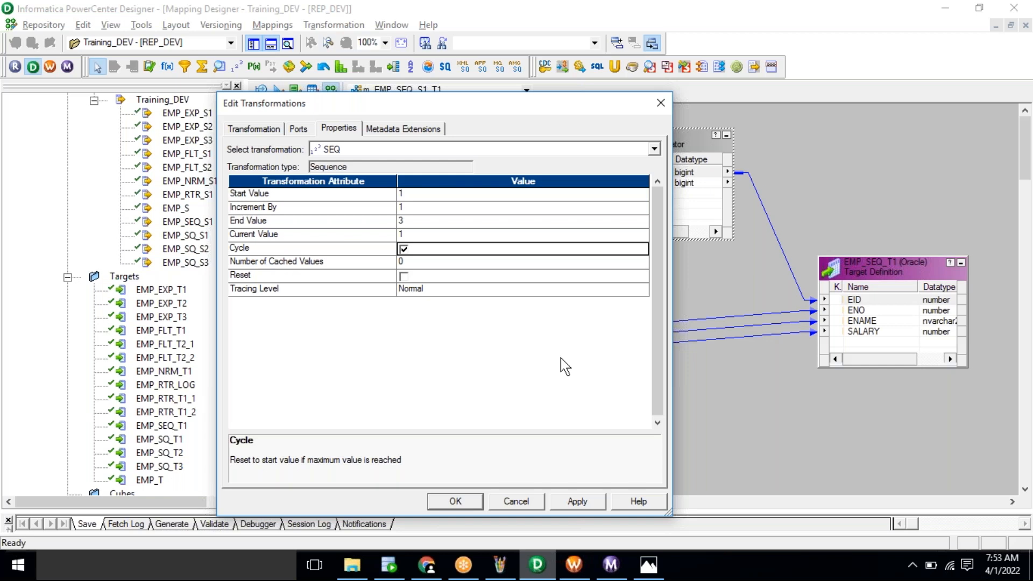
Step: Bring the 12_SEQ.bmp notes image back up in Photos
{"action": "left_click", "coordinate": [650, 562]}
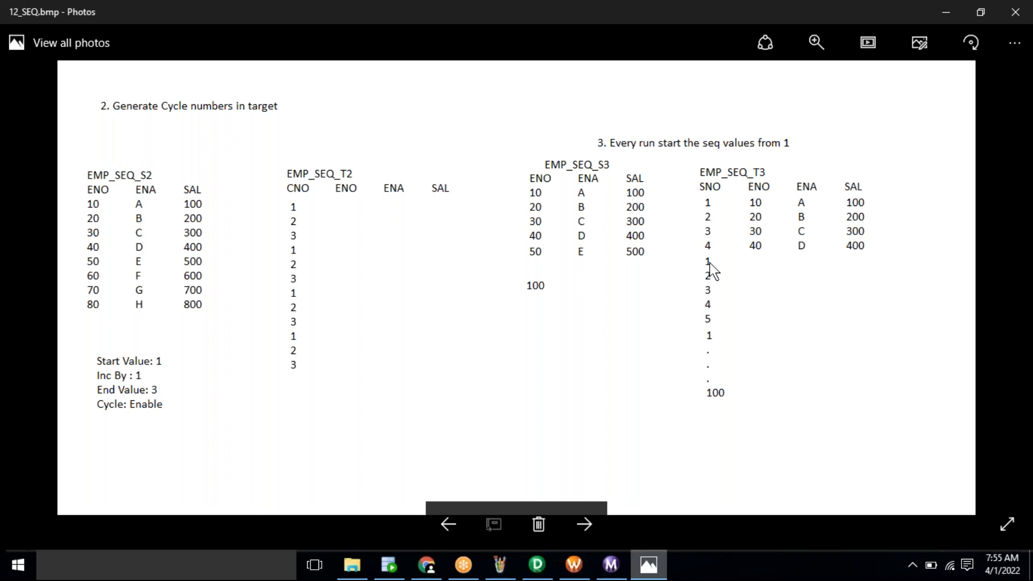
Step: Go back to the 11_SEQ.bmp Sequence Generator Transformation diagram
{"action": "key", "text": "Left"}
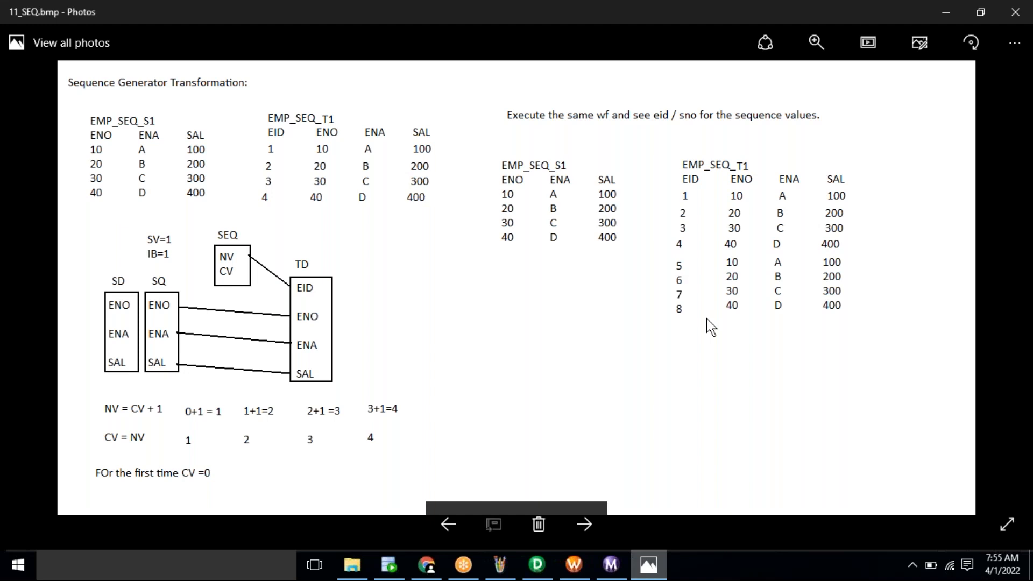
Step: Advance to 12_SEQ.bmp with the cycling CNO and restart-from-1 examples
{"action": "key", "text": "Right"}
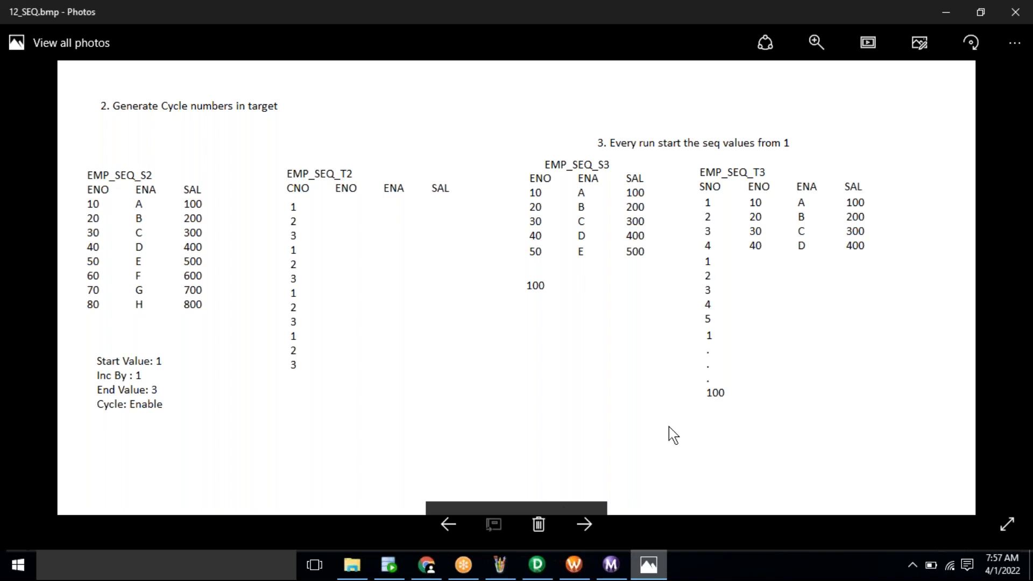
{"action": "left_click", "coordinate": [551, 576]}
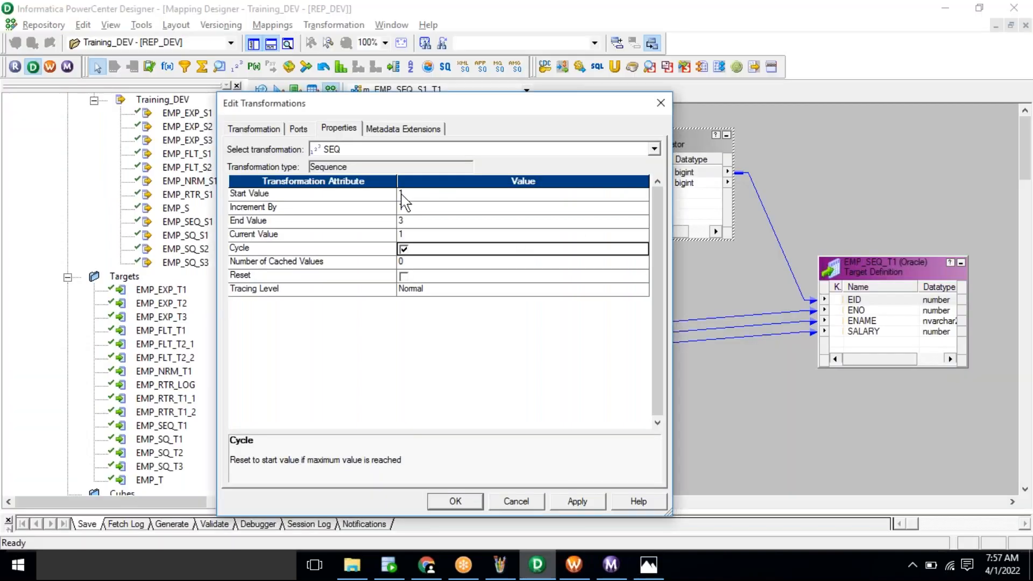
{"action": "left_click", "coordinate": [404, 249]}
{"action": "left_click", "coordinate": [430, 221]}
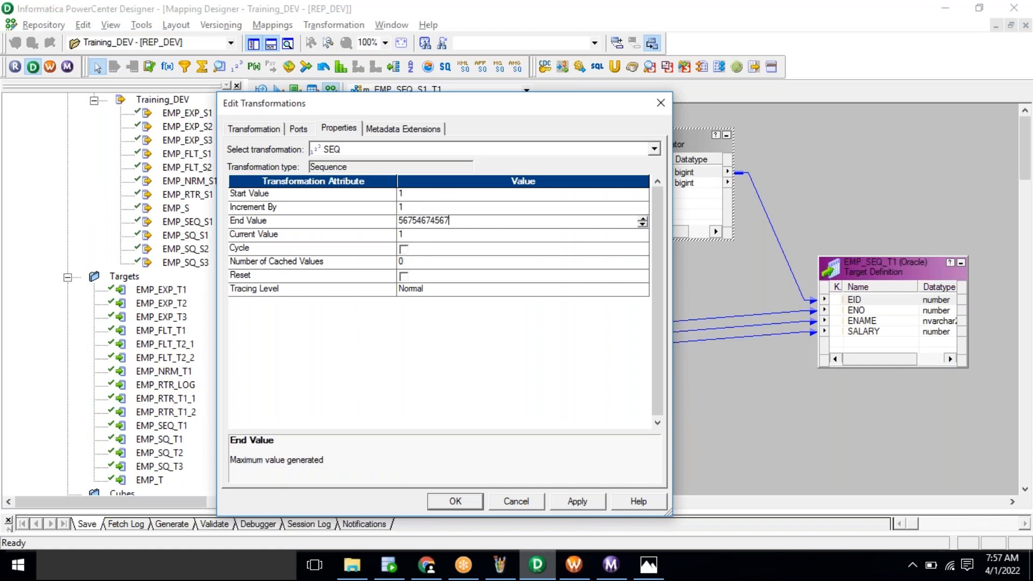
{"action": "left_click", "coordinate": [366, 198]}
Step: Enable Reset on the SEQ generator, then return to the 11_SEQ.bmp notes in Photos
{"action": "left_click", "coordinate": [364, 207]}
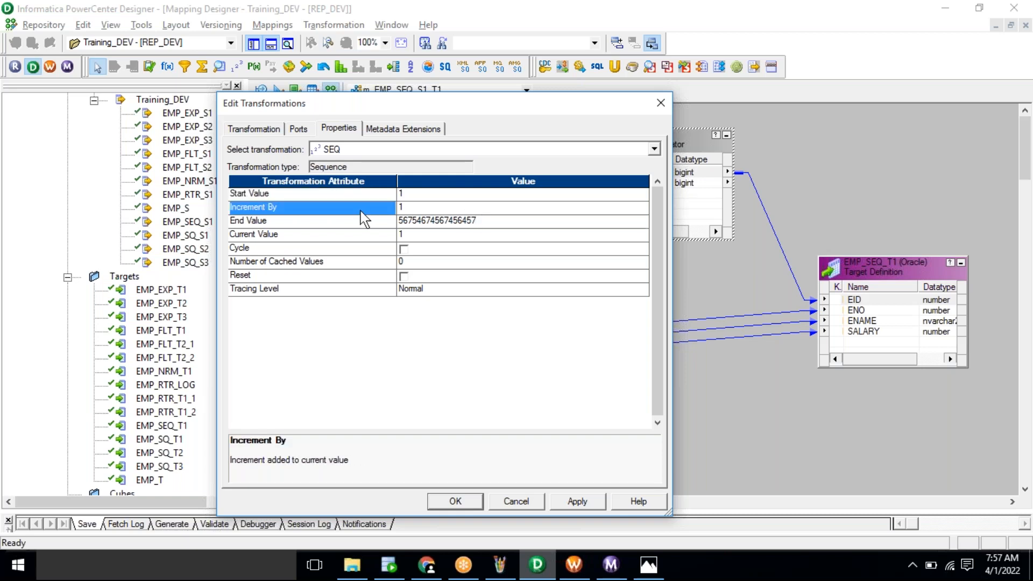
{"action": "left_click", "coordinate": [364, 223]}
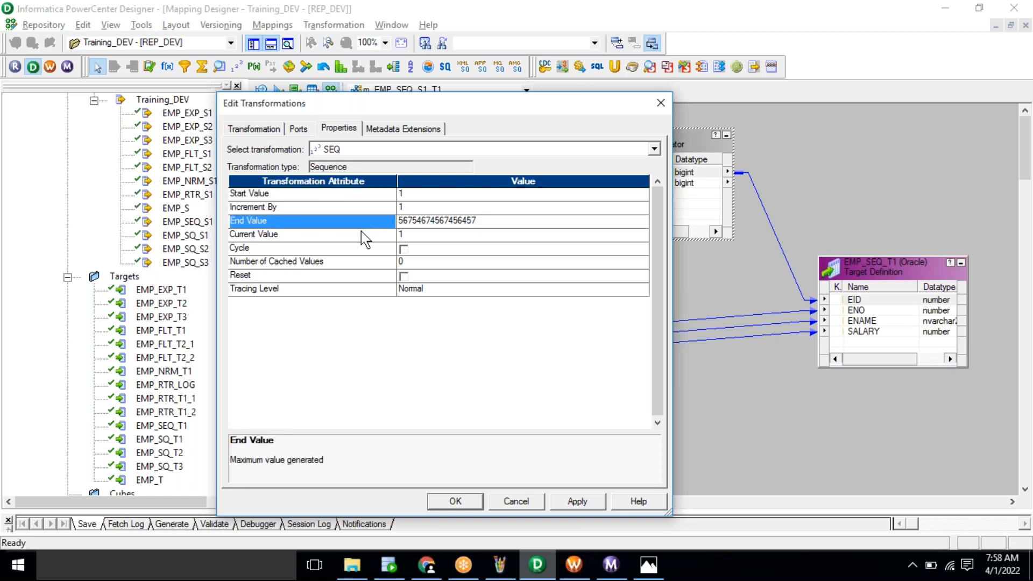
{"action": "left_click", "coordinate": [372, 250]}
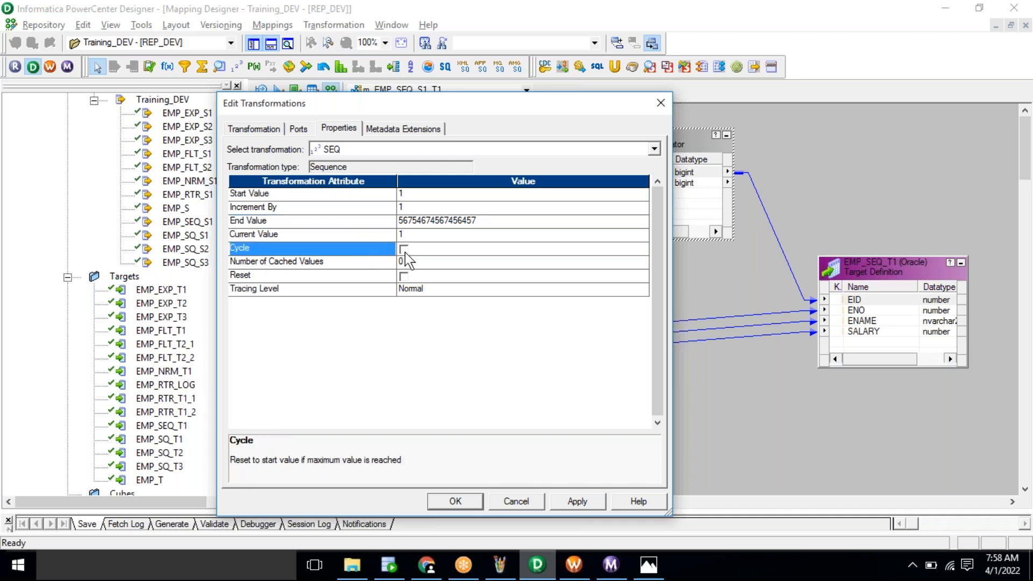
{"action": "left_click", "coordinate": [355, 278]}
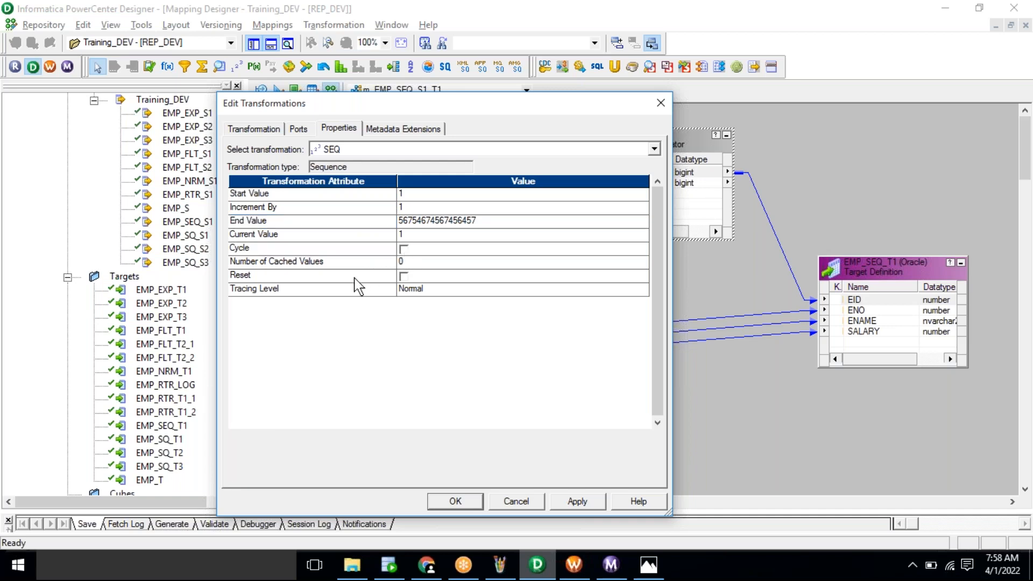
{"action": "left_click", "coordinate": [404, 277]}
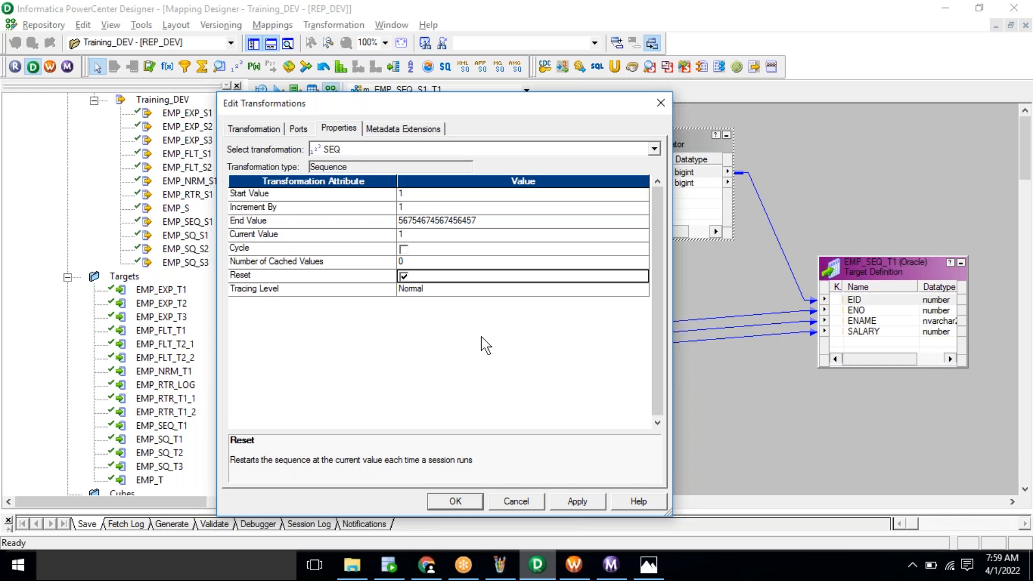
{"action": "key", "text": "alt+Tab"}
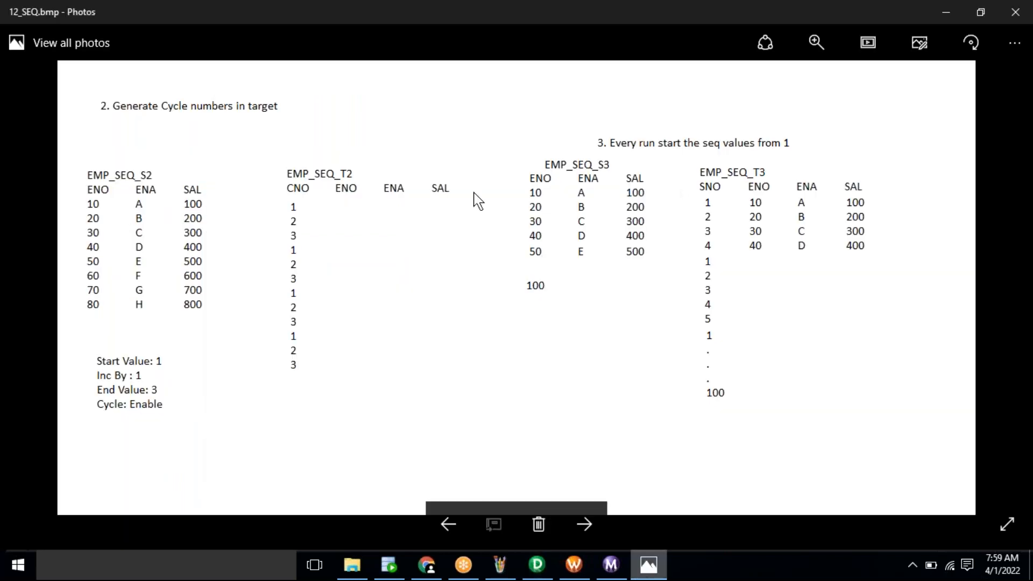
{"action": "key", "text": "Left"}
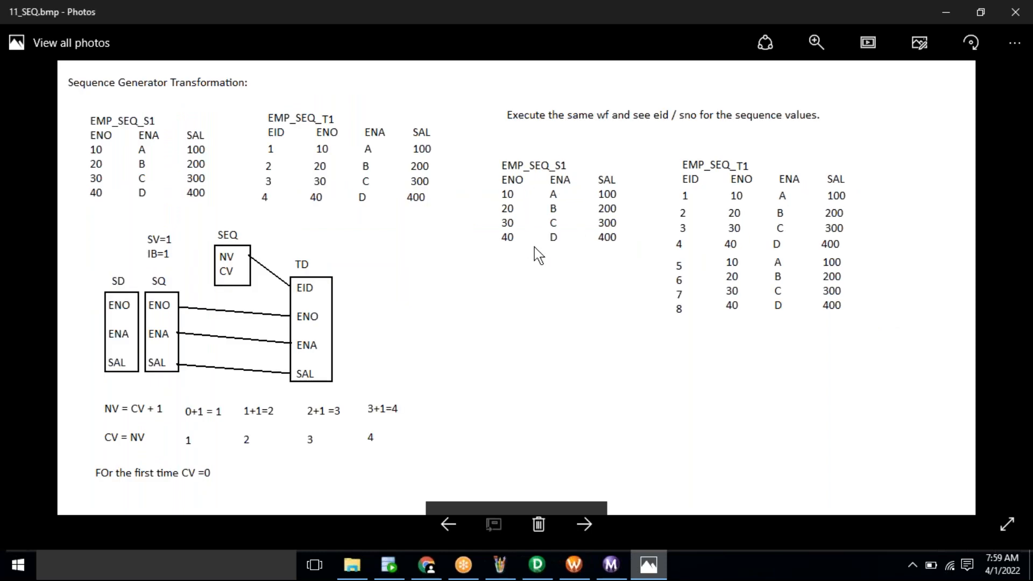